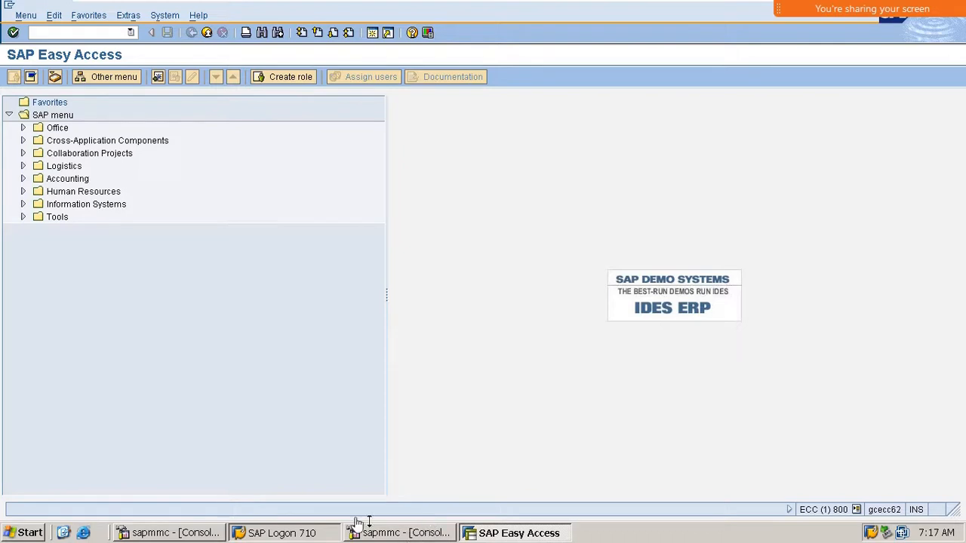
Step: Open the transaction for creating a customer-material info record and enter the customer number
left_click(76, 34)
type("va01")
key("Return")
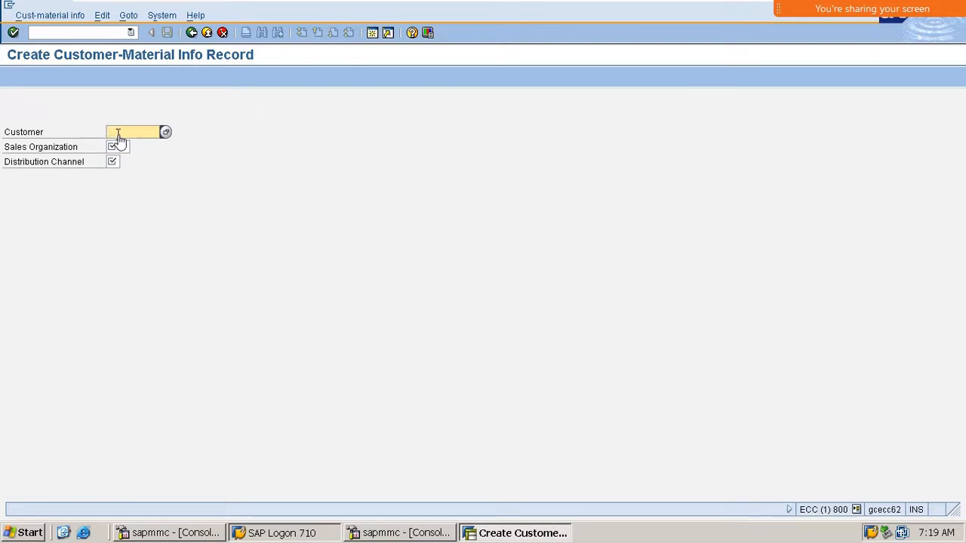
type("77778")
key("Return")
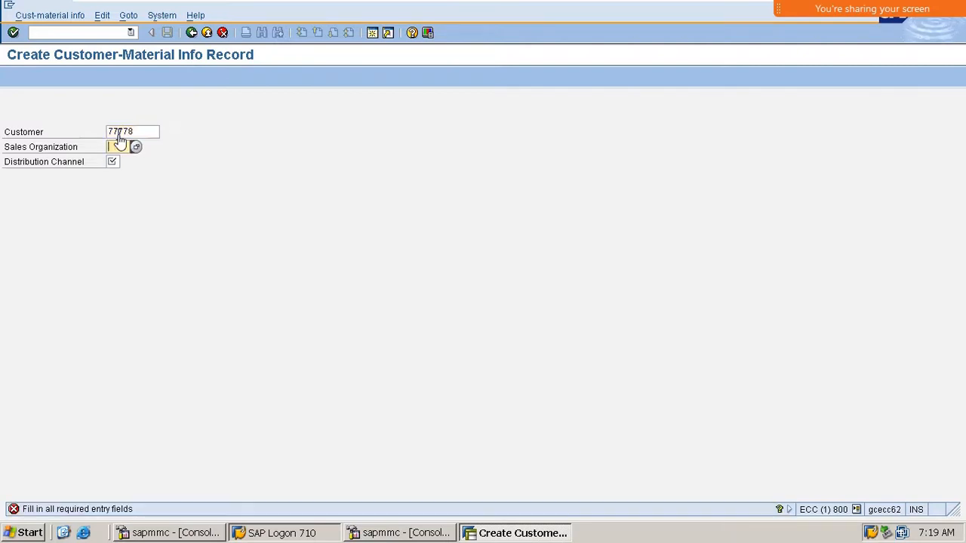
Step: Try the customer number with an extra digit in the info record's initial screen
left_click(147, 133)
type("7")
key("Return")
Step: Open the General Table Display in a new session and load table KNVV
type("ox")
key("BackSpace")
type("se16")
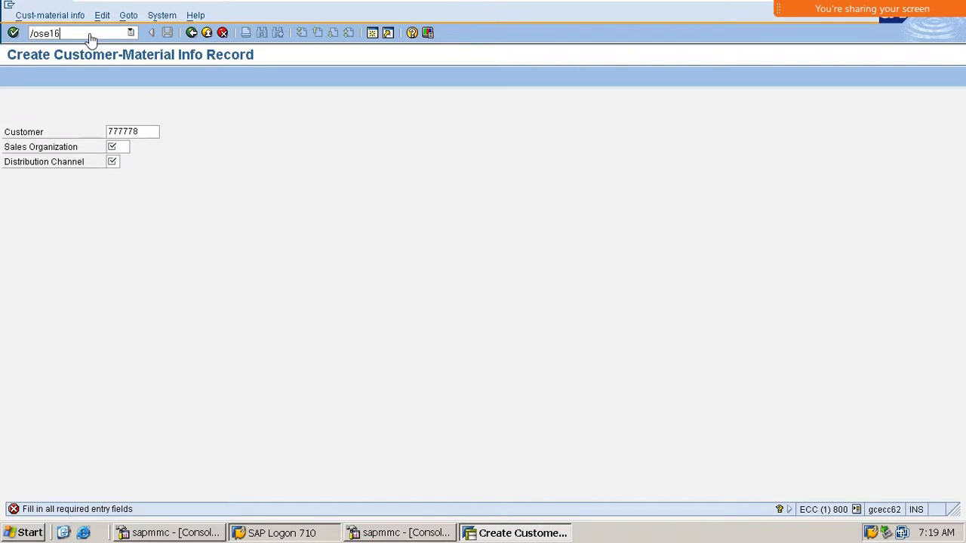
key("Return")
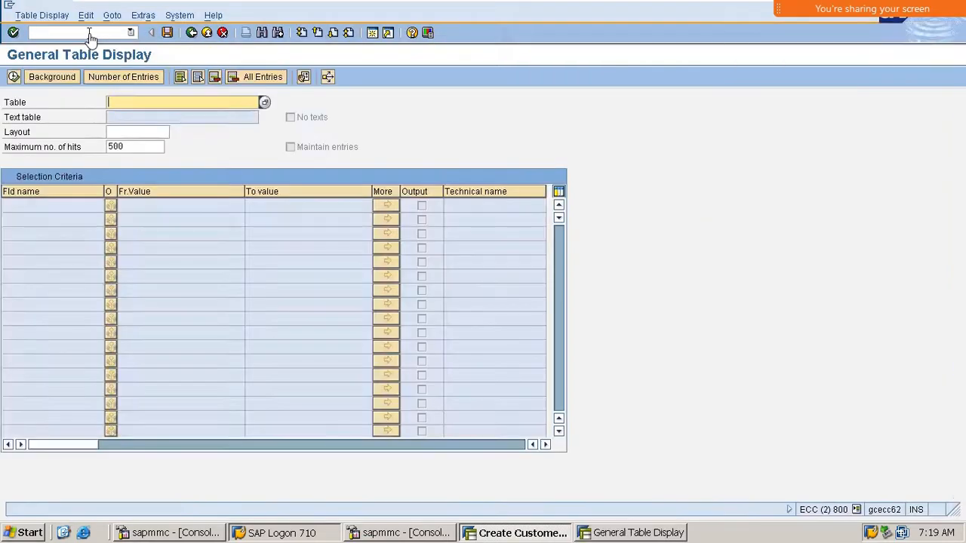
type("kn")
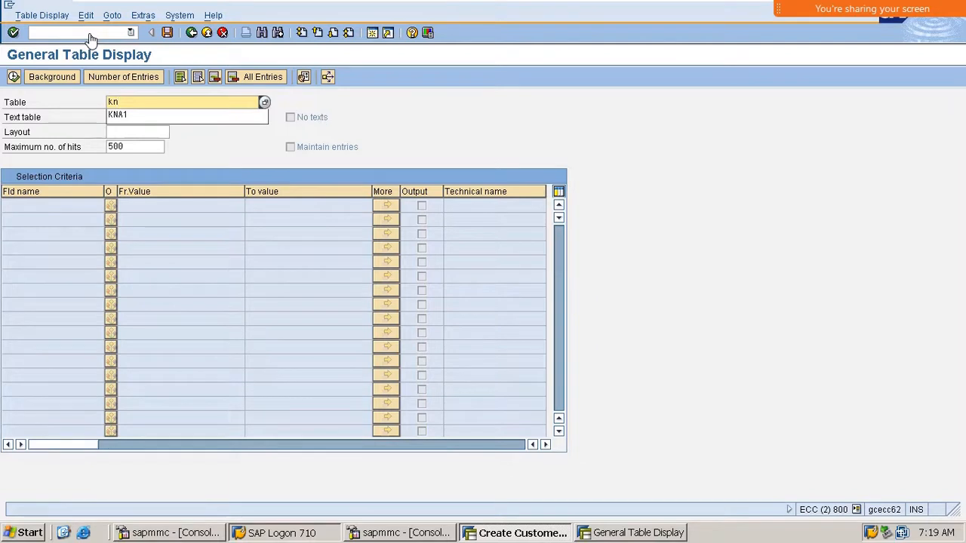
type("vv")
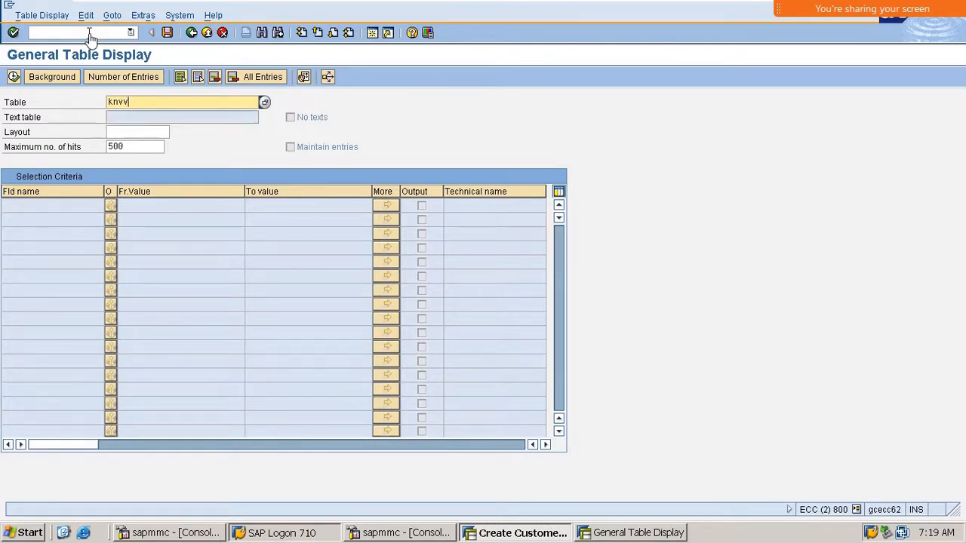
key("Return")
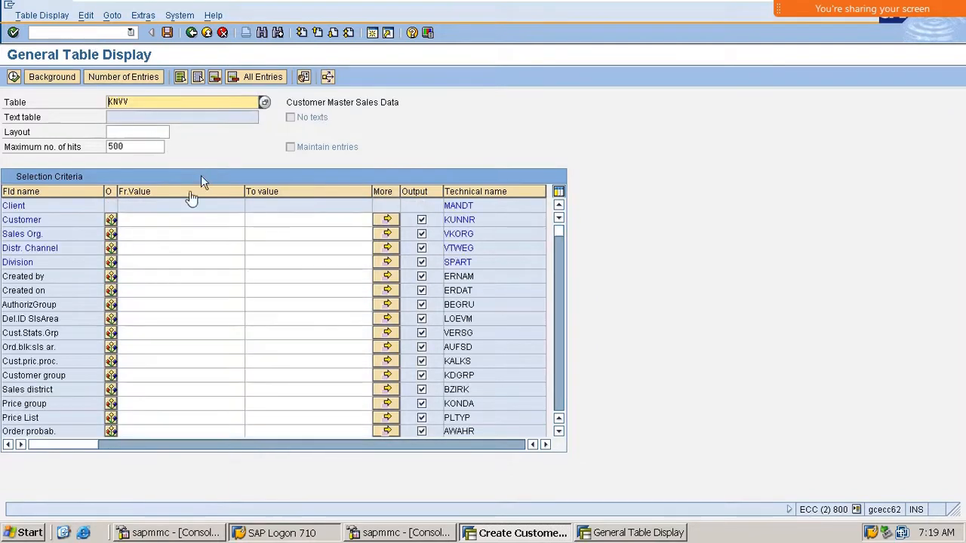
Step: Look up KNVV entries for sales organization M100, distribution channel M1 and division M1, and highlight the second customer's row
left_click(158, 235)
type("m100")
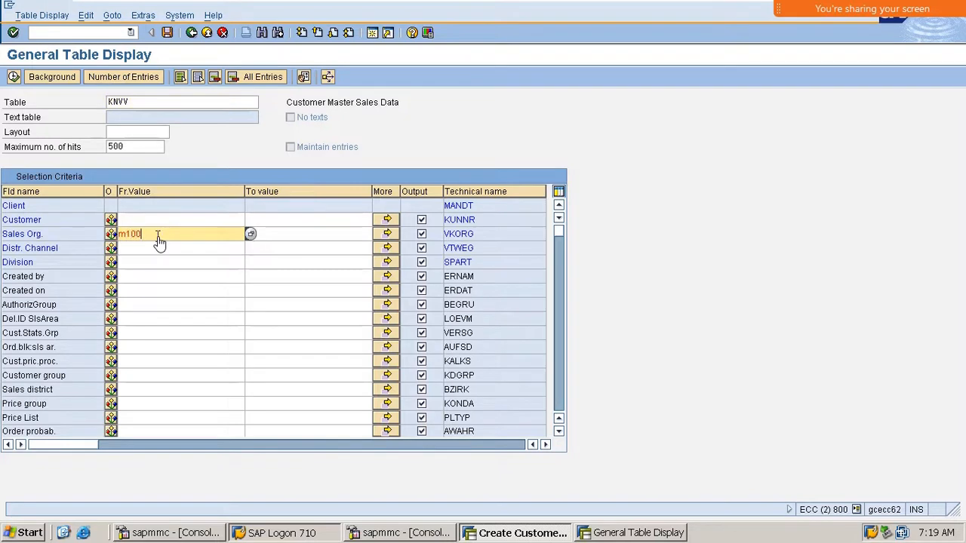
left_click(166, 249)
type("m1")
key("Return")
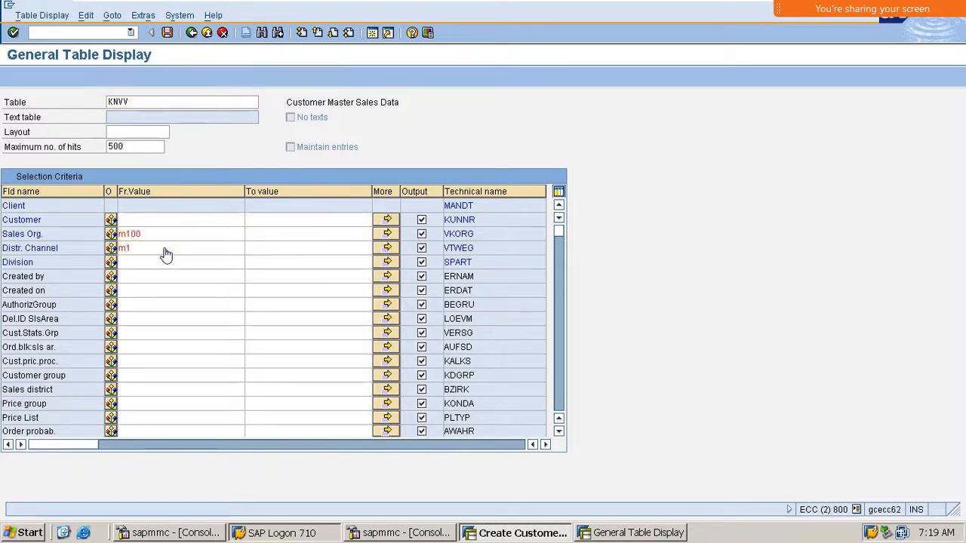
left_click(195, 263)
type("m1")
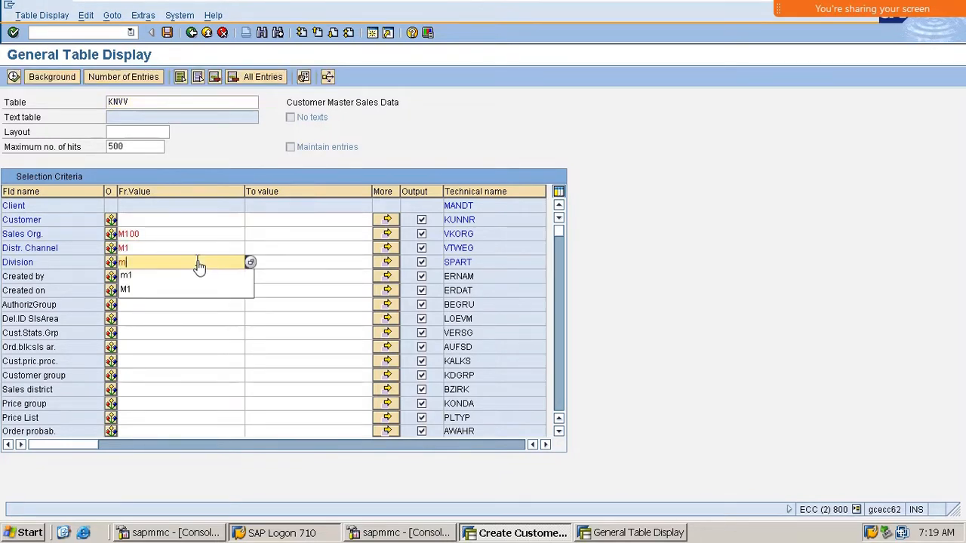
key("Return")
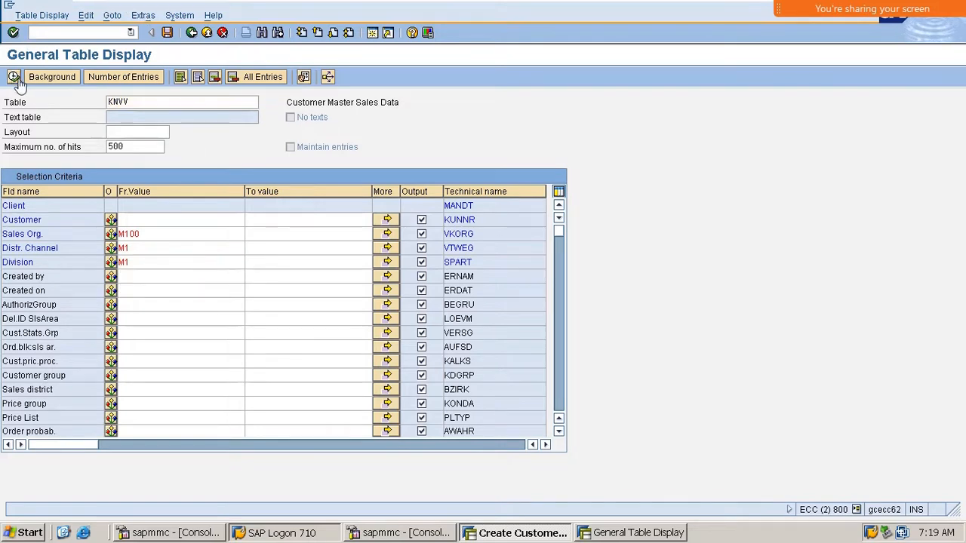
left_click(13, 76)
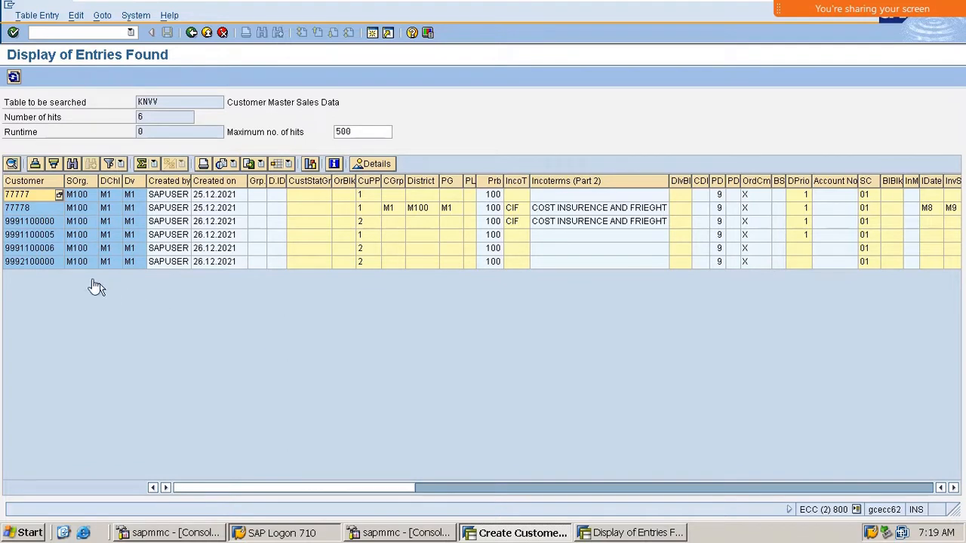
left_click(30, 211)
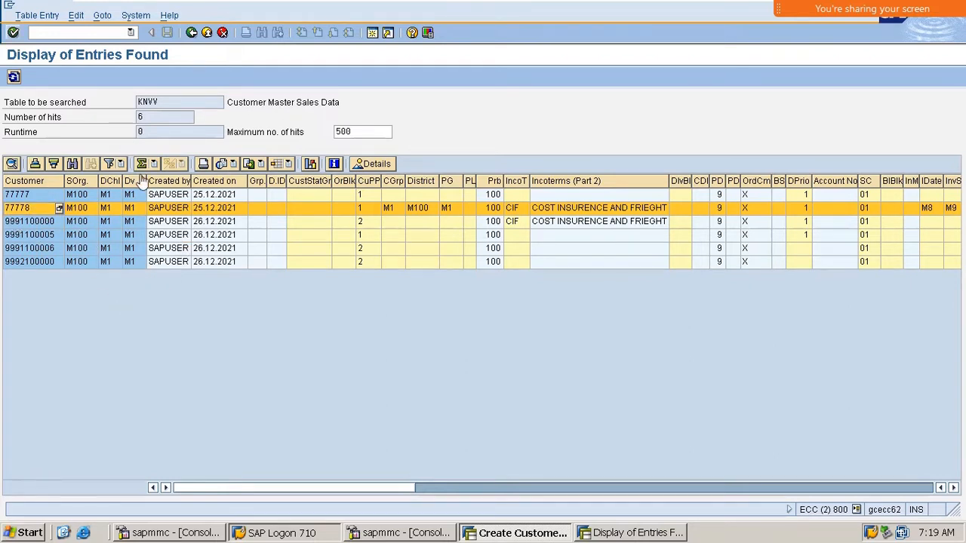
Step: Return to the info record session and remove the extra digit from the customer number
left_click(640, 533)
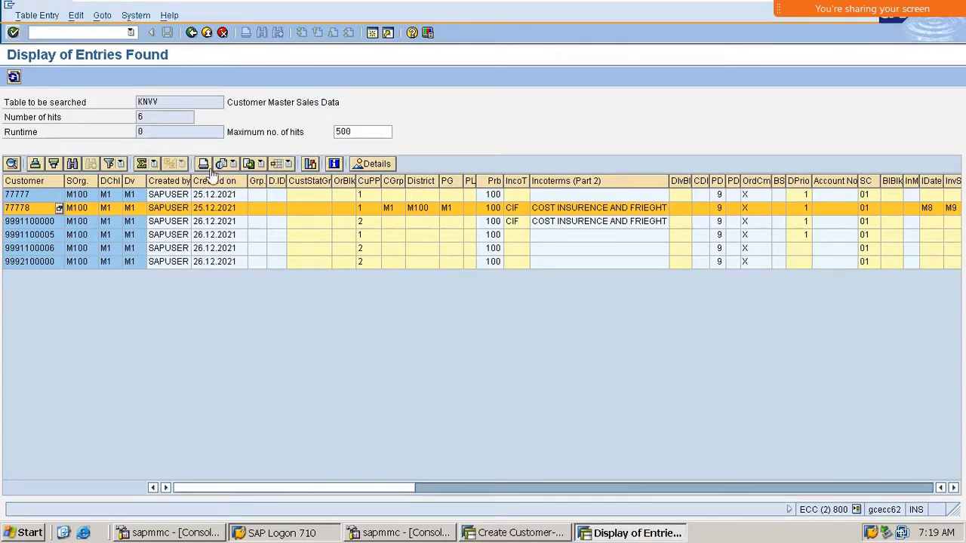
left_click(619, 534)
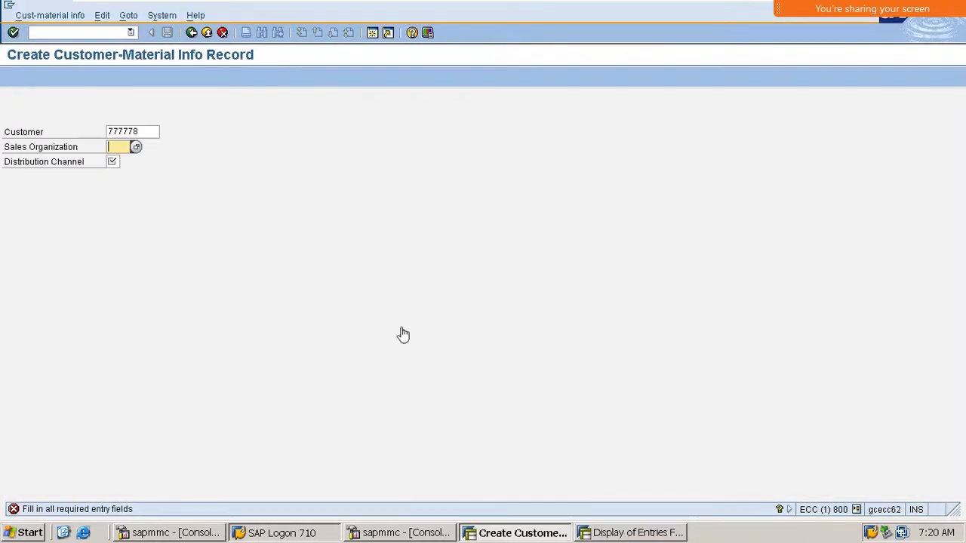
left_click(133, 134)
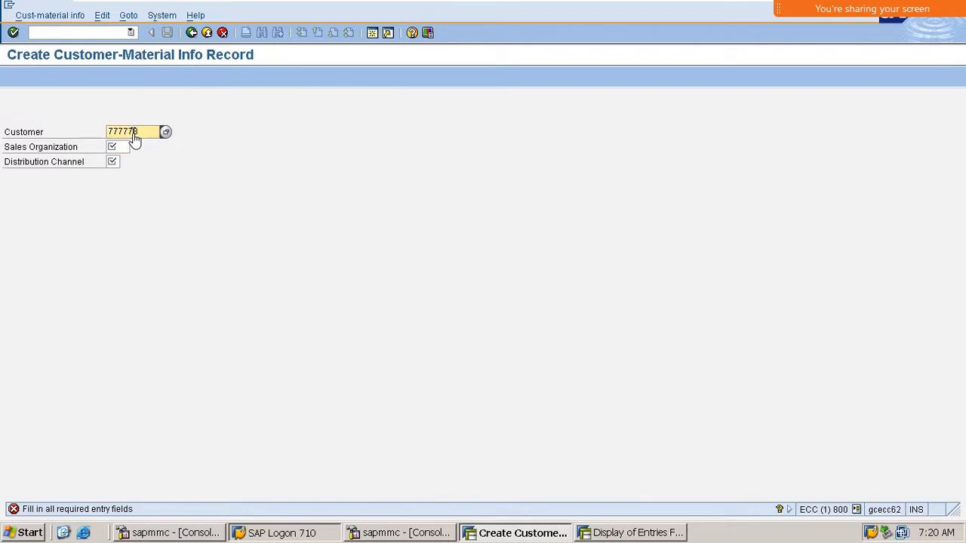
key("BackSpace")
key("Return")
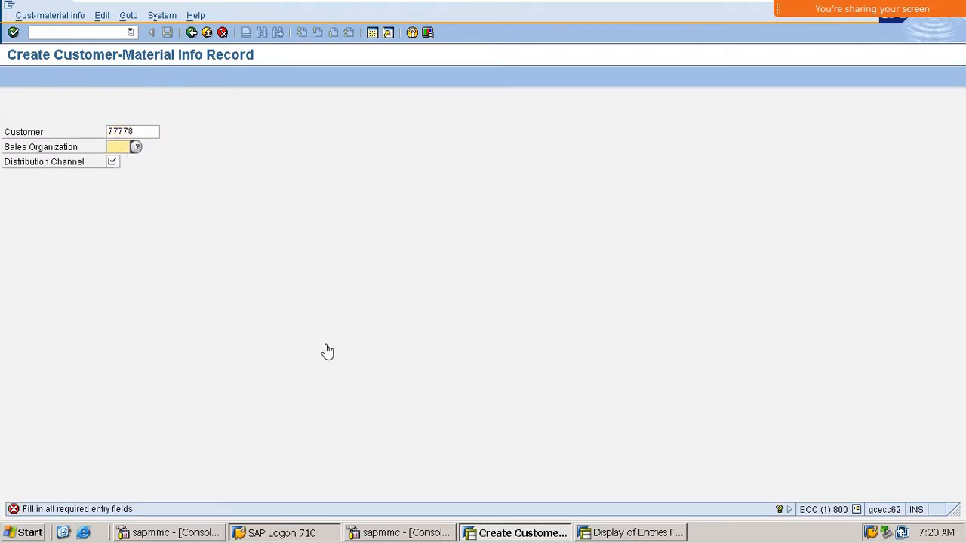
Step: Set sales organization M100 and distribution channel M1, and continue to the info record overview
type("m100")
key("Tab")
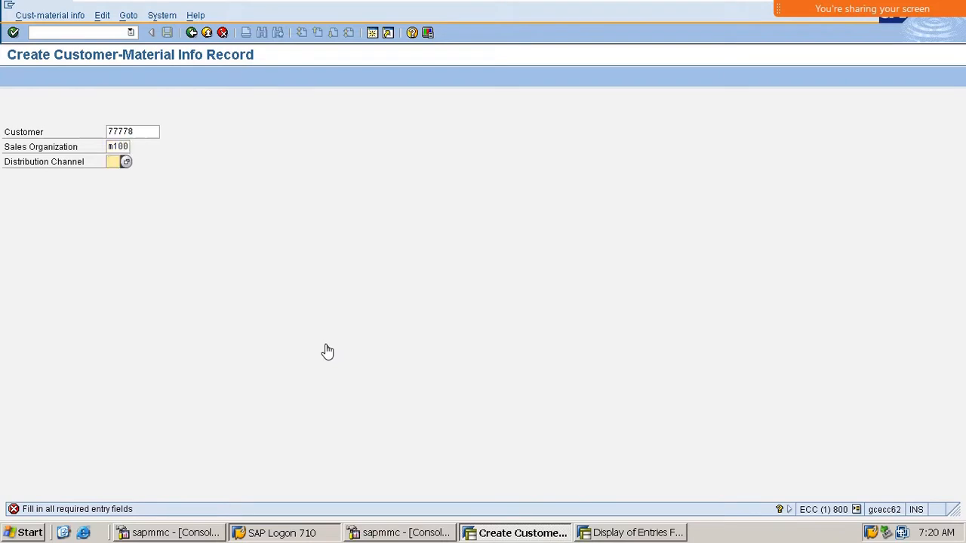
type("m1")
key("Return")
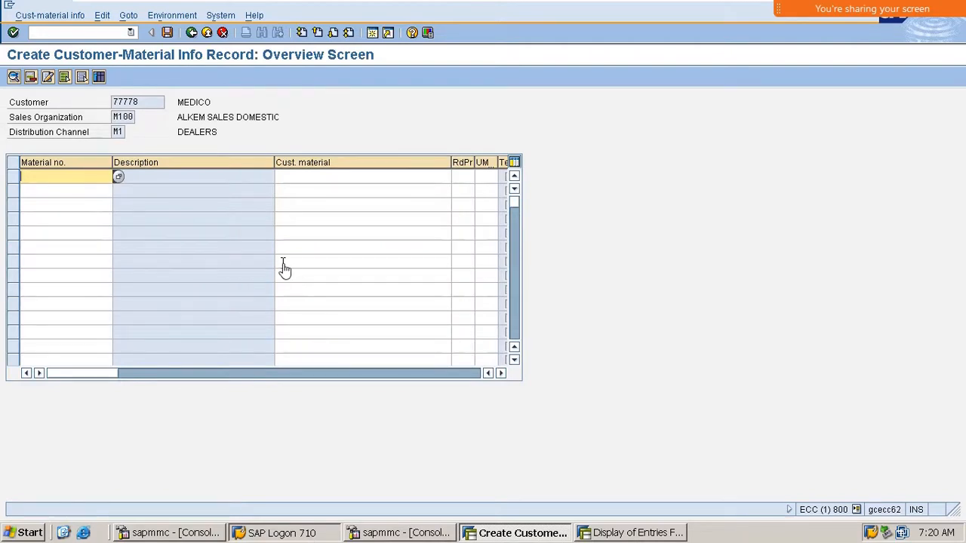
Step: Add material DOLO-650 to the info record with the customer material DOLO_650 MUDIBUDDI
type("DOLO-650")
key("Return")
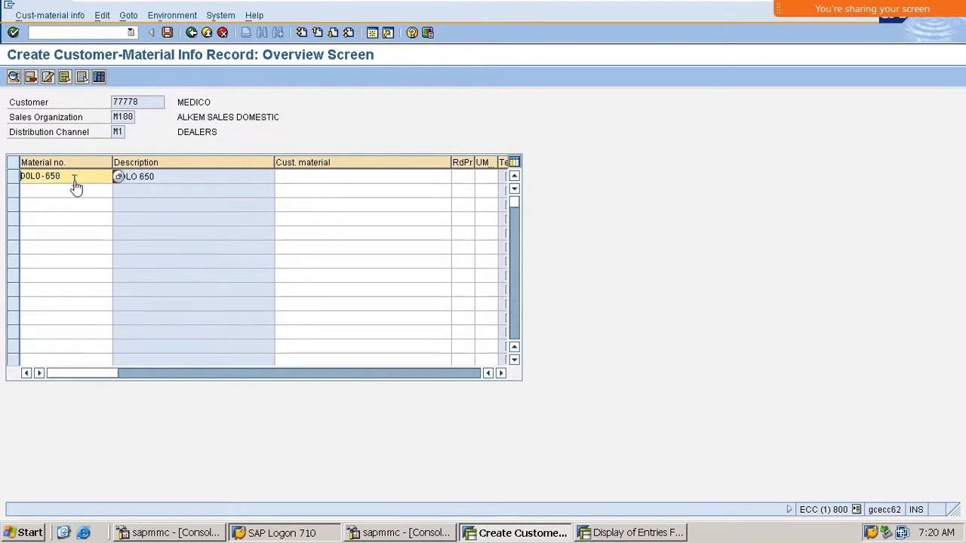
left_click(301, 180)
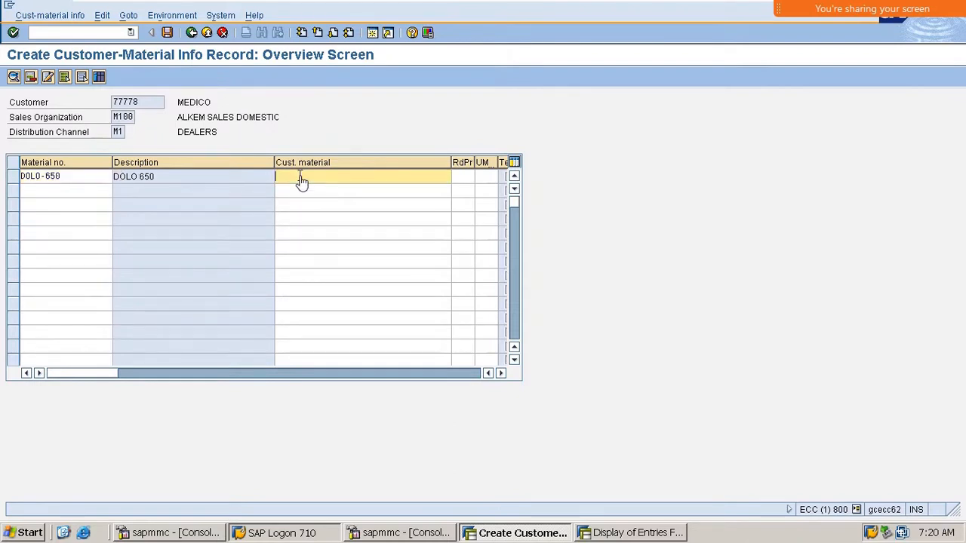
type("DOLO_650 MU")
type("DIBUDDI")
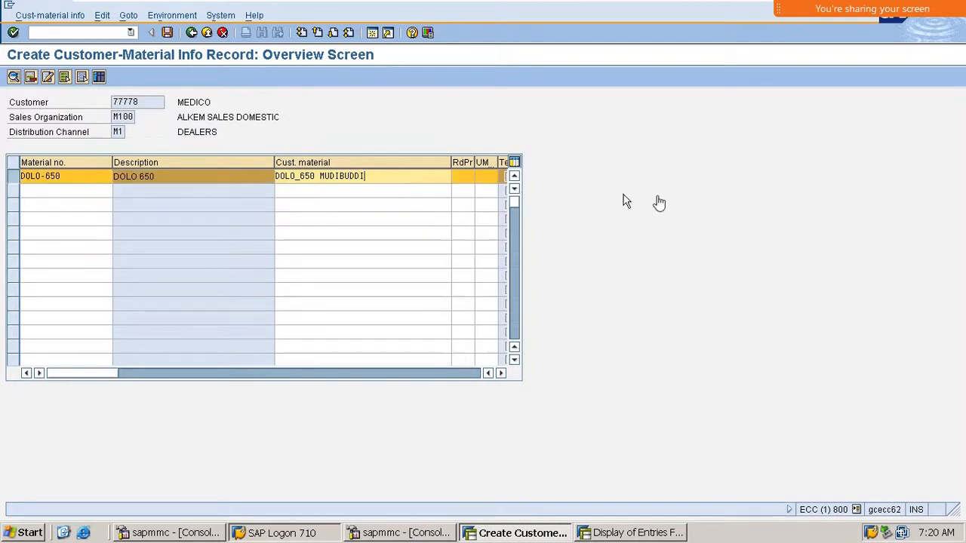
key("Return")
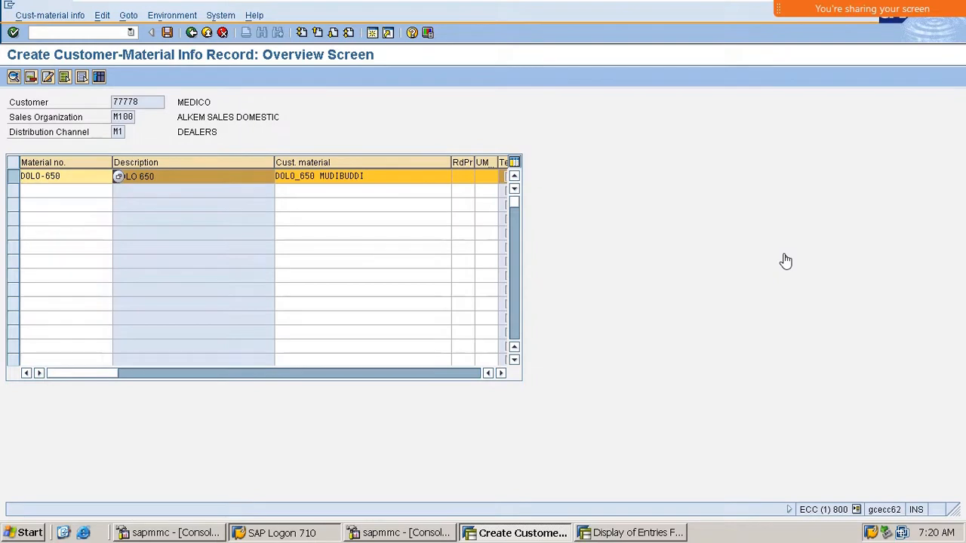
Step: Save the new customer-material info record
left_click_drag(65, 178, 3, 185)
left_click_drag(405, 181, 254, 156)
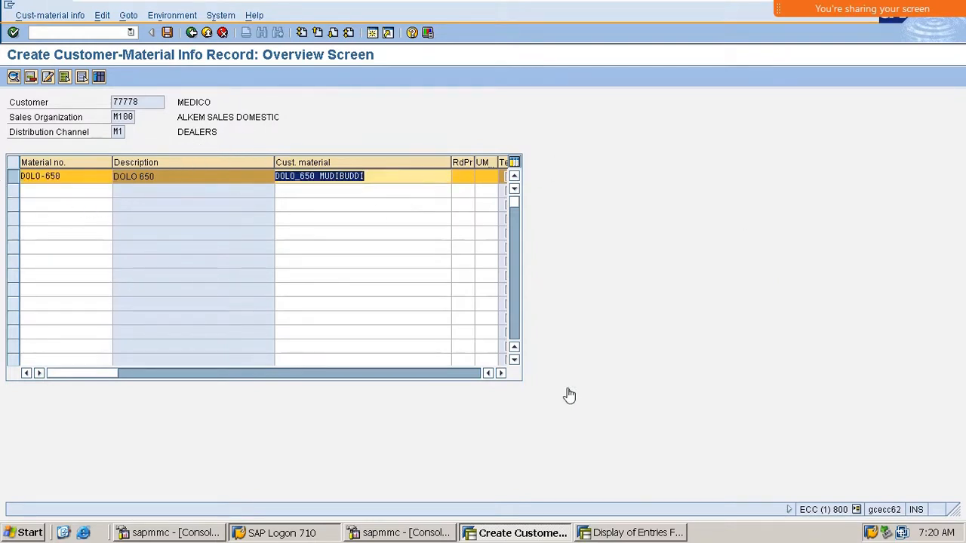
key("ctrl+s")
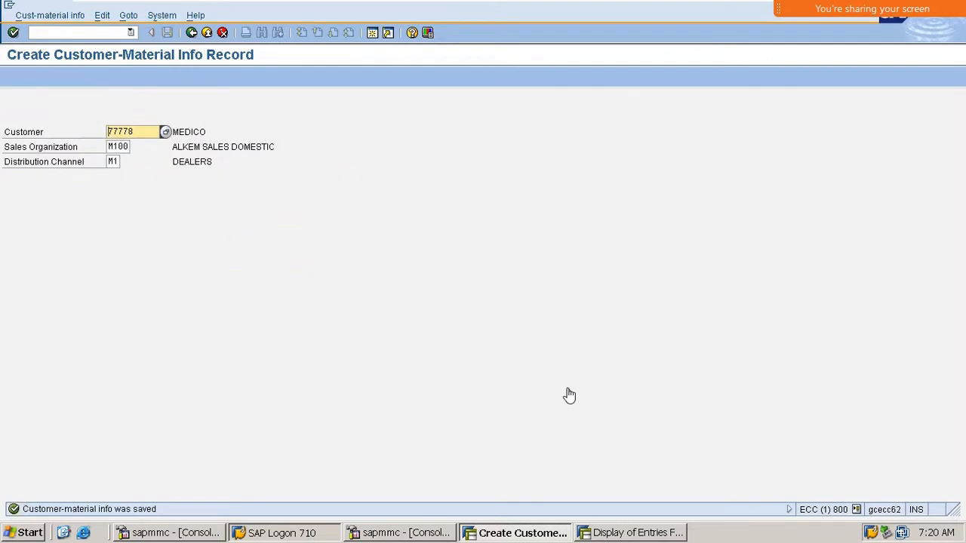
Step: Switch to transaction VD52 to select customer-material info records for changing
key("Return")
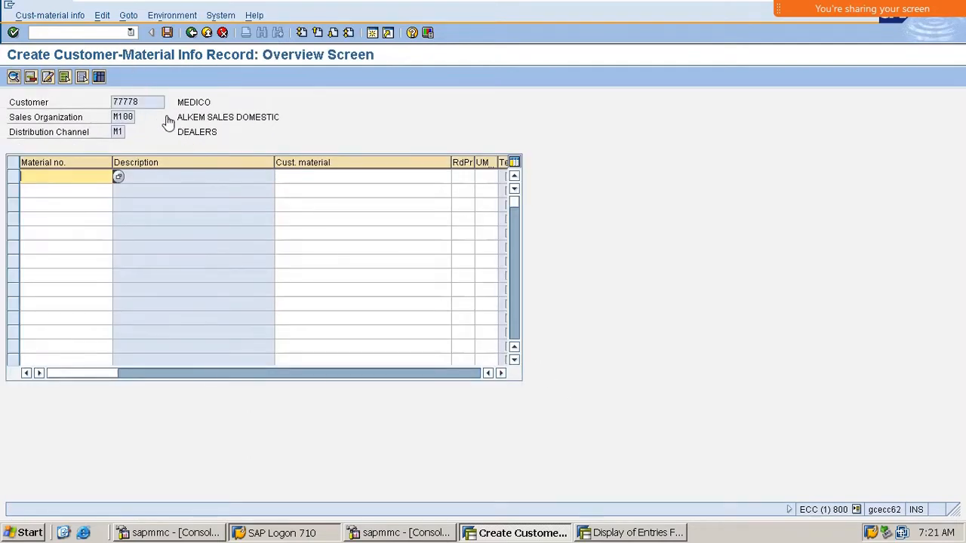
left_click(92, 34)
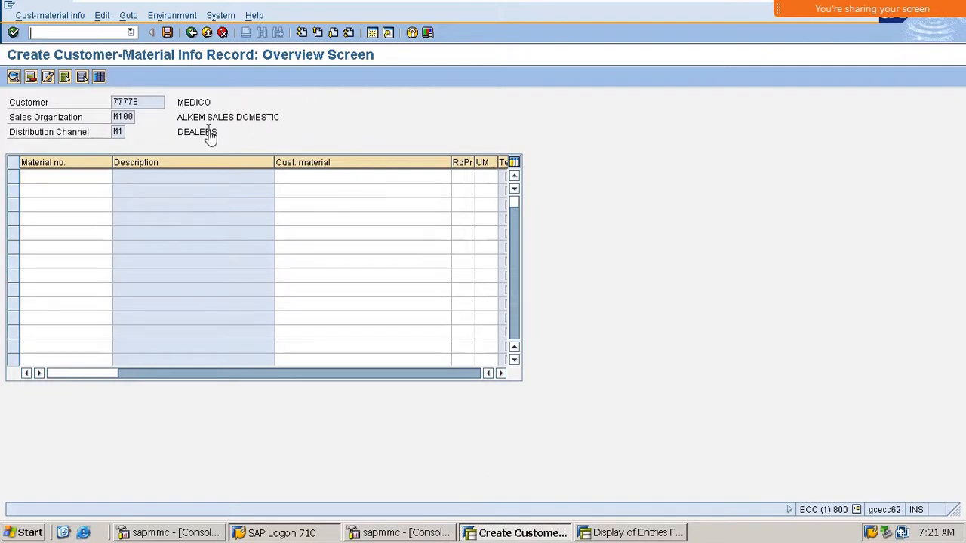
type("/nvd52")
key("Return")
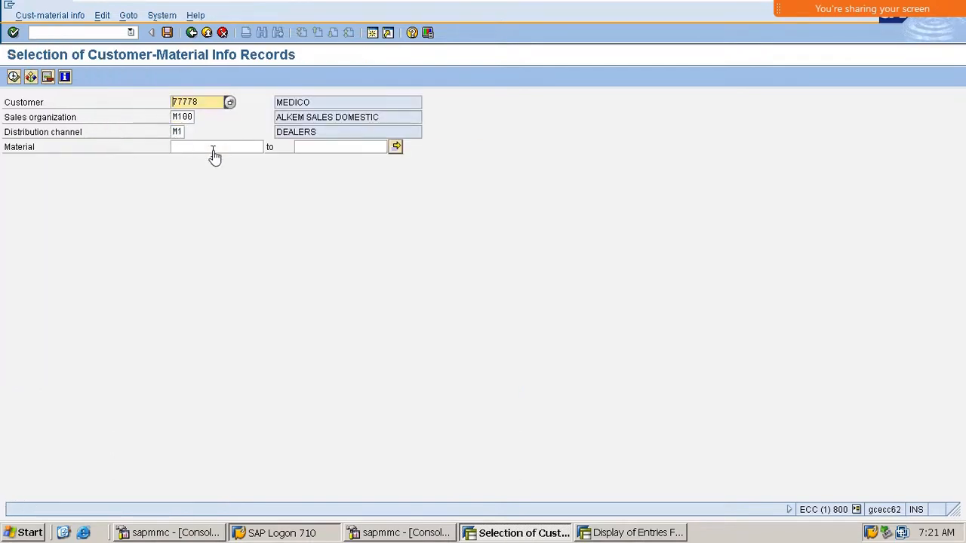
Step: Restrict the selection to material DOLO-650 and run it to open the matching info record
left_click(217, 151)
key("Return")
left_click(217, 151)
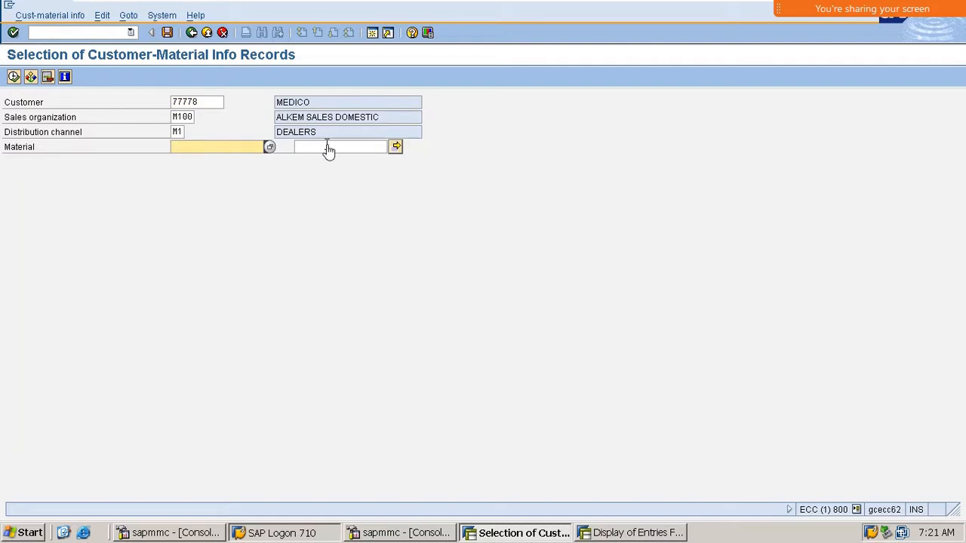
type("dolo-650")
key("Return")
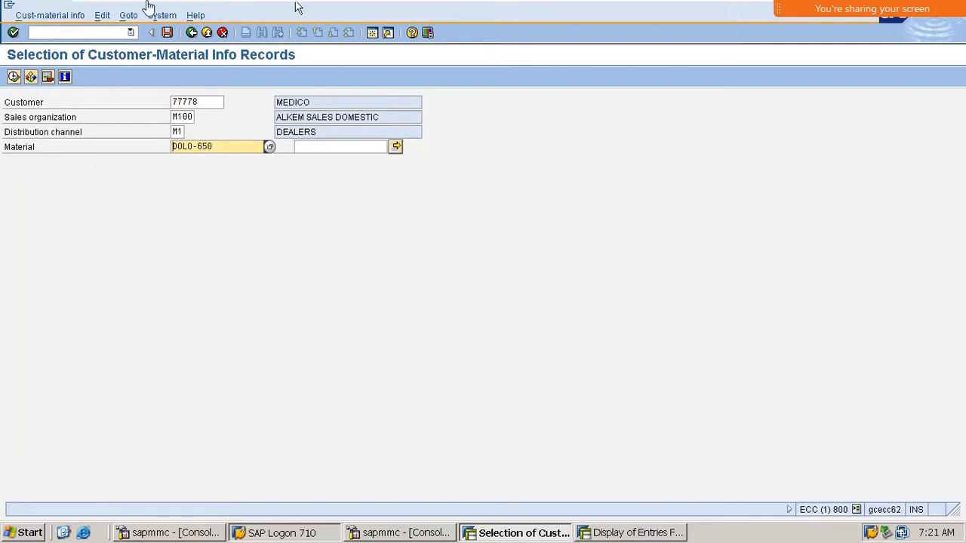
left_click(14, 78)
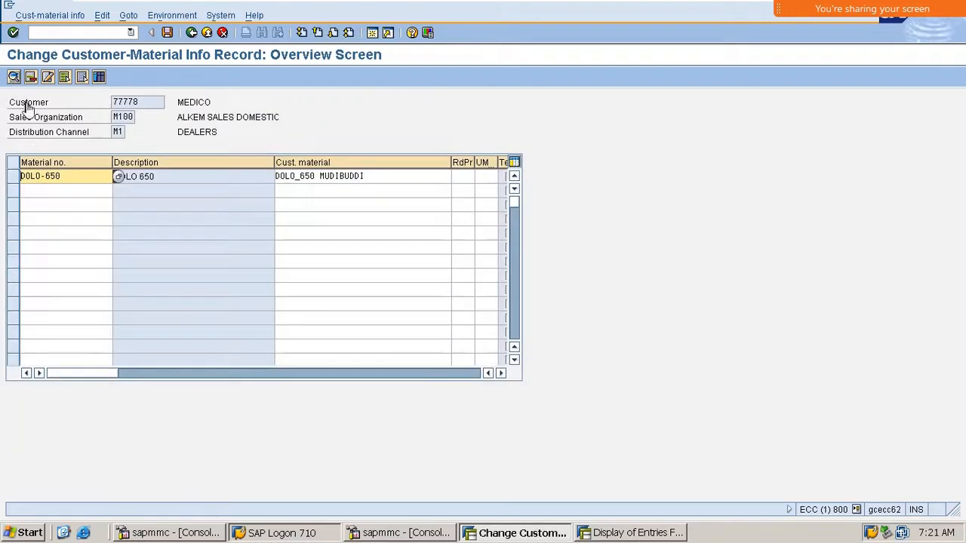
Step: Open the item details of DOLO-650 and set the customer description to MEDI BUDDI
double_click(59, 181)
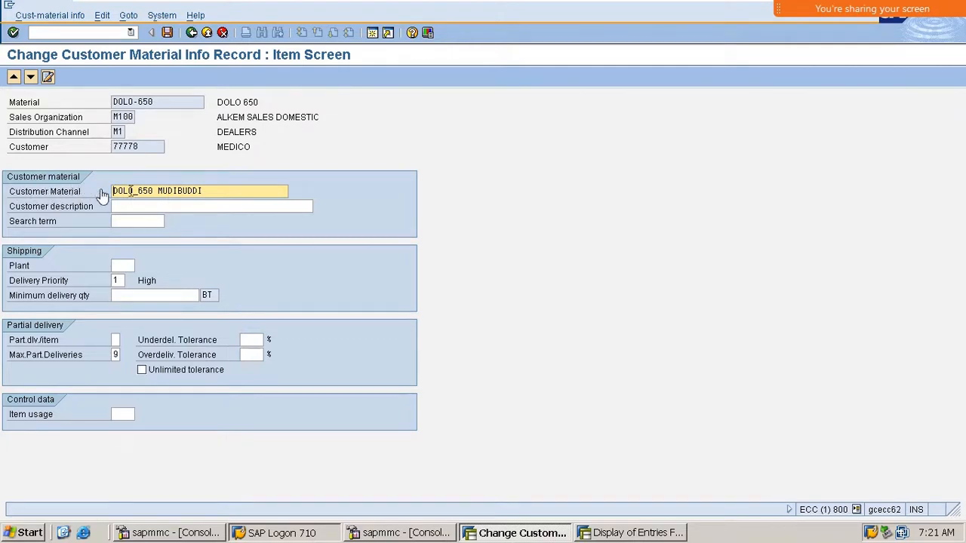
left_click_drag(249, 191, 10, 192)
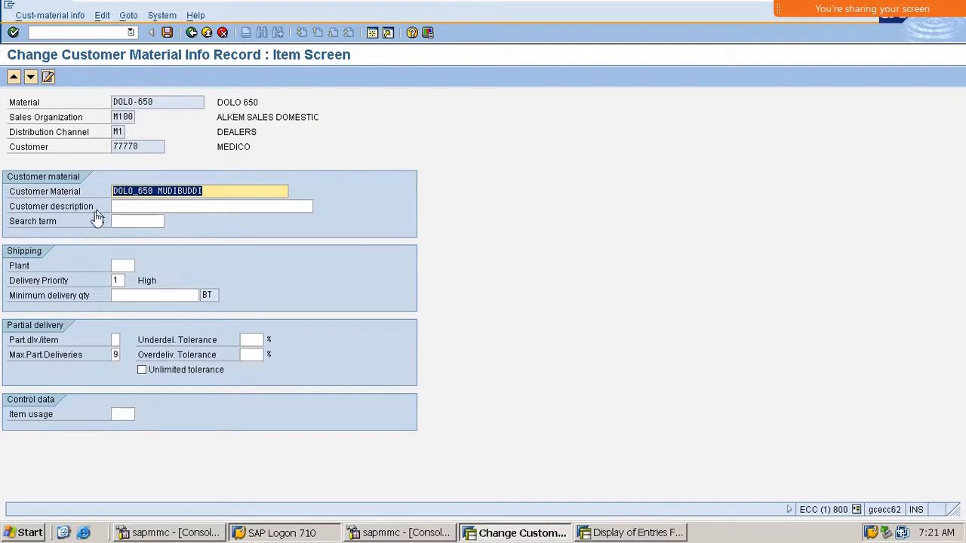
left_click(112, 208)
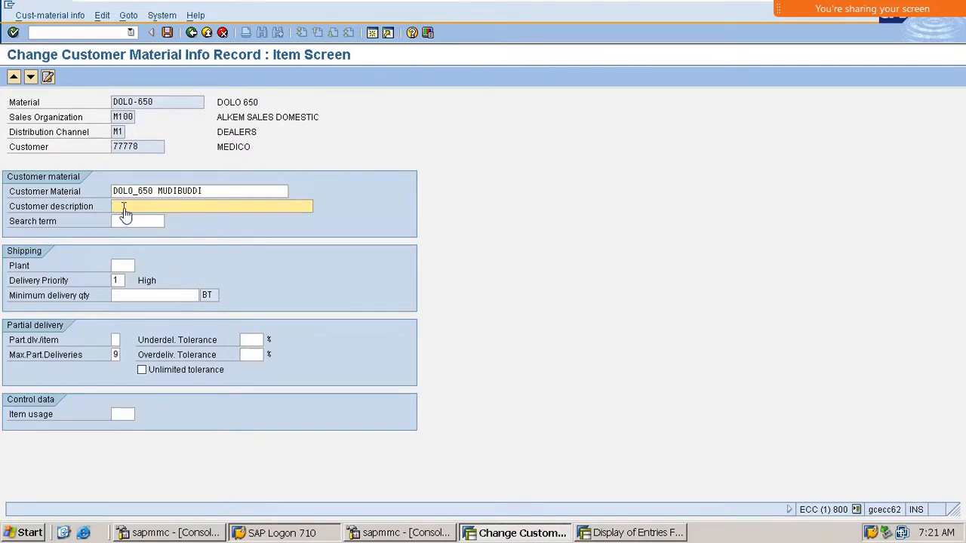
type("MEDI BUDDI")
left_click(143, 223)
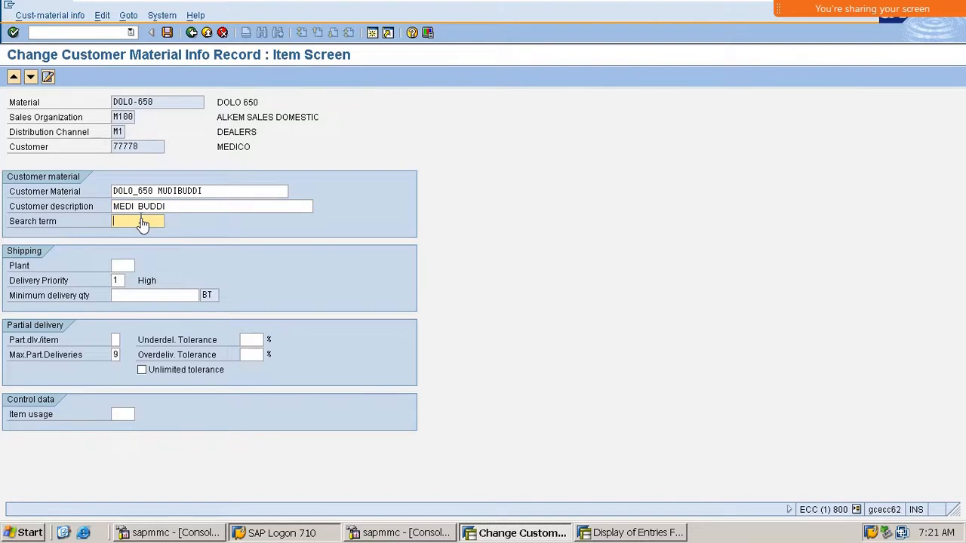
Step: Set the search term of the DOLO-650 item to dolo 650
type("dolo 650")
Step: Examine the item's shipping and partial delivery fields, including plant, delivery priority, minimum delivery quantity, maximum partial deliveries and the under- and overdelivery tolerances
left_click(133, 264)
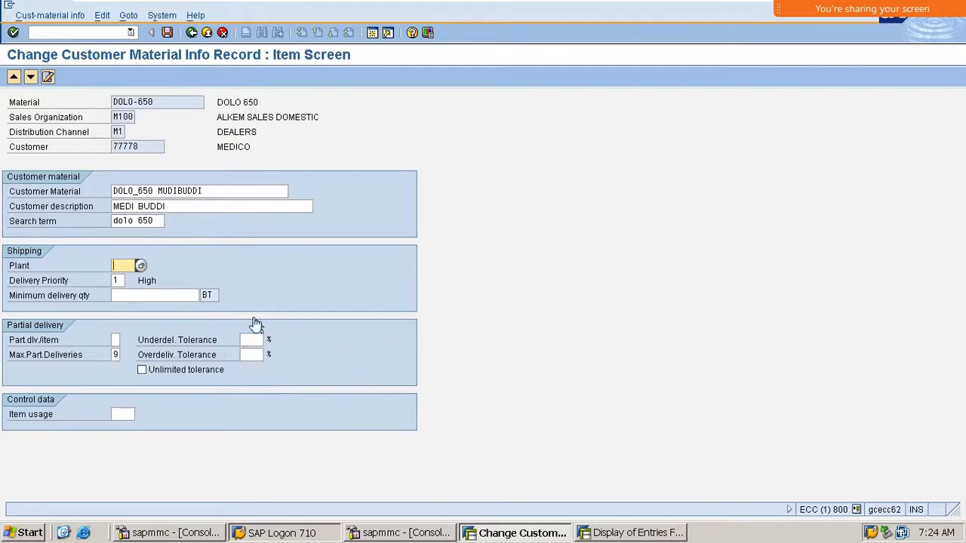
left_click(118, 279)
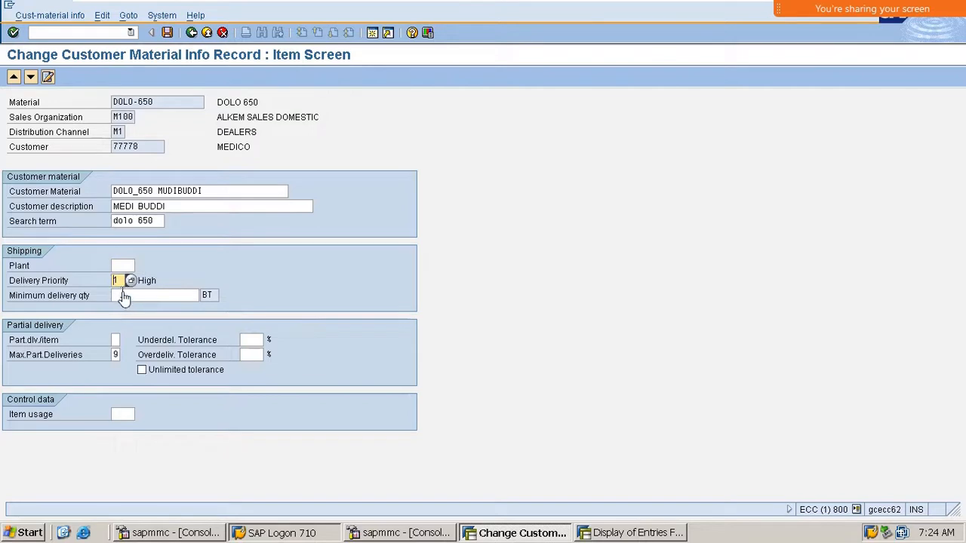
left_click(123, 295)
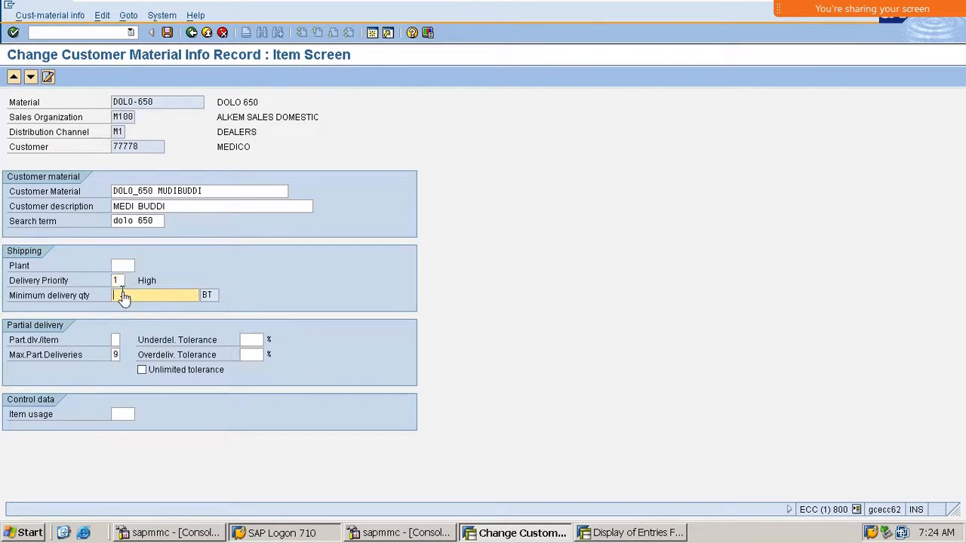
left_click(117, 340)
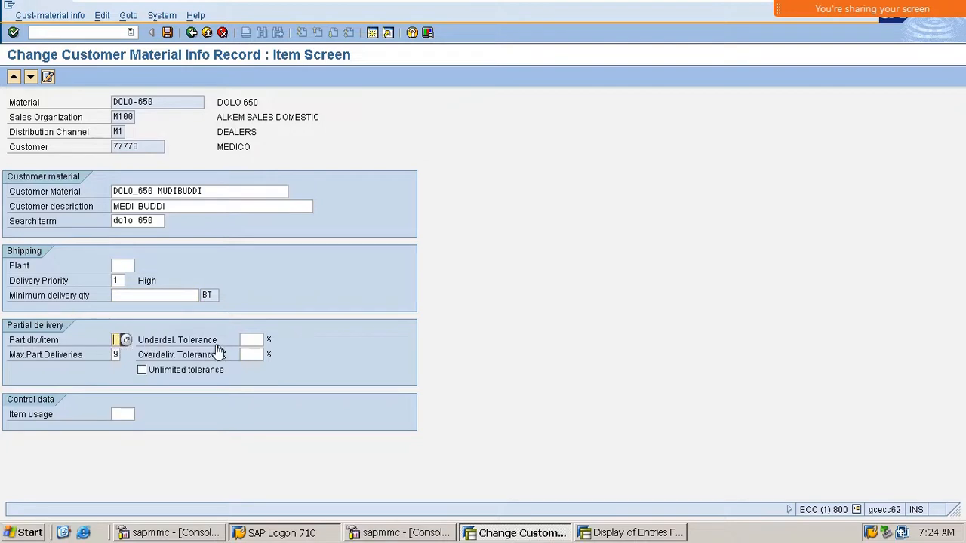
left_click(85, 357)
left_click(249, 341)
left_click(255, 356)
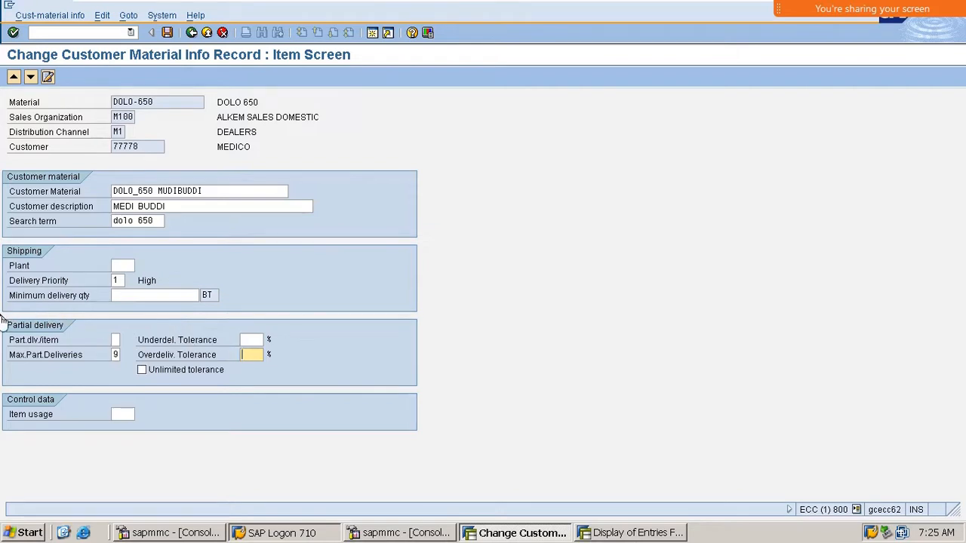
left_click(118, 299)
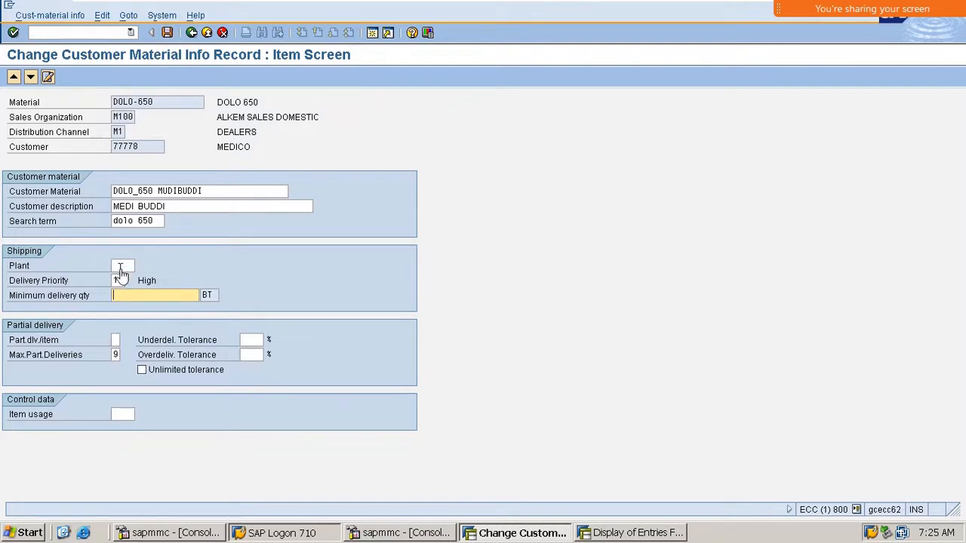
left_click(117, 356)
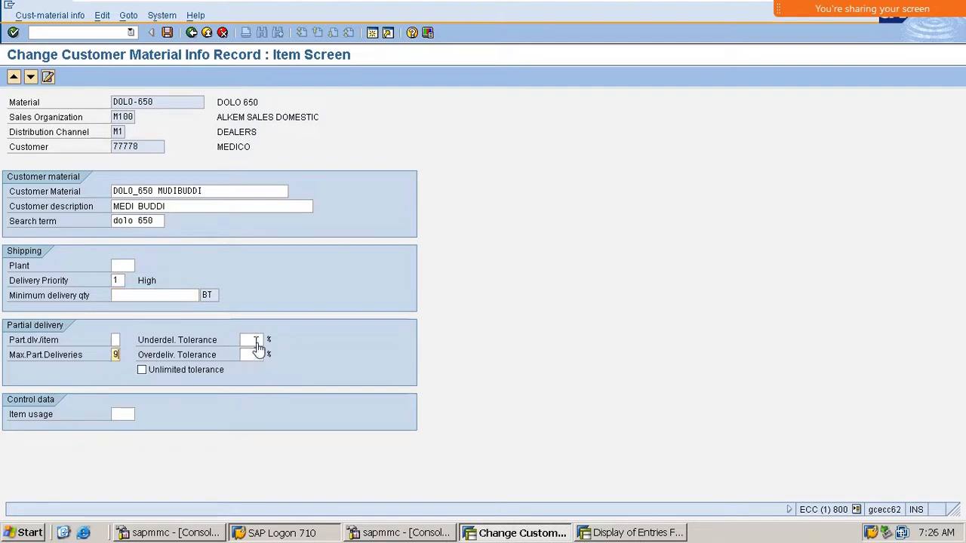
left_click(252, 340)
left_click(254, 356)
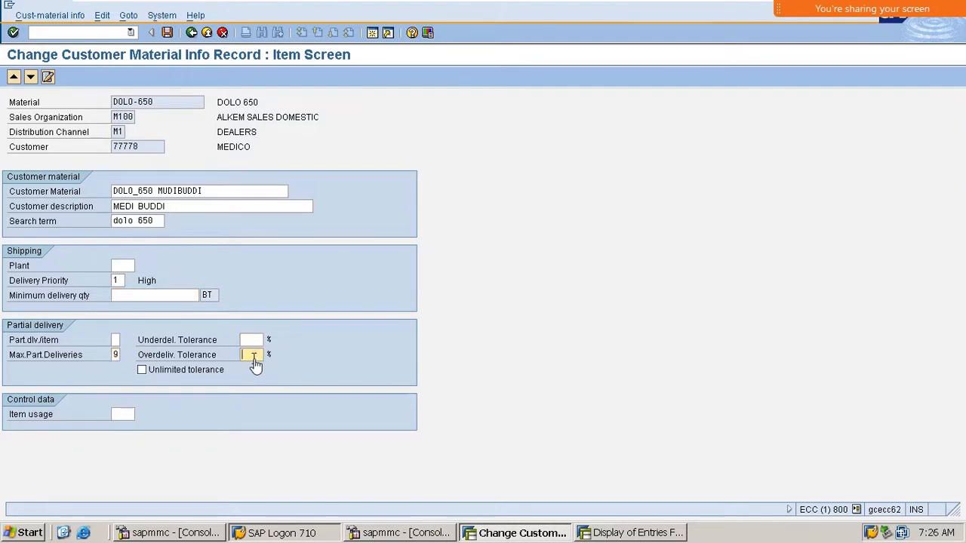
left_click(197, 375)
Step: Set the plant in the item's shipping data to M100
left_click(123, 265)
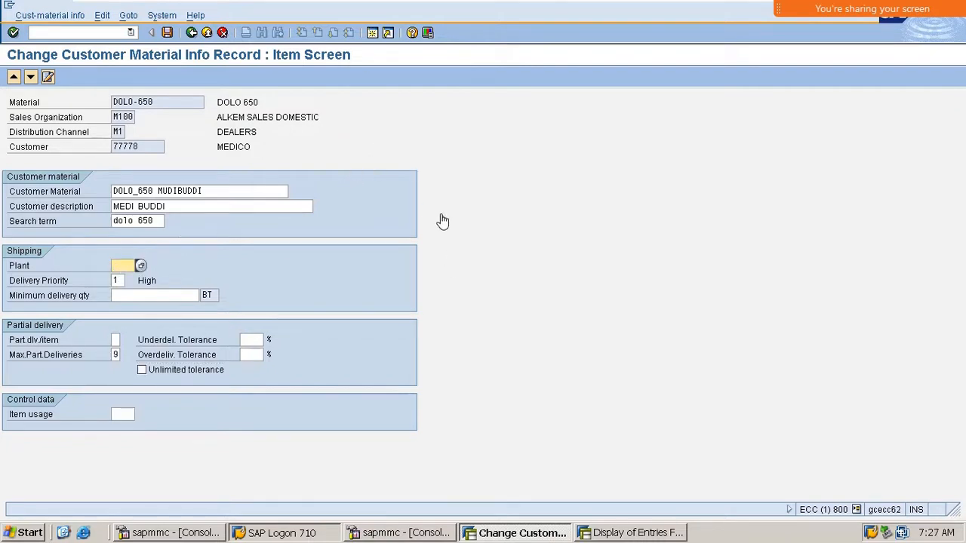
type("m100")
key("Return")
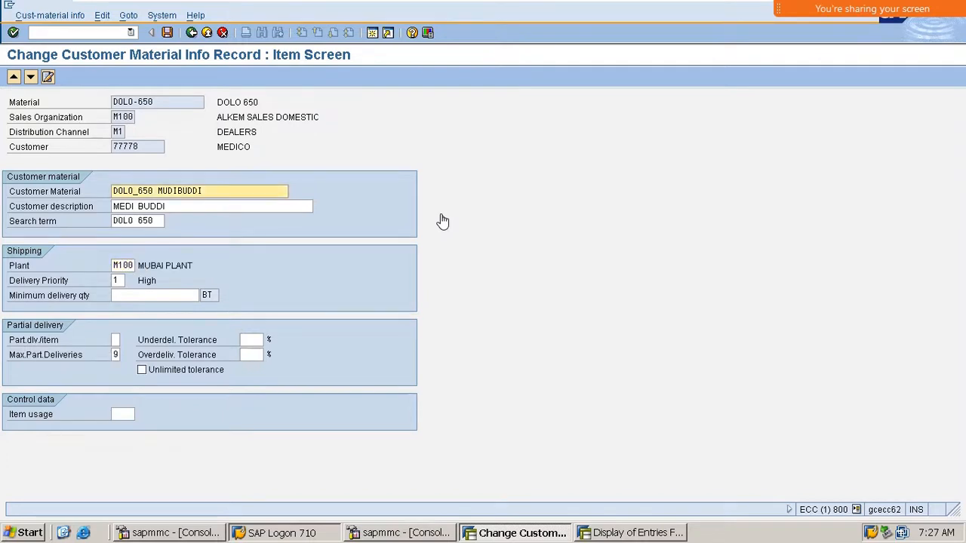
Step: Replace the plant in the item's shipping data with M200 and save the customer-material info record
left_click(123, 265)
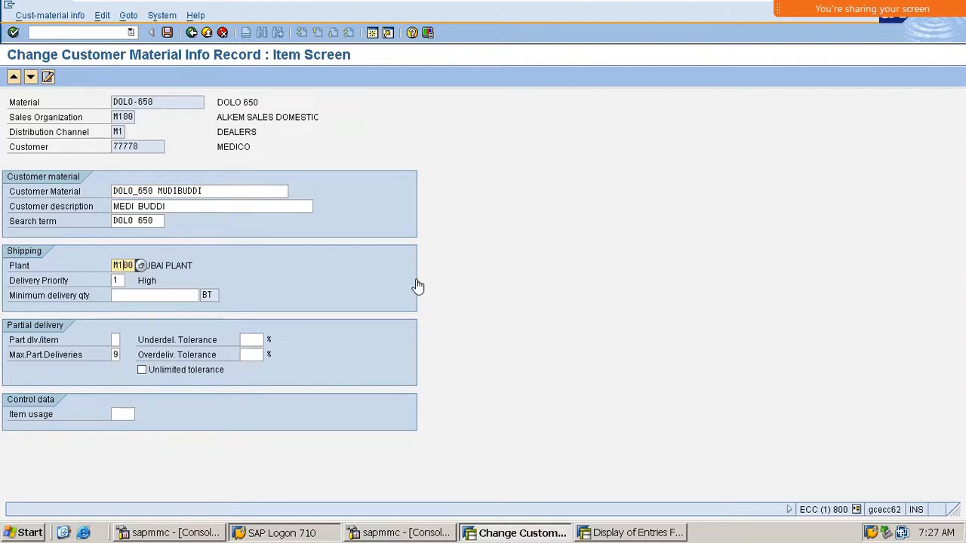
key("Delete")
key("Delete")
key("BackSpace")
key("BackSpace")
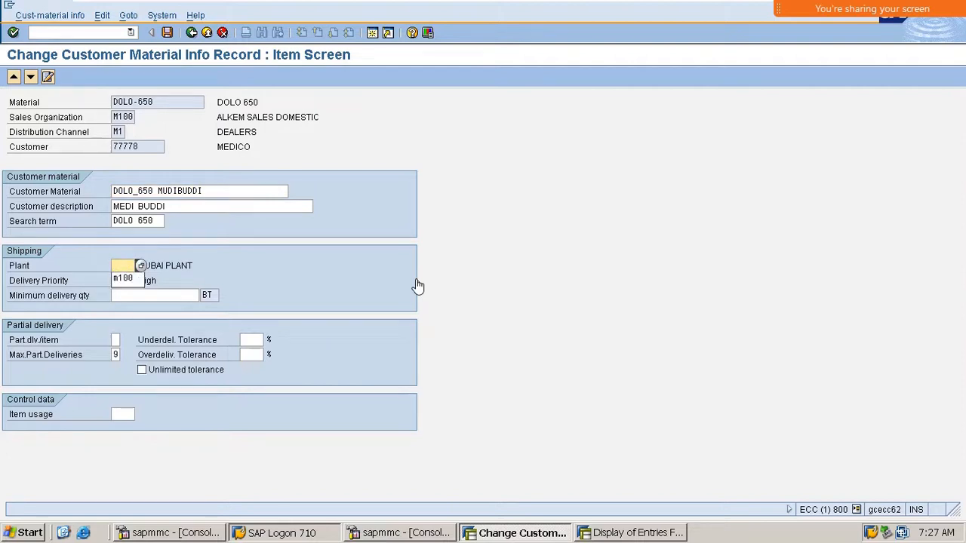
type("m100")
key("Return")
key("ctrl+s")
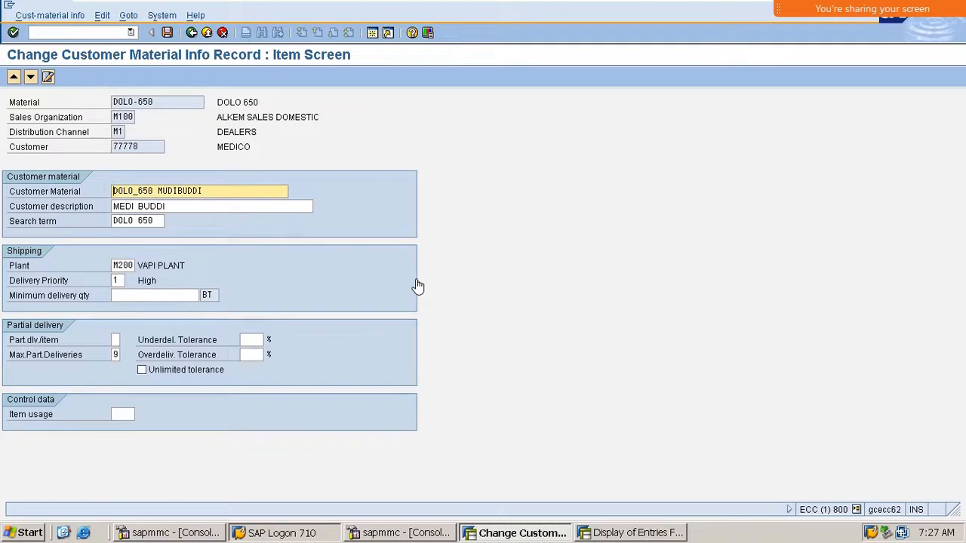
left_click(113, 34)
left_click(203, 104)
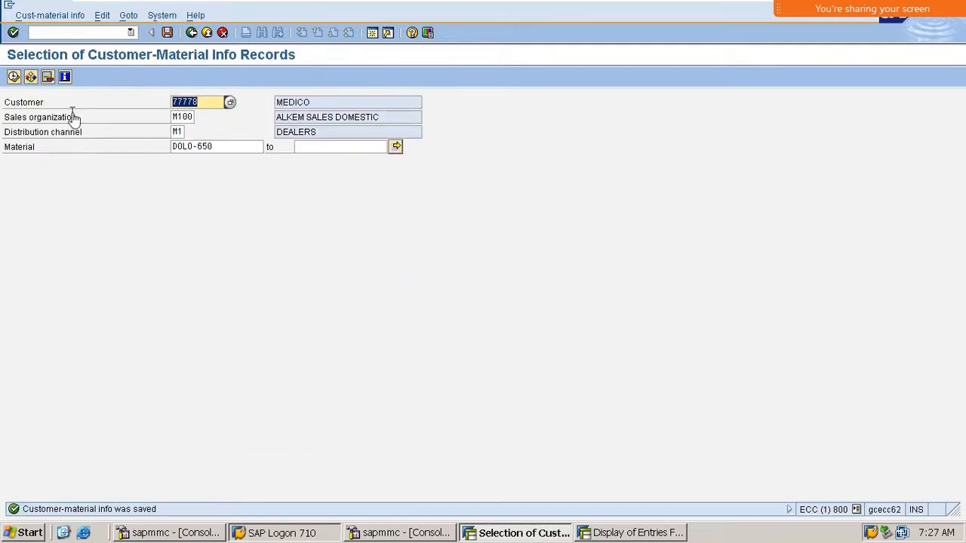
Step: Switch to transaction XD02 and open the MEDICO customer for sales organization M100, channel M1 and division M1
left_click(85, 34)
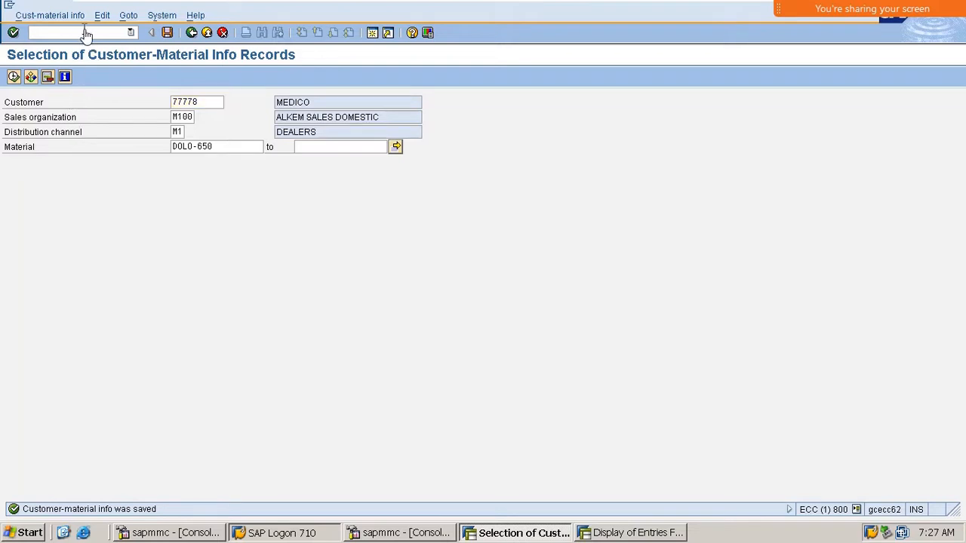
type("/nxd02")
key("Return")
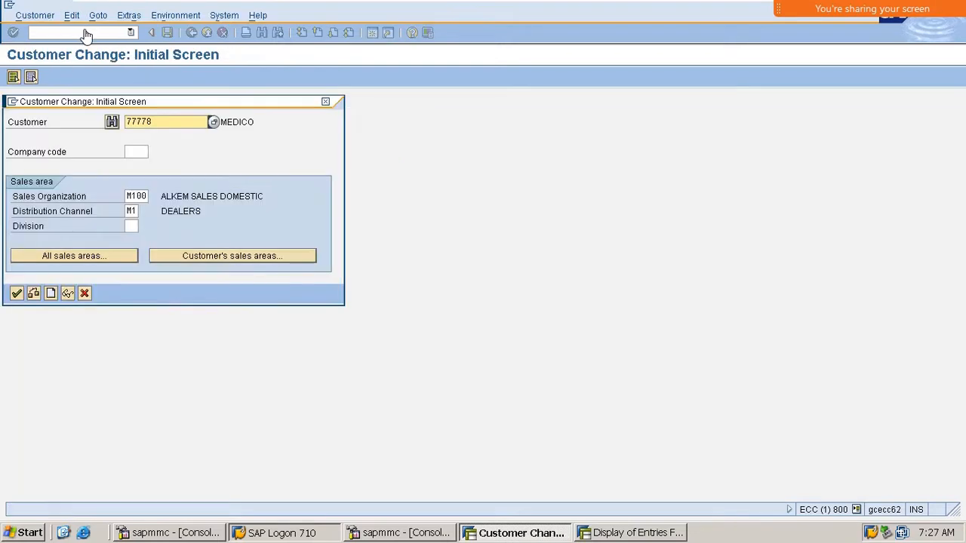
left_click(133, 226)
type("m1")
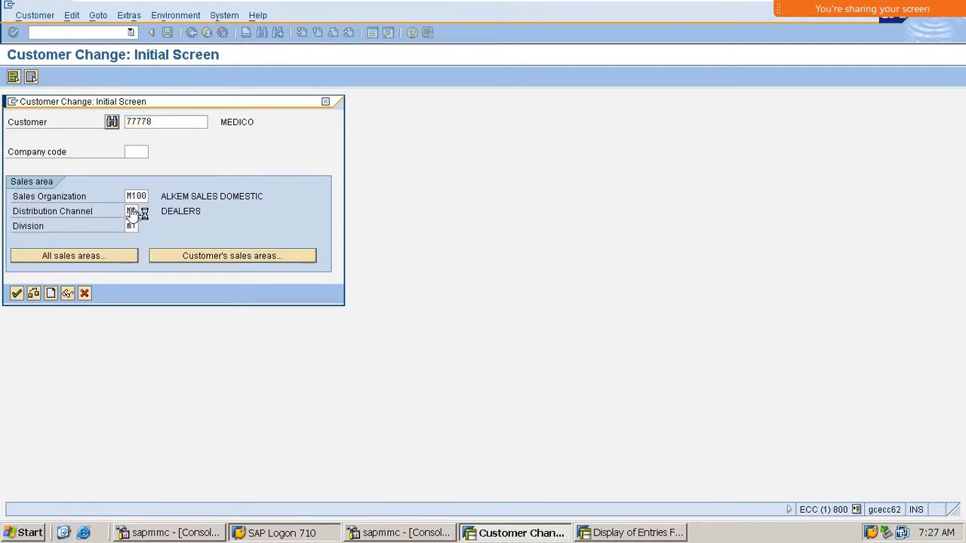
key("Return")
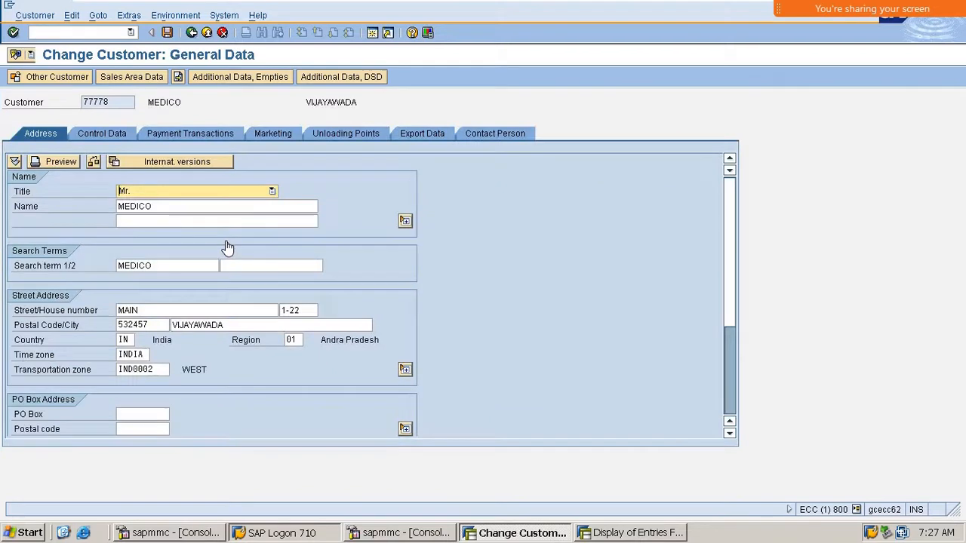
Step: Clear Relevant for POD in the shipping data of the customer's sales area, save the customer, and leave the transaction
left_click(140, 76)
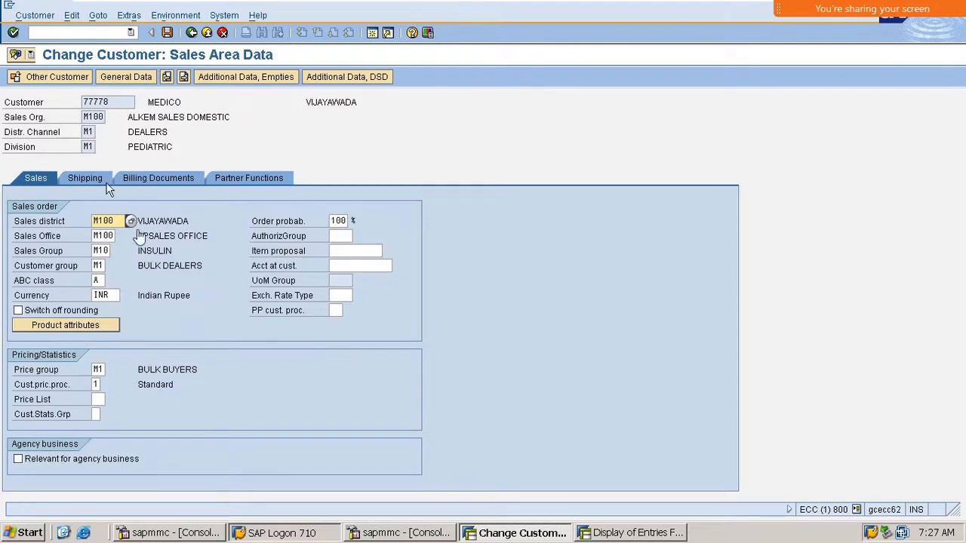
left_click(270, 184)
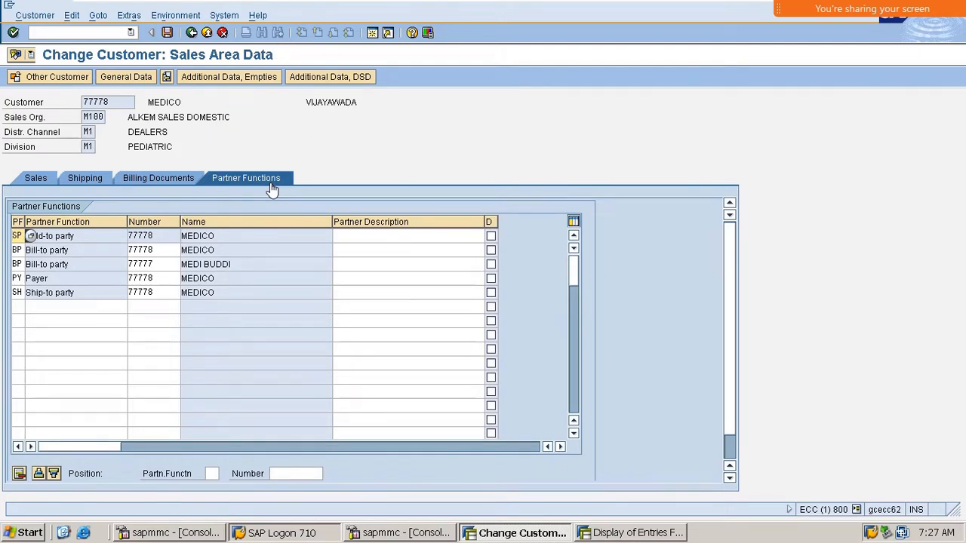
left_click(91, 178)
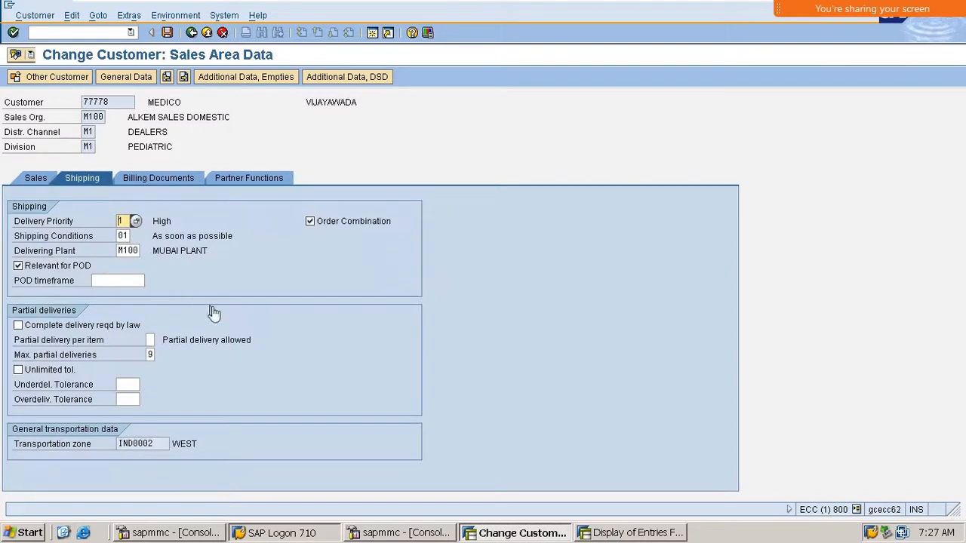
double_click(127, 251)
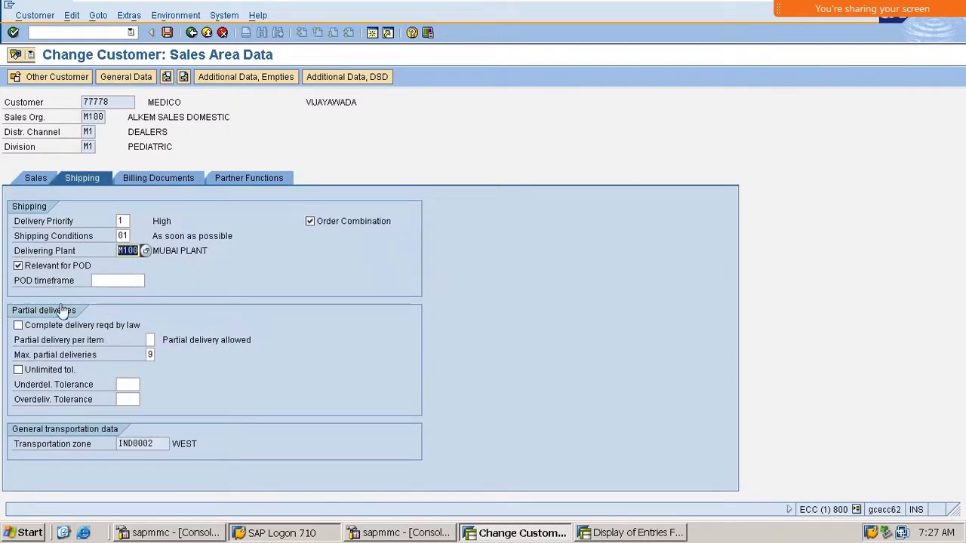
left_click(18, 265)
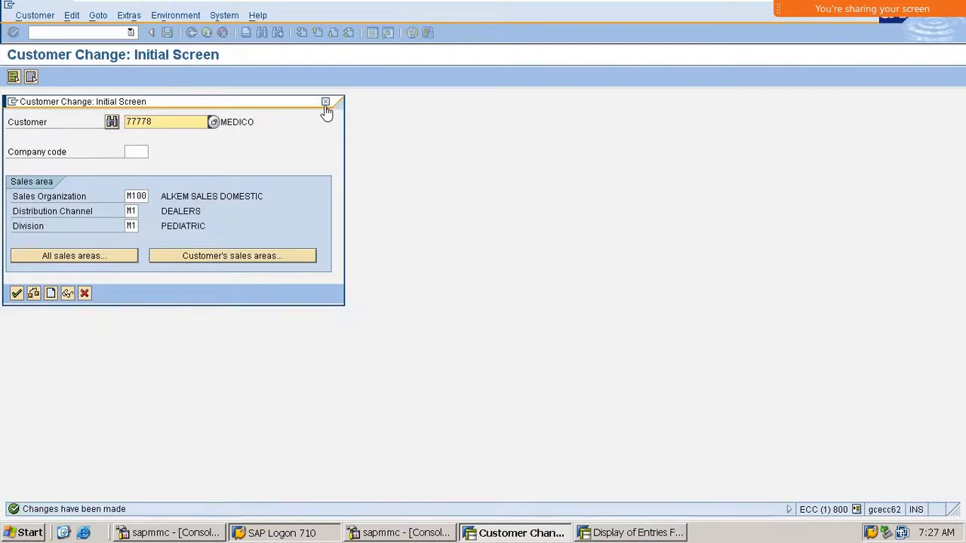
left_click(325, 103)
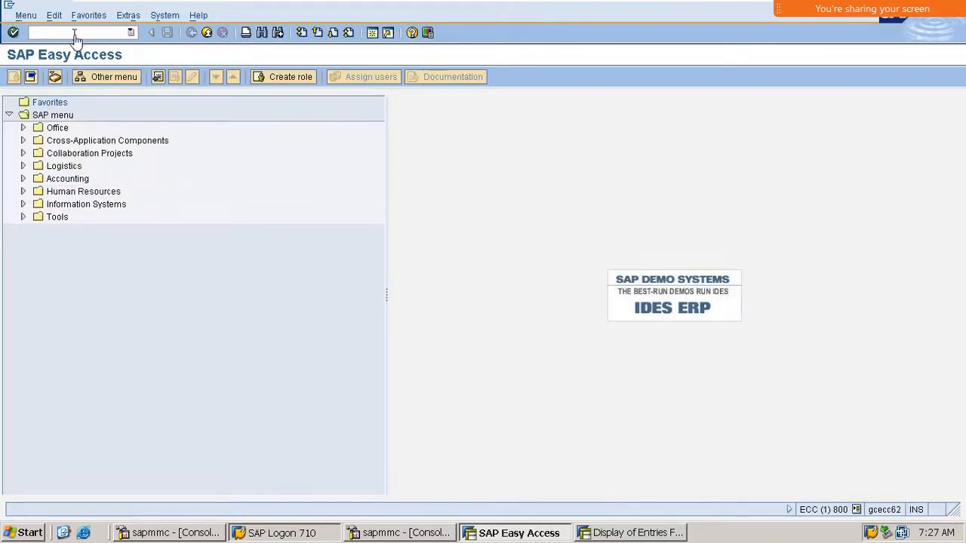
Step: Switch to transaction MM02 and open material DOLO-650 with the preselected views for plant M100, sales organization M100 and channel M1
type("/nmm02")
key("Return")
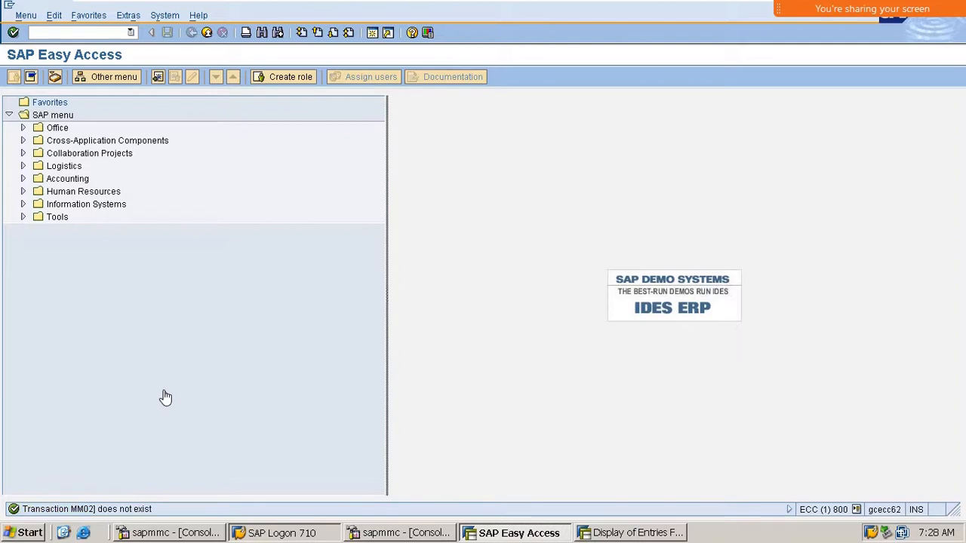
left_click(89, 33)
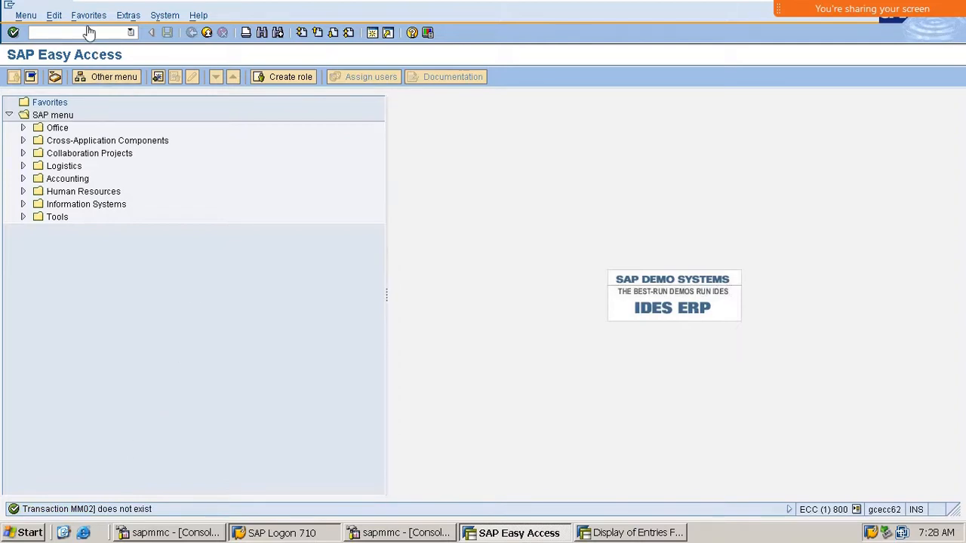
type("/nmm02")
key("Return")
key("Return")
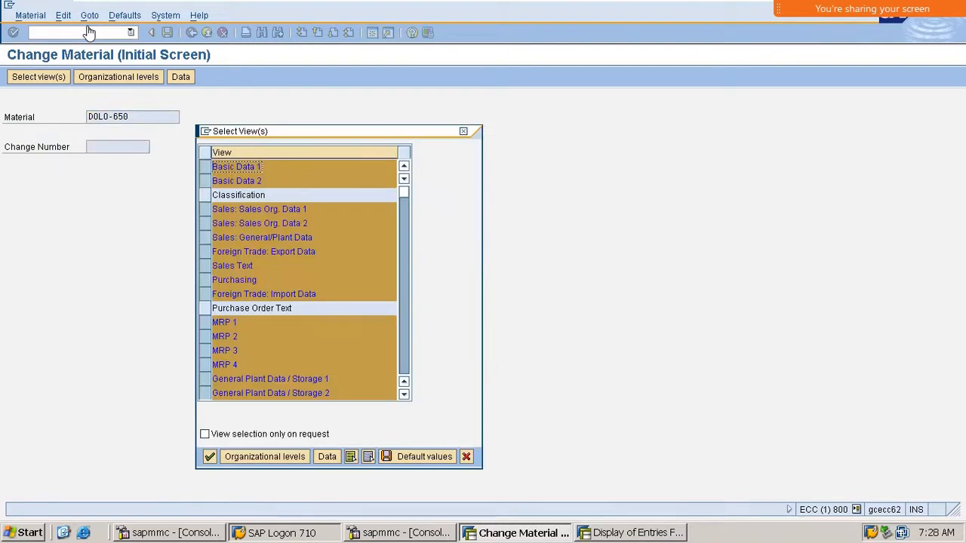
key("Return")
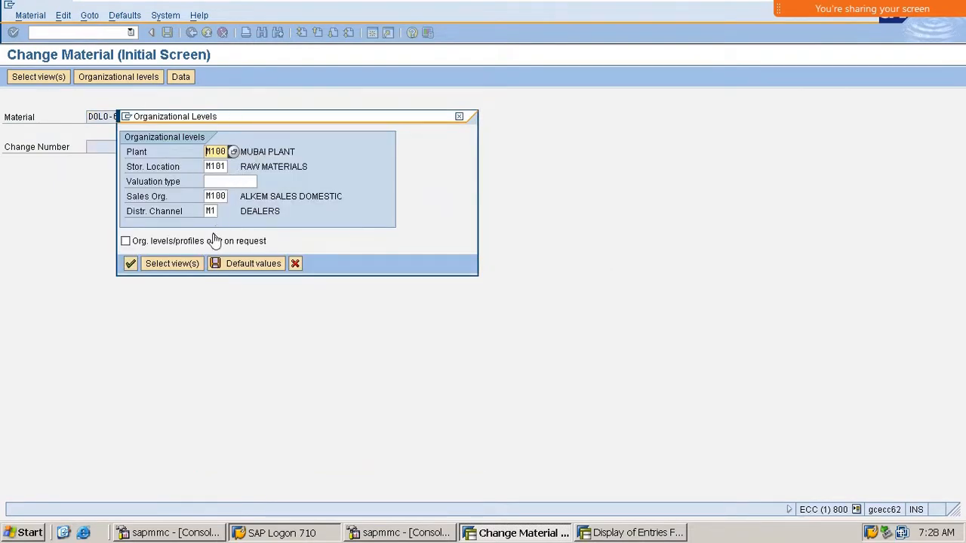
left_click(130, 263)
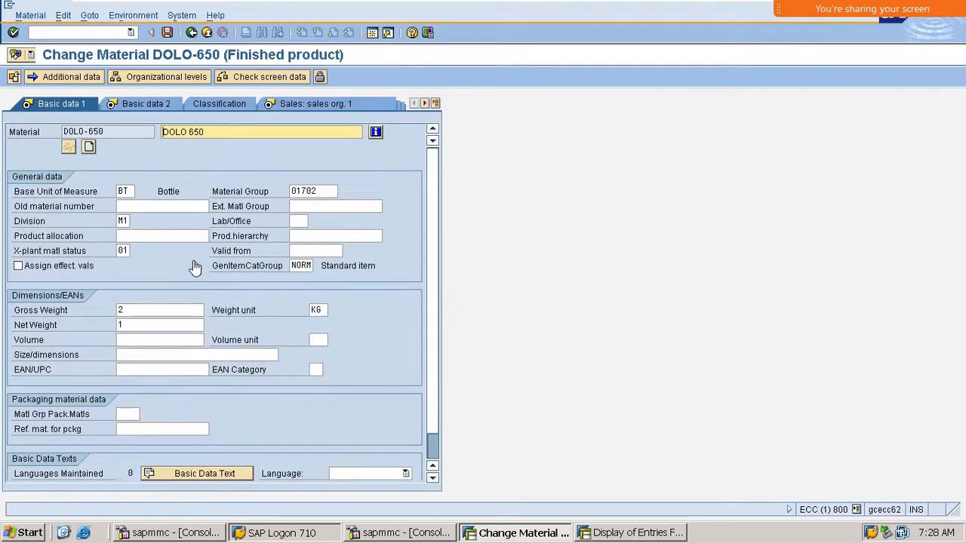
Step: Set the delivering plant in the material's first sales organization view to 1100 and save the material
left_click(289, 106)
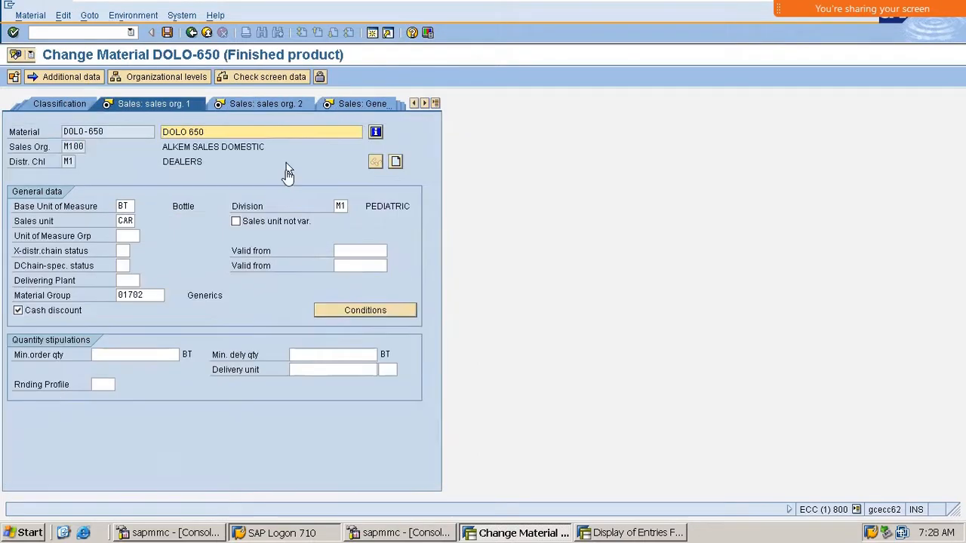
left_click(329, 104)
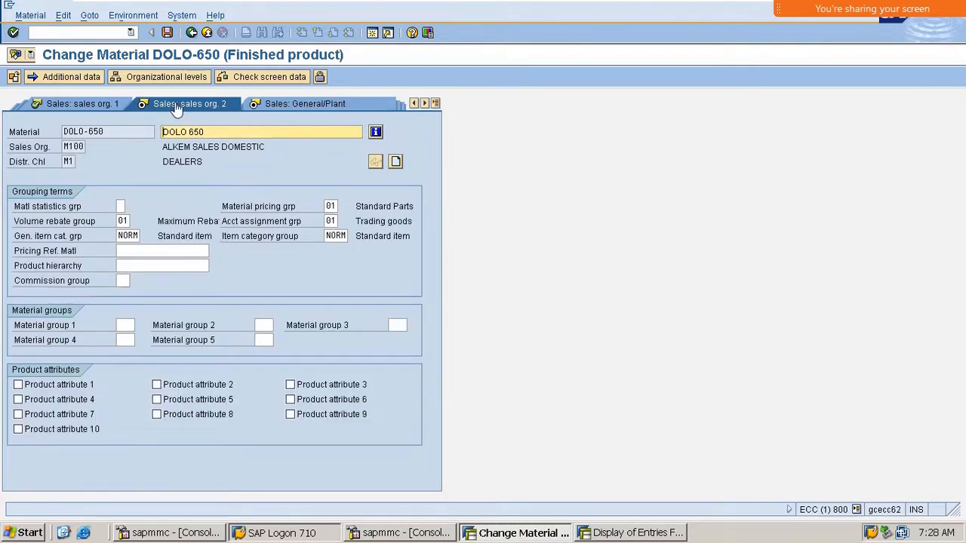
left_click(96, 109)
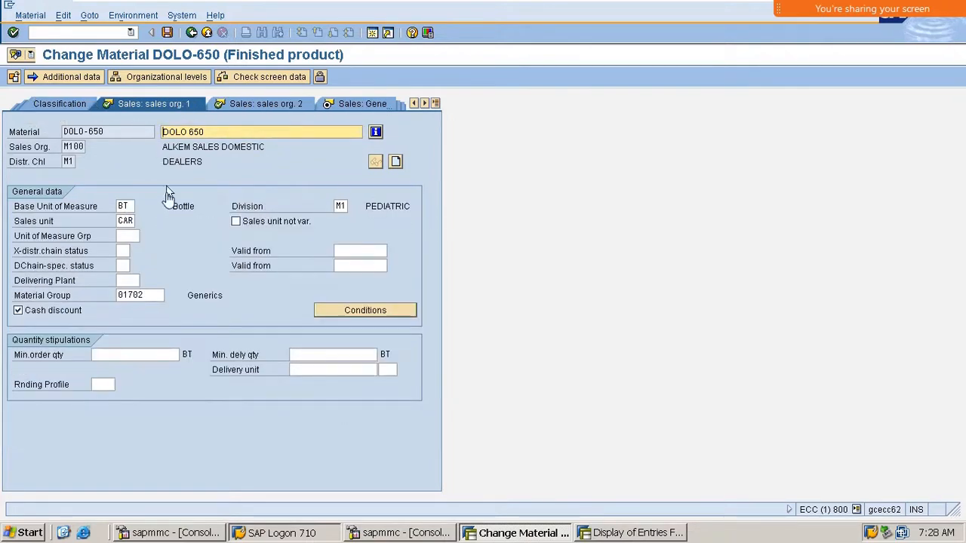
left_click(122, 281)
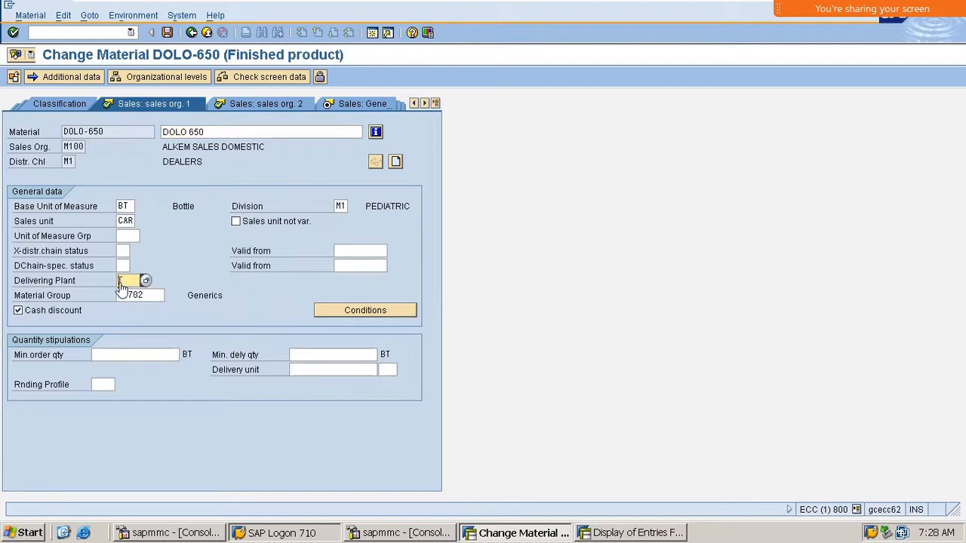
type("1100")
key("Return")
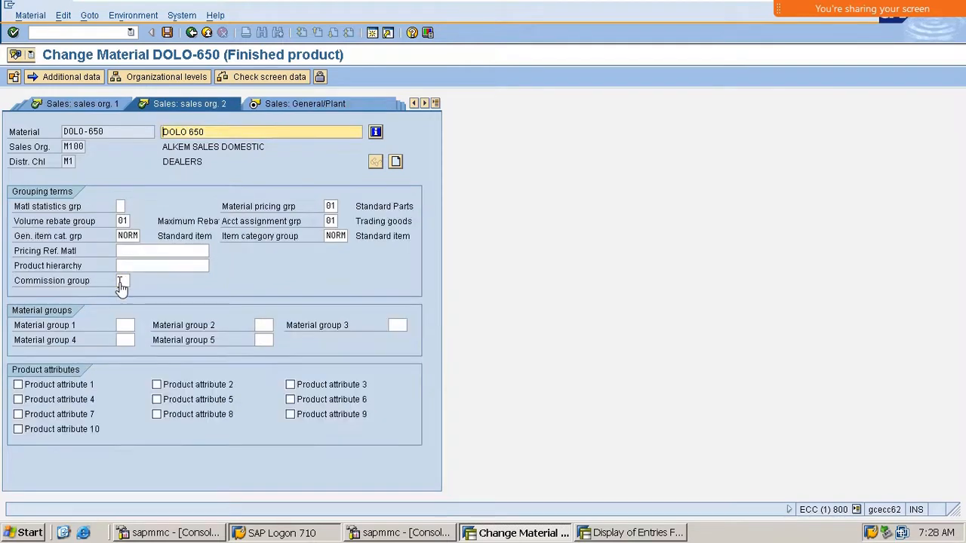
key("Return")
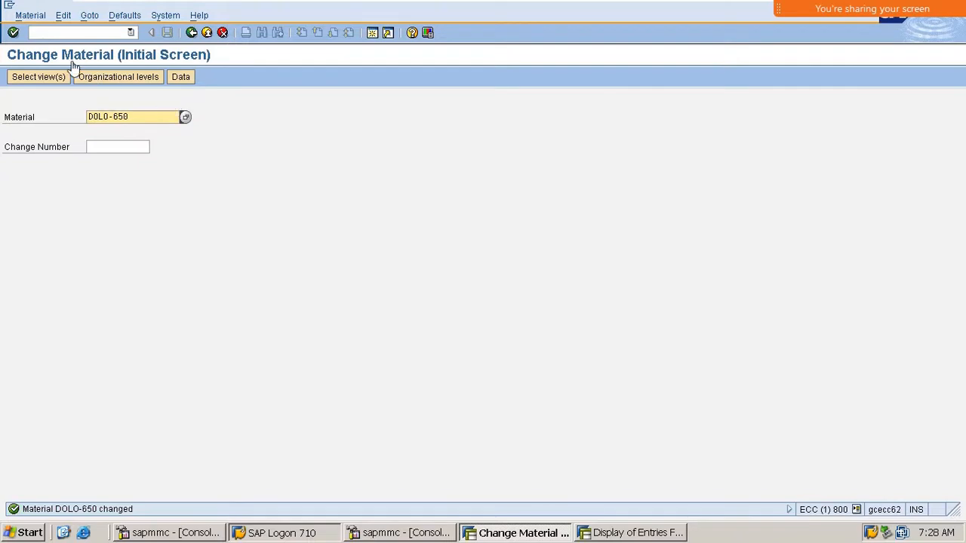
Step: Switch to transaction VA01 and open the order overview for order type OR in sales area M100, M1, M1
left_click(69, 33)
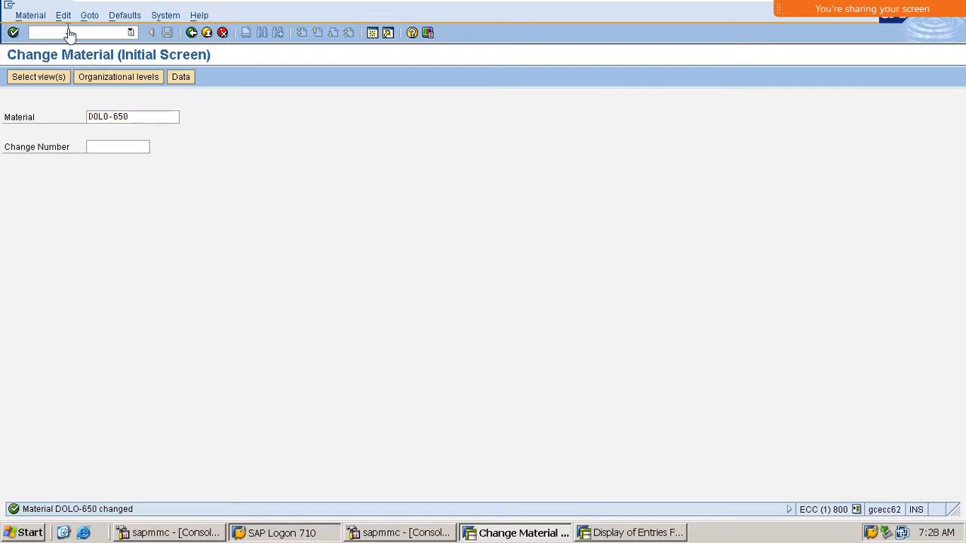
type("/nva01")
key("Return")
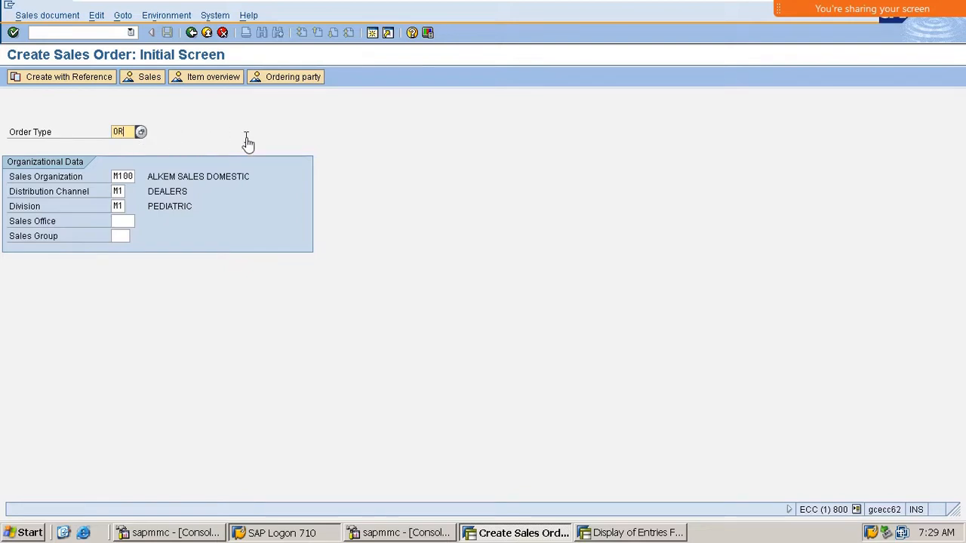
key("Return")
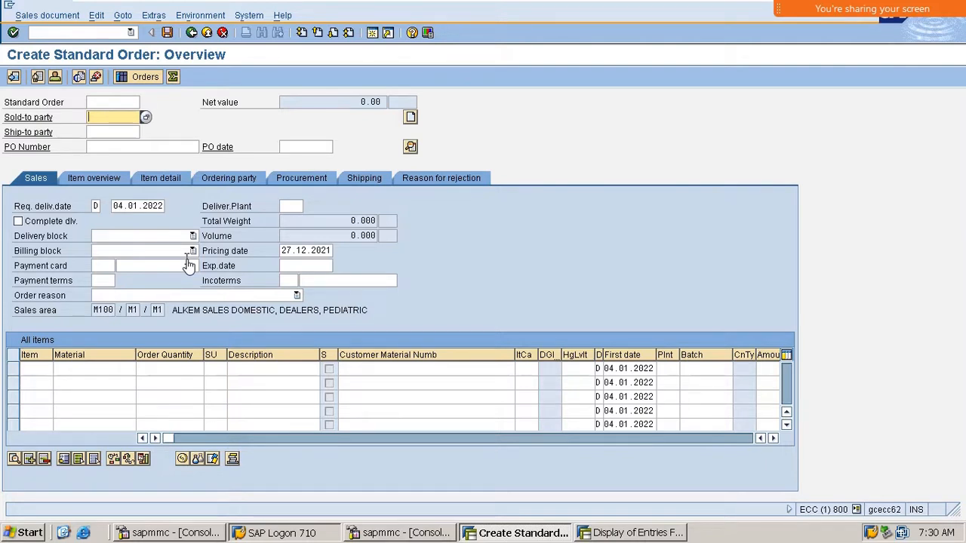
Step: Return to the order creation start, view the credit memo request overview for order type CR, and go back
left_click(192, 33)
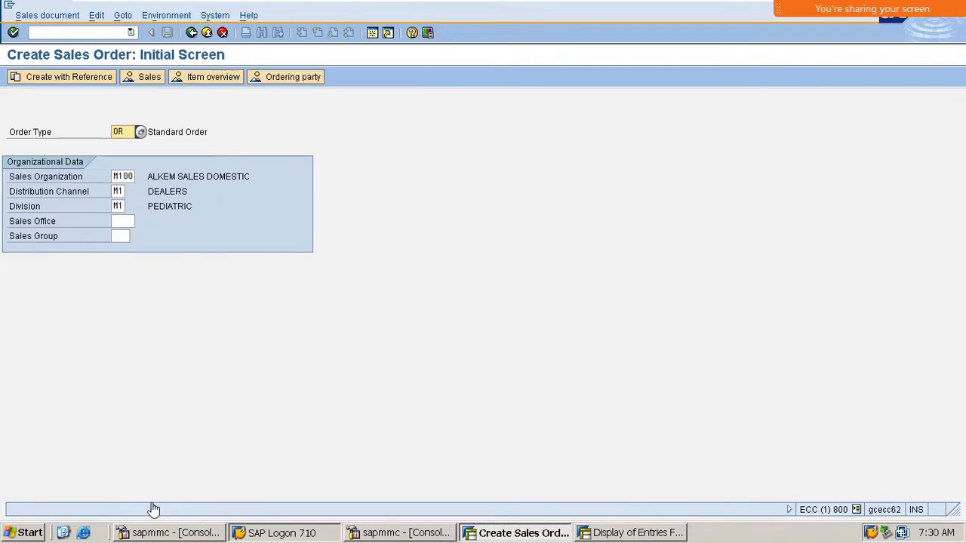
double_click(122, 135)
type("cr")
key("Return")
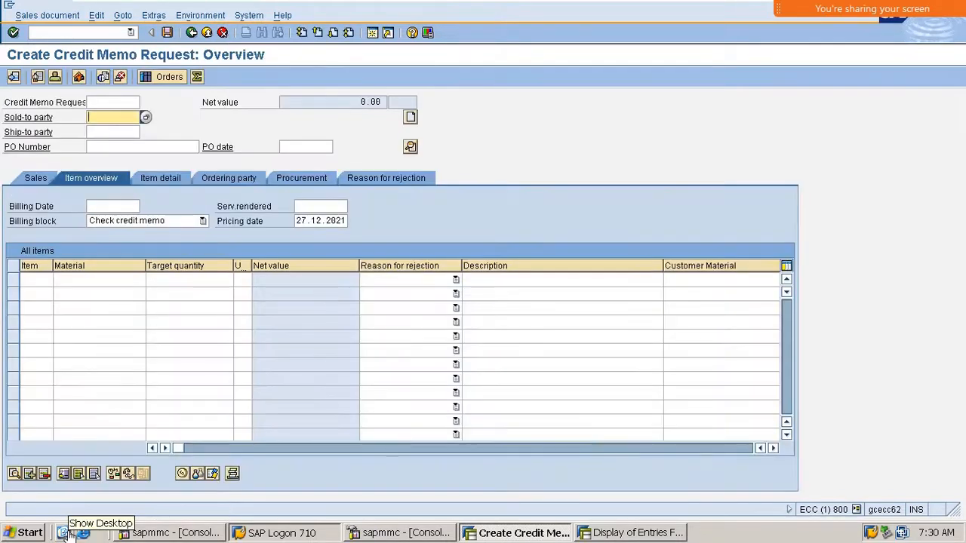
left_click(192, 33)
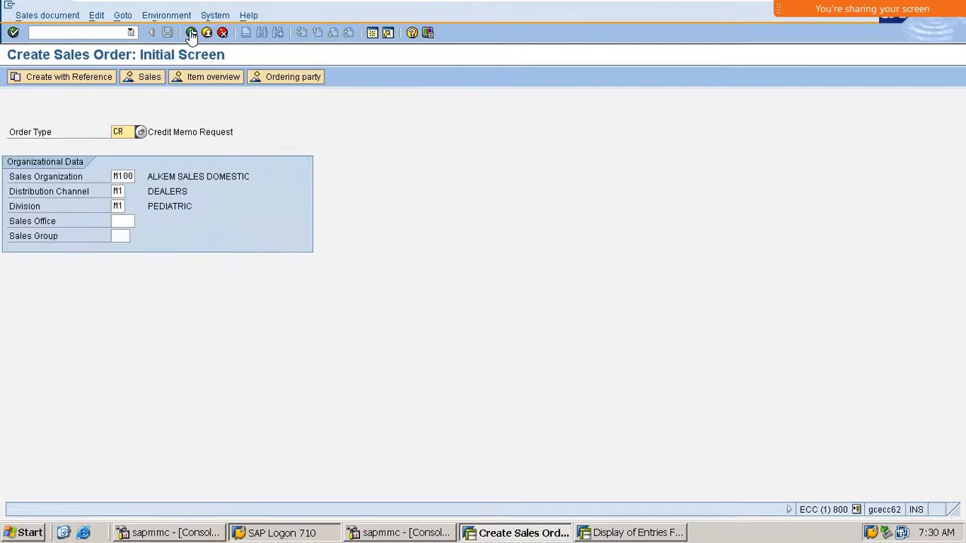
Step: Open the allowed order types view (OVAZ) in a new session and end the session showing the KNVV table entries
left_click(82, 33)
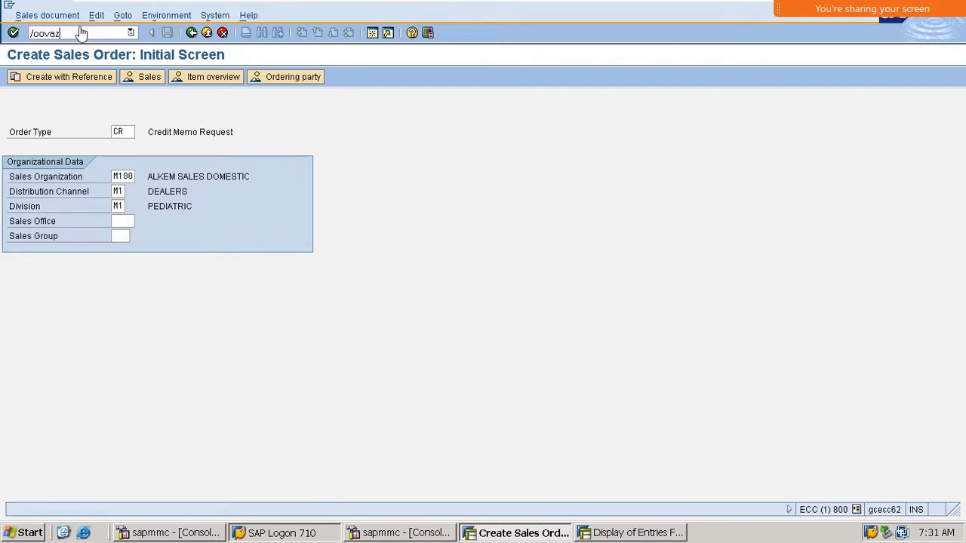
key("Return")
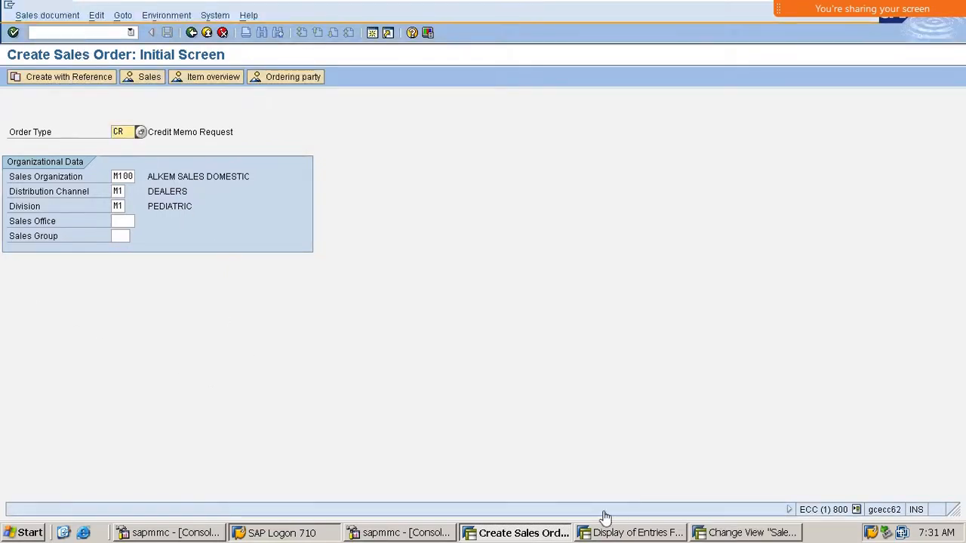
left_click(654, 534)
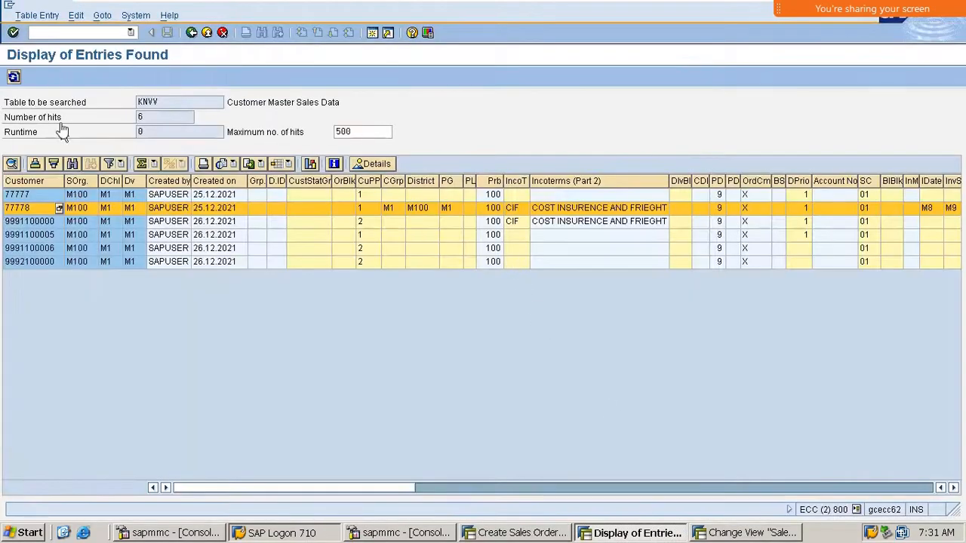
left_click(76, 38)
type("/i")
key("Return")
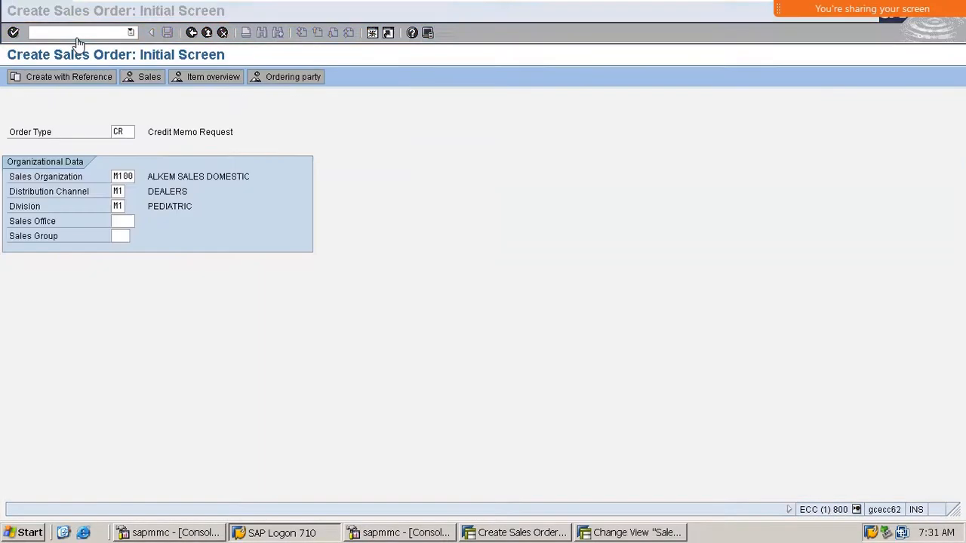
left_click(656, 535)
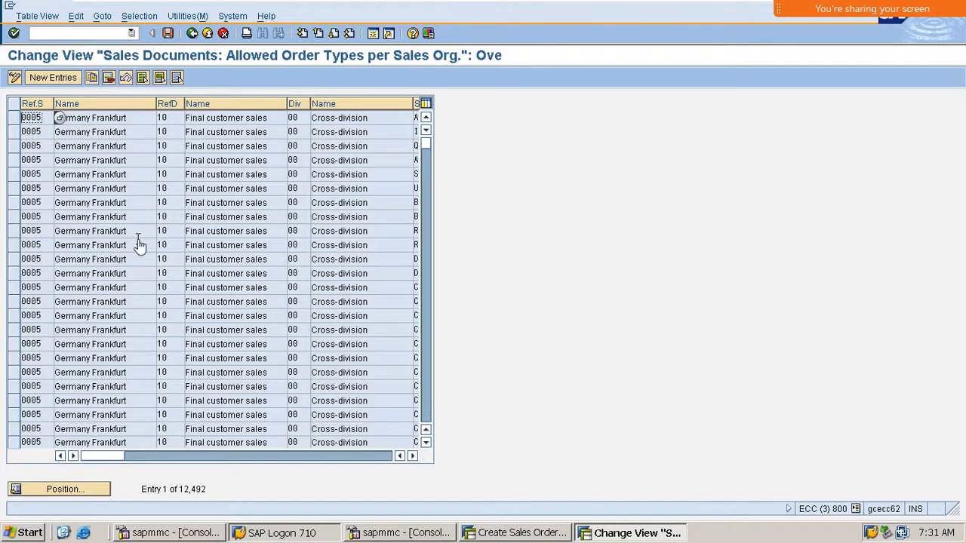
Step: Try to add an allowed order type entry for sales organization M100, channel M1, division M1 and document type OR
left_click(63, 75)
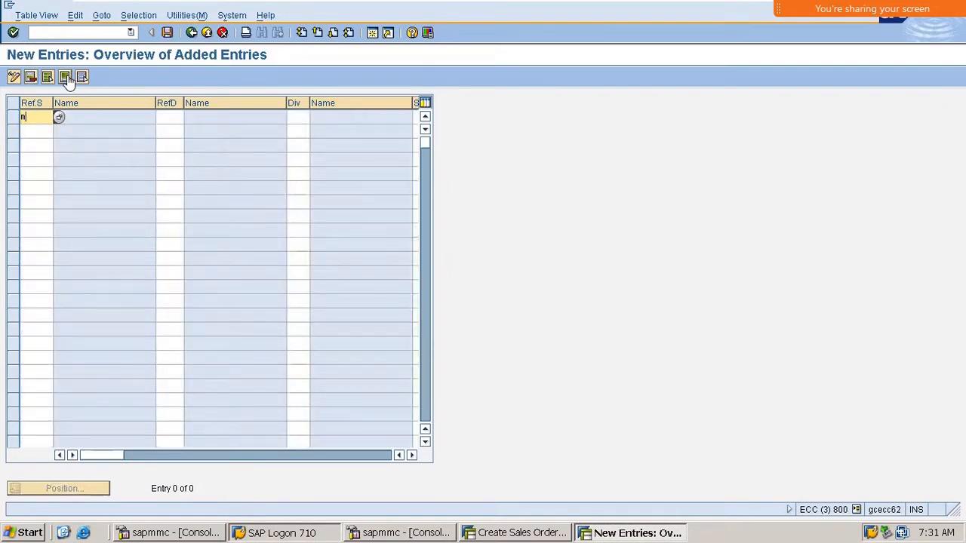
type("m100")
key("Tab")
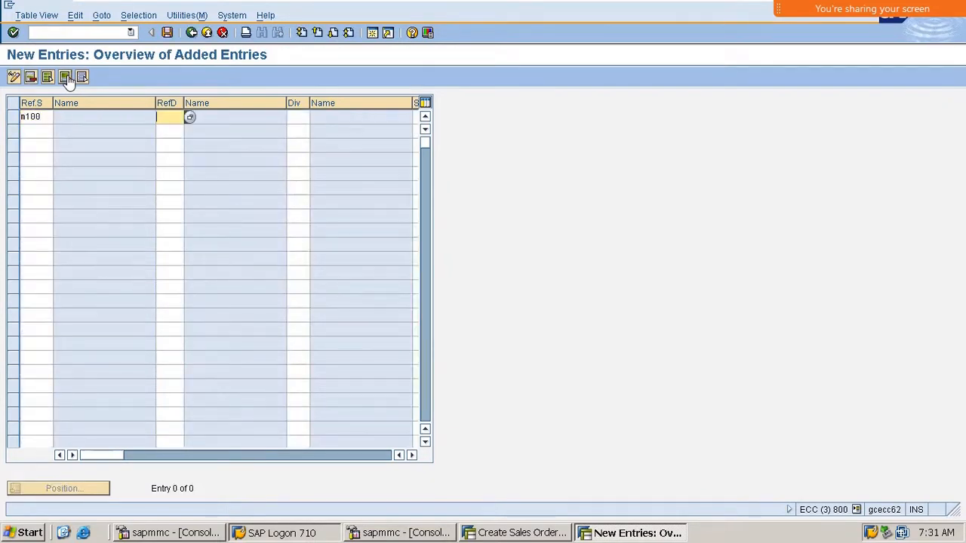
type("m1")
key("Tab")
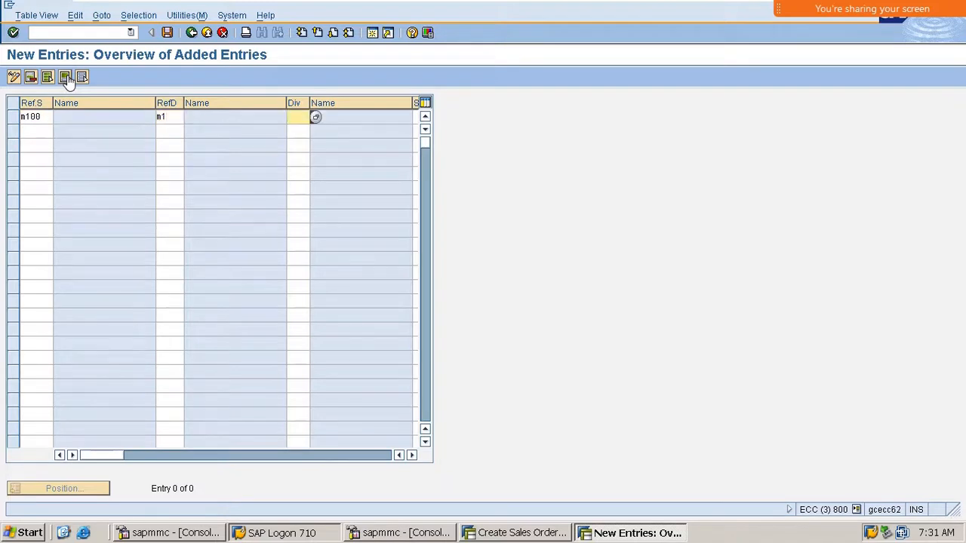
key("Tab")
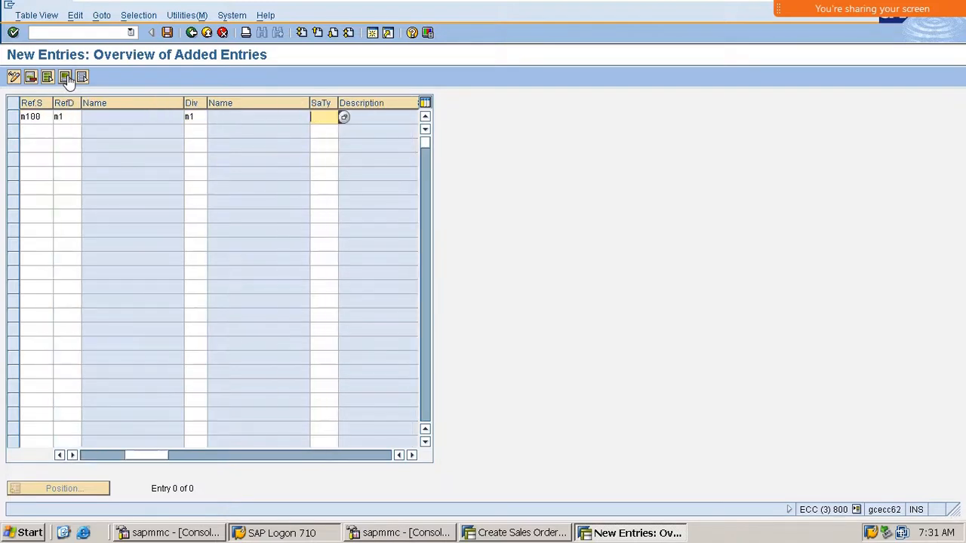
type("or")
key("Return")
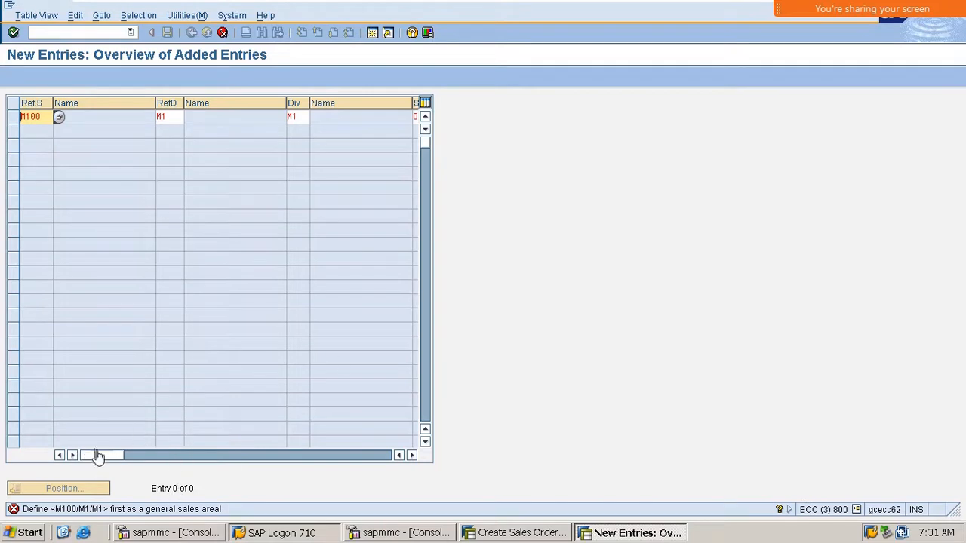
left_click_drag(98, 458, 334, 463)
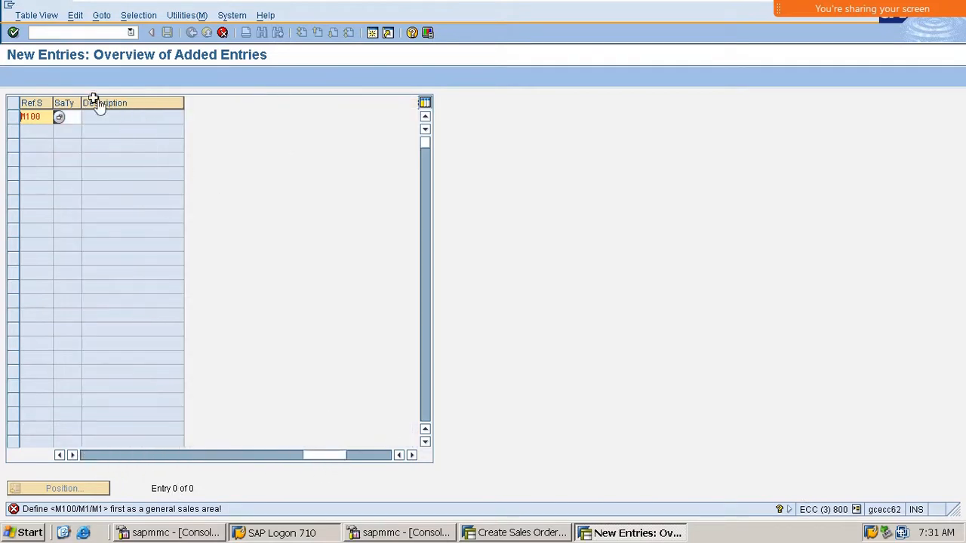
left_click(77, 118)
type("OR")
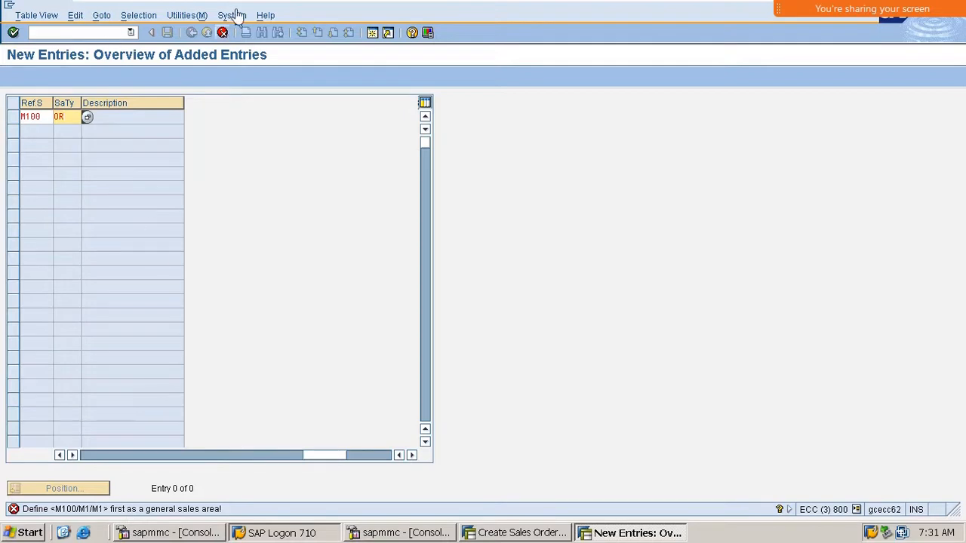
Step: Discard the unsaved order type entry and leave the maintenance view for the SAP start screen
left_click(222, 33)
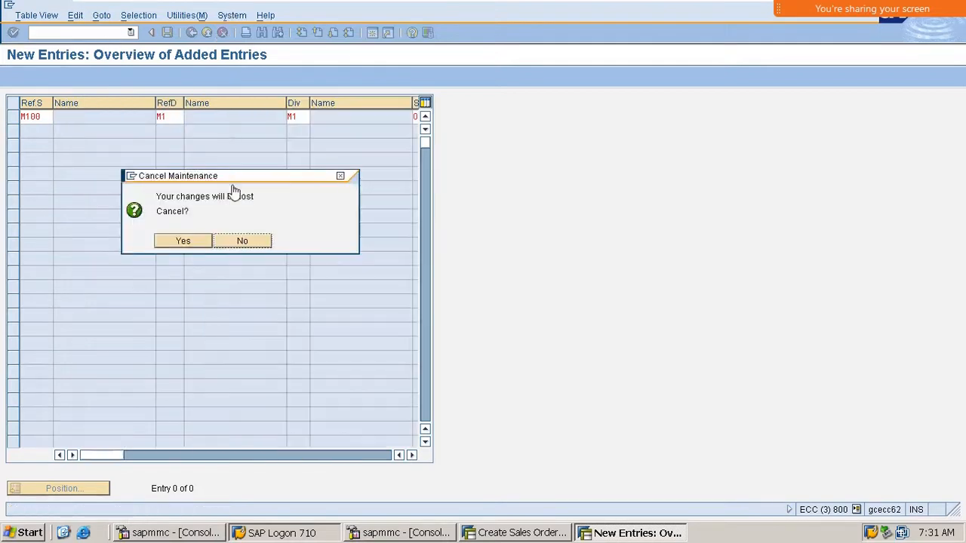
left_click(198, 241)
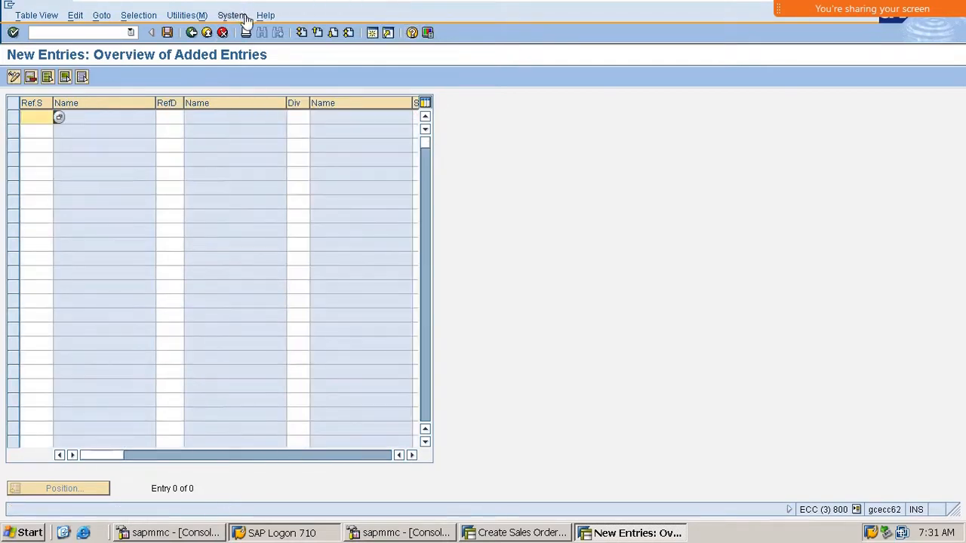
left_click(207, 33)
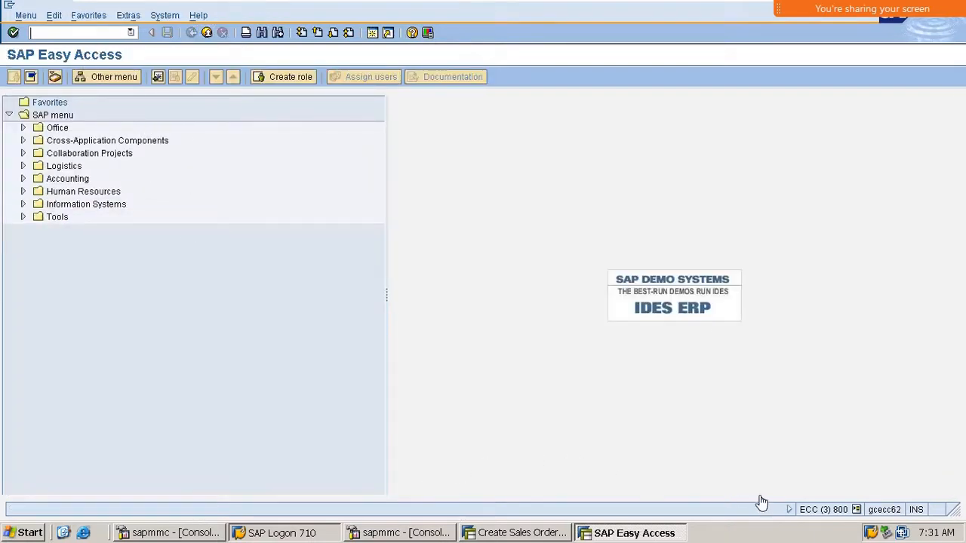
Step: Switch back to the sales order session, set the order type to OR, and open the standard order overview
left_click(510, 533)
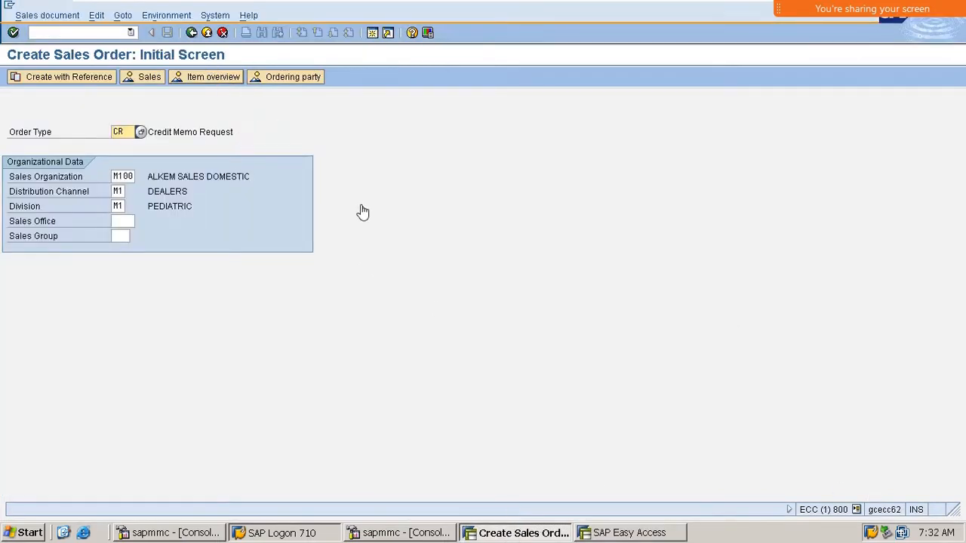
key("BackSpace")
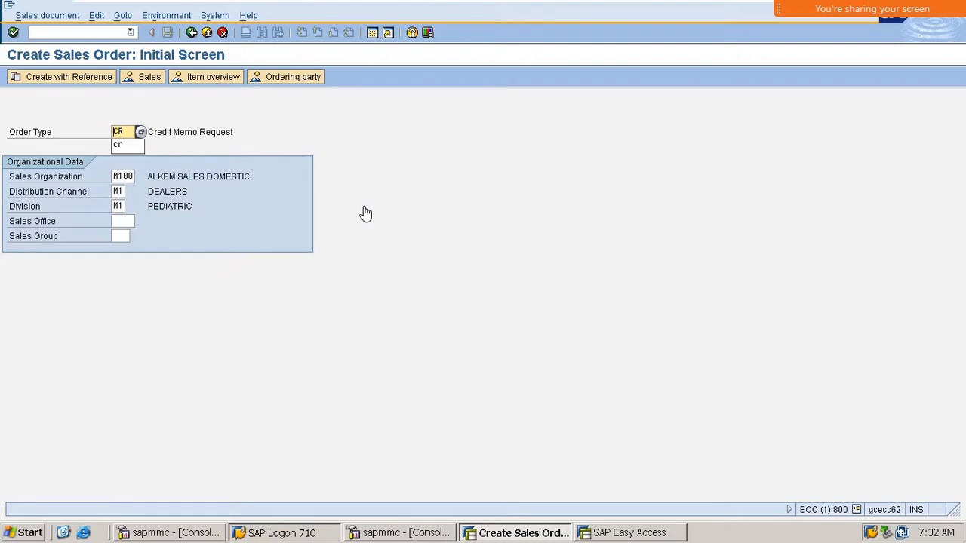
key("BackSpace")
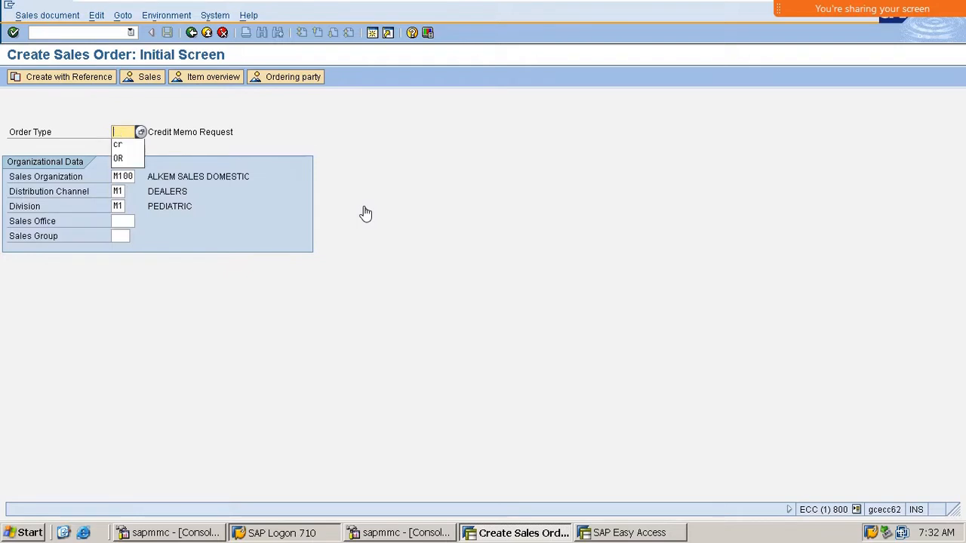
type("OR")
key("Return")
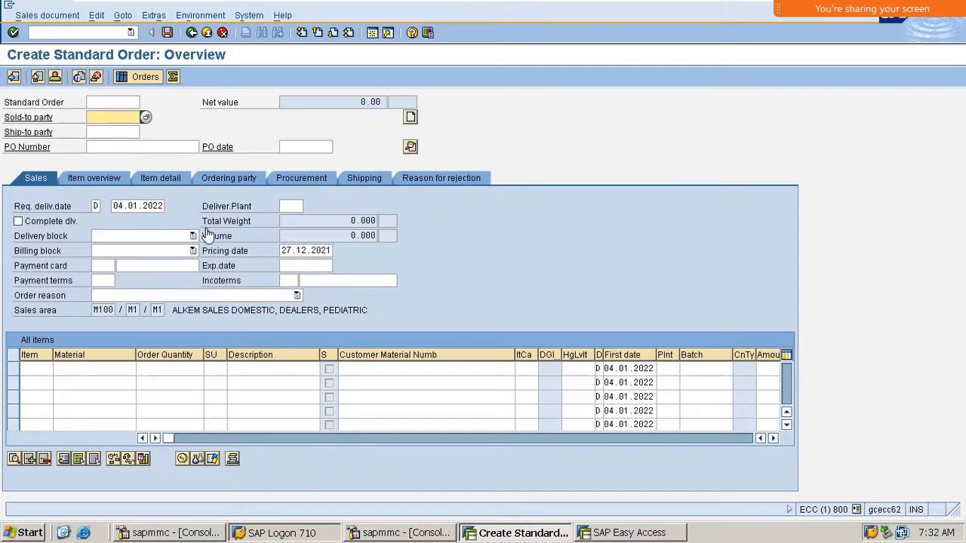
Step: Enter the MEDICO customer's number as the order's sold-to party and select MEDICO as the bill-to party
key("Tab")
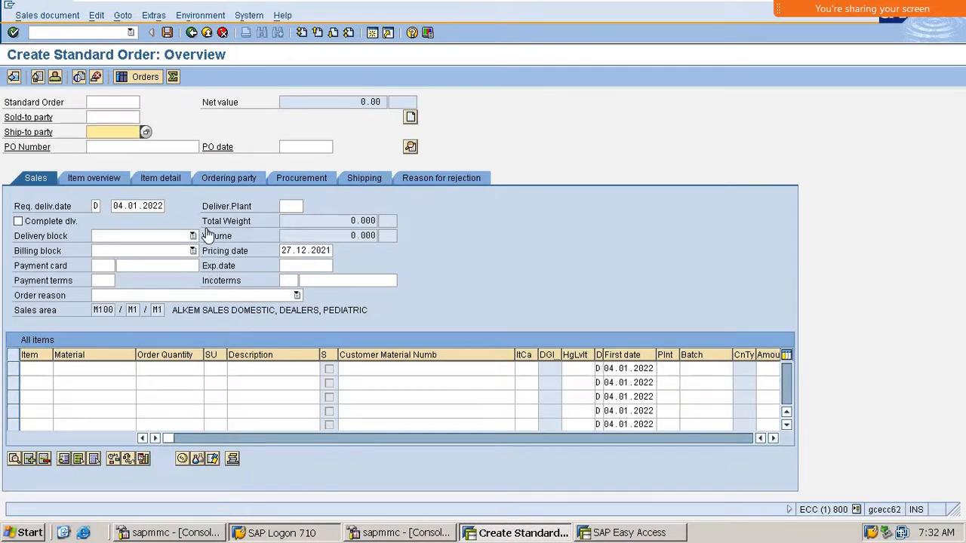
left_click(95, 118)
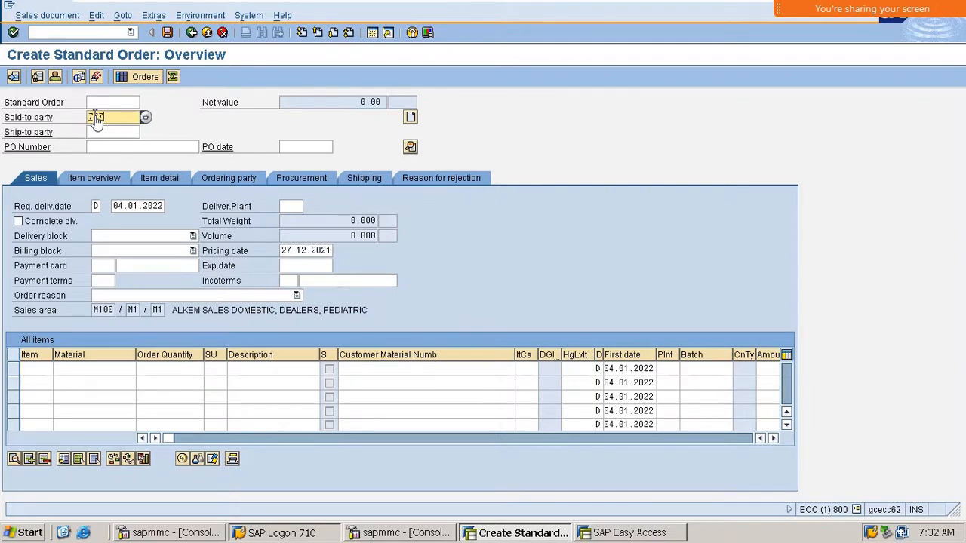
key("Return")
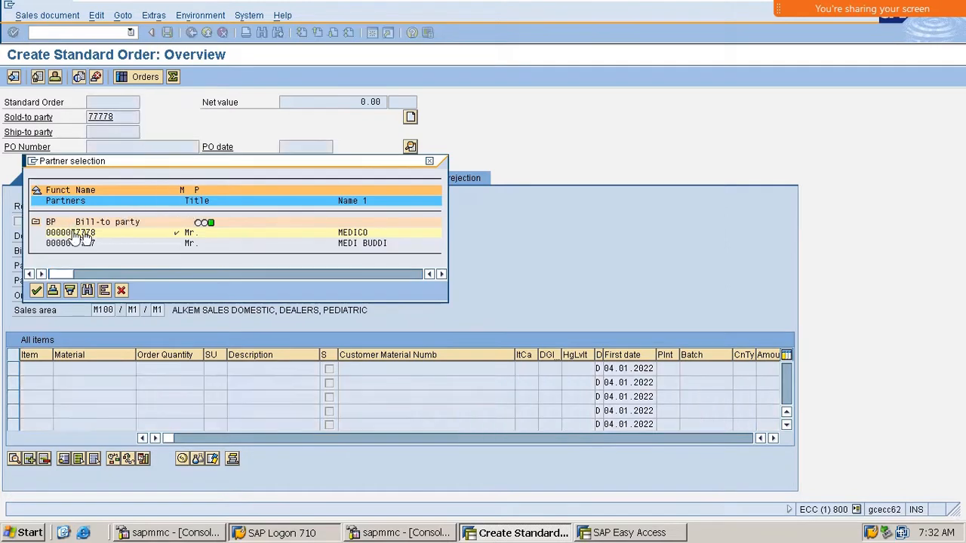
double_click(97, 234)
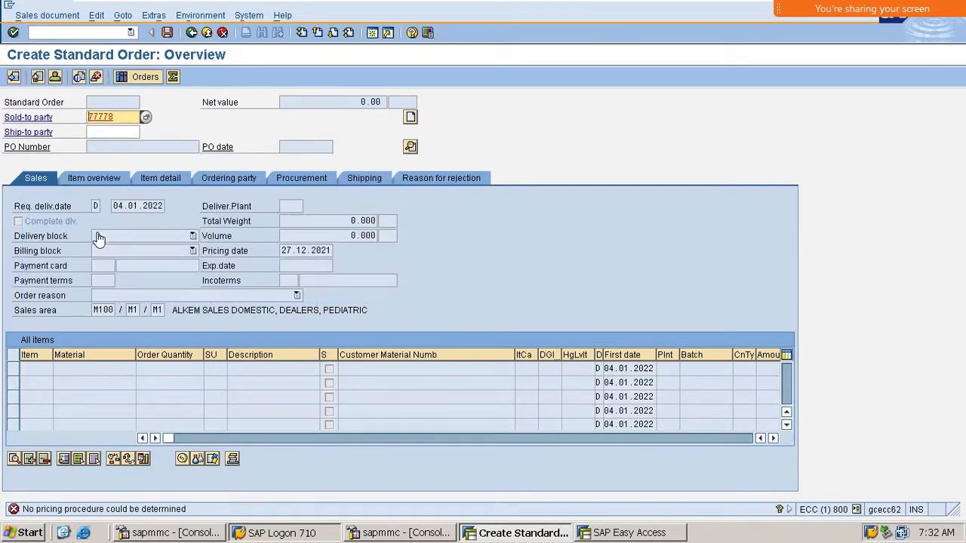
key("Return")
double_click(97, 235)
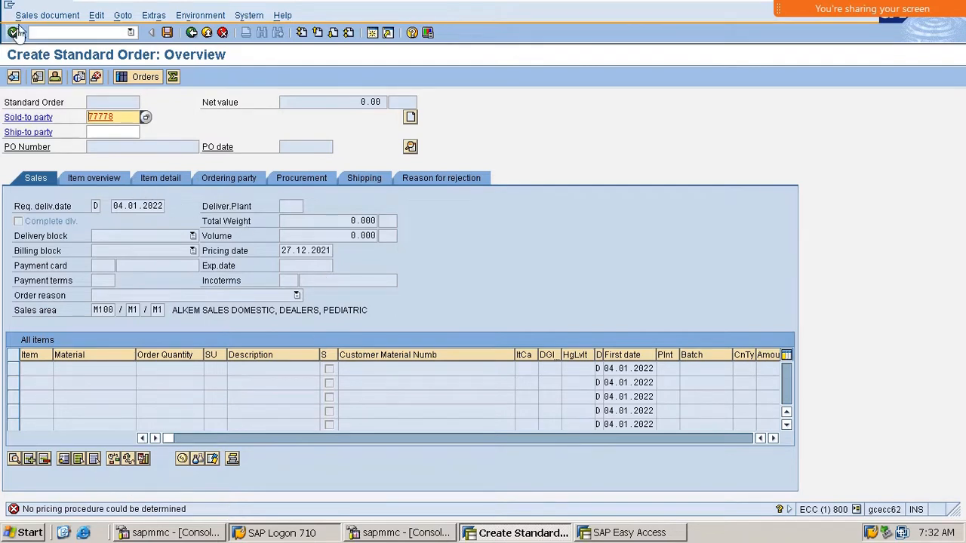
Step: Open the pricing procedure determination view OVKK in a new session and start an entry lookup for sales area M100, M1, M1
left_click(71, 34)
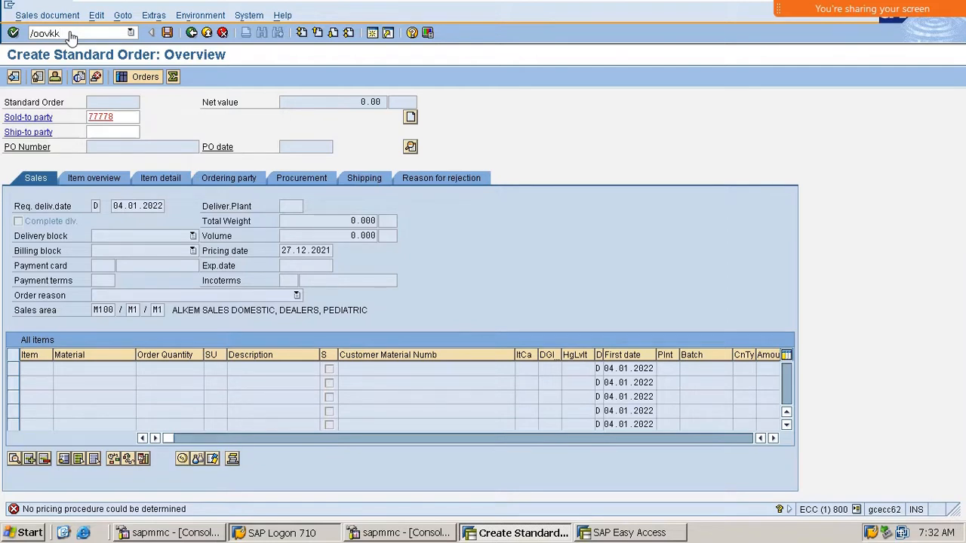
key("Return")
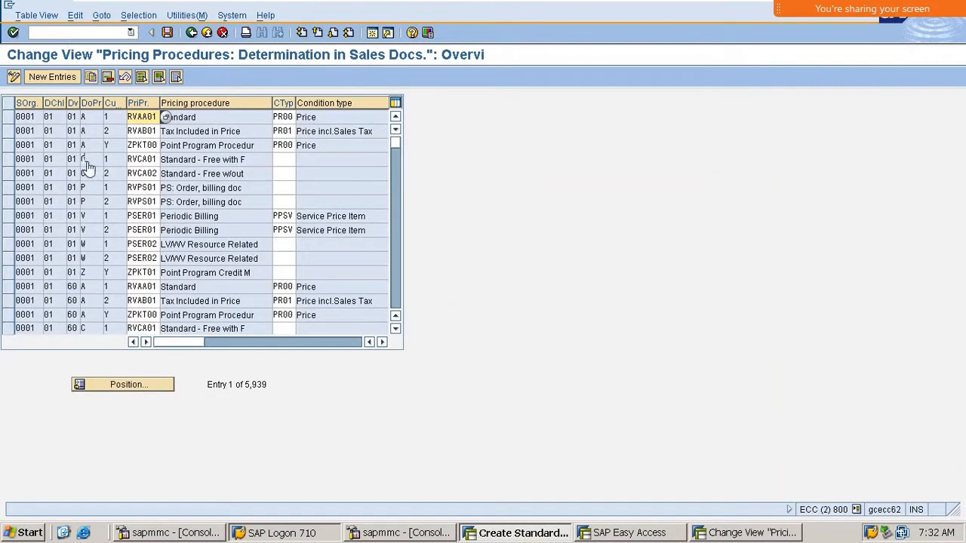
left_click(128, 385)
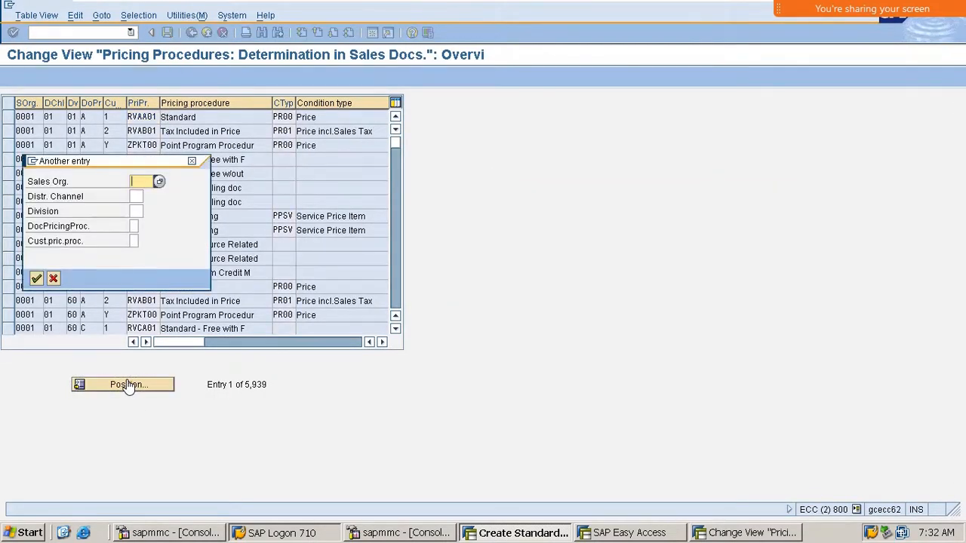
type("m100")
key("Tab")
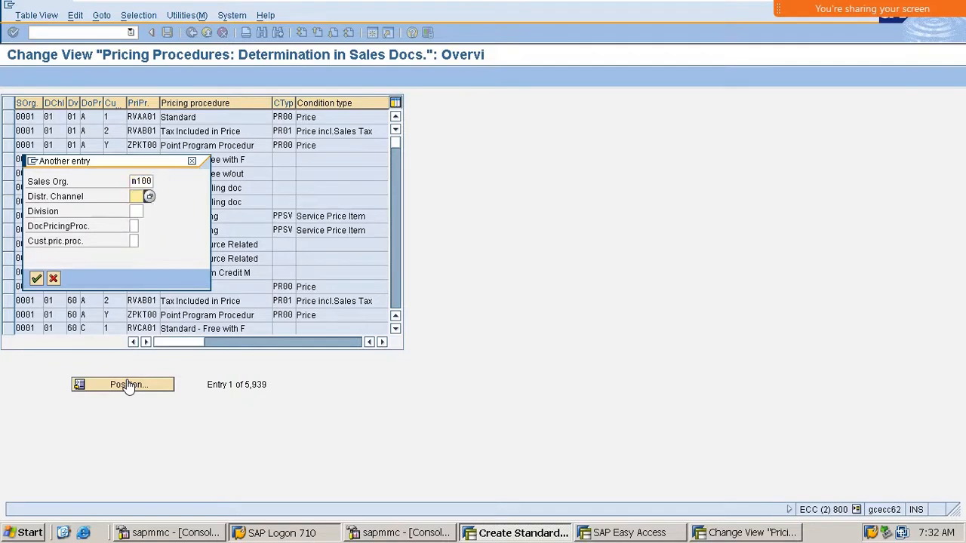
type("m1")
key("Tab")
type("m1")
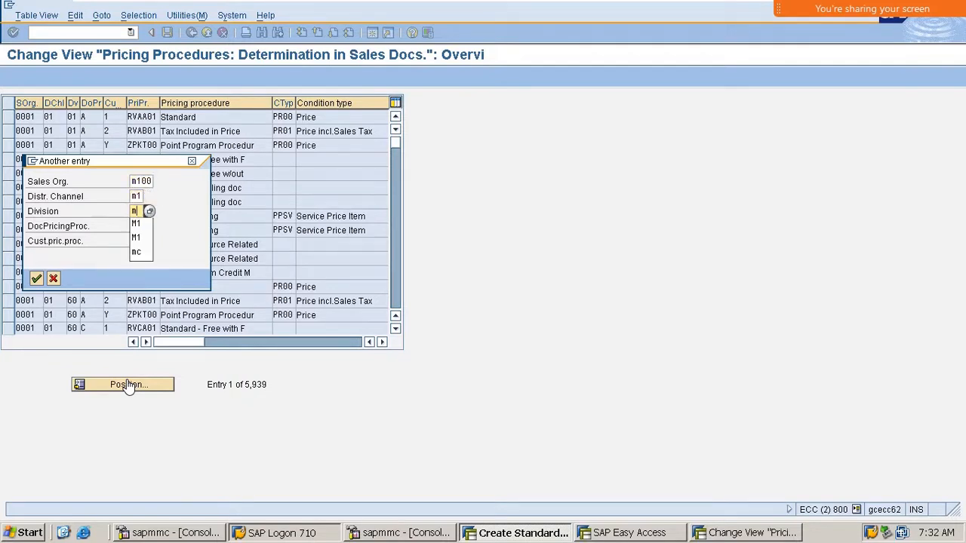
key("Tab")
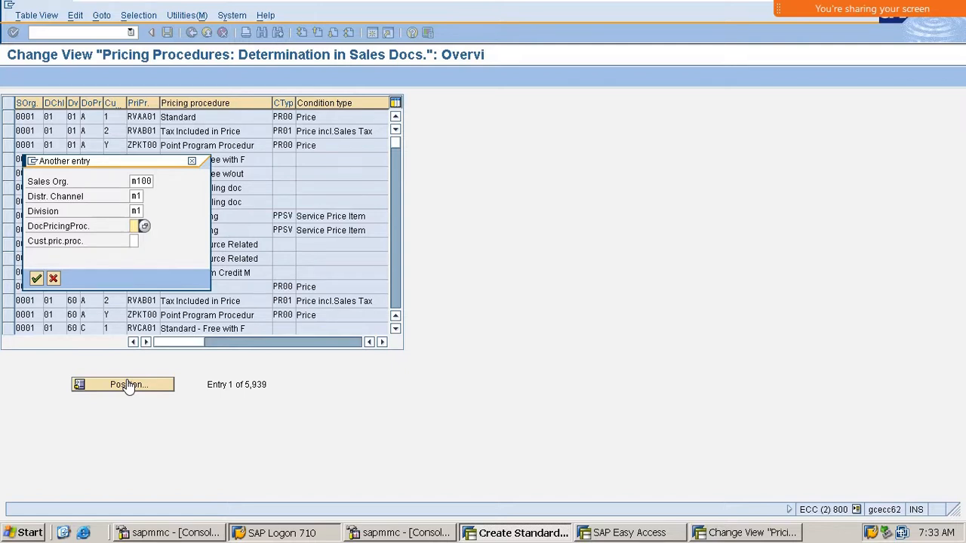
Step: Run the entry lookup with document pricing procedure A and examine the determination entries around that position
type("1")
key("BackSpace")
type("A")
key("Tab")
key("Return")
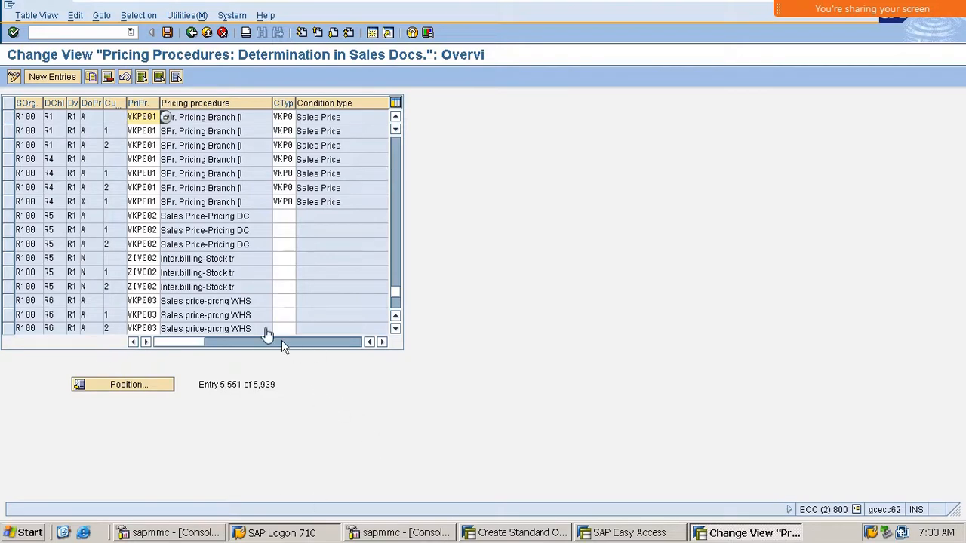
scroll(196, 249, "down", 4)
scroll(196, 249, "down", 7)
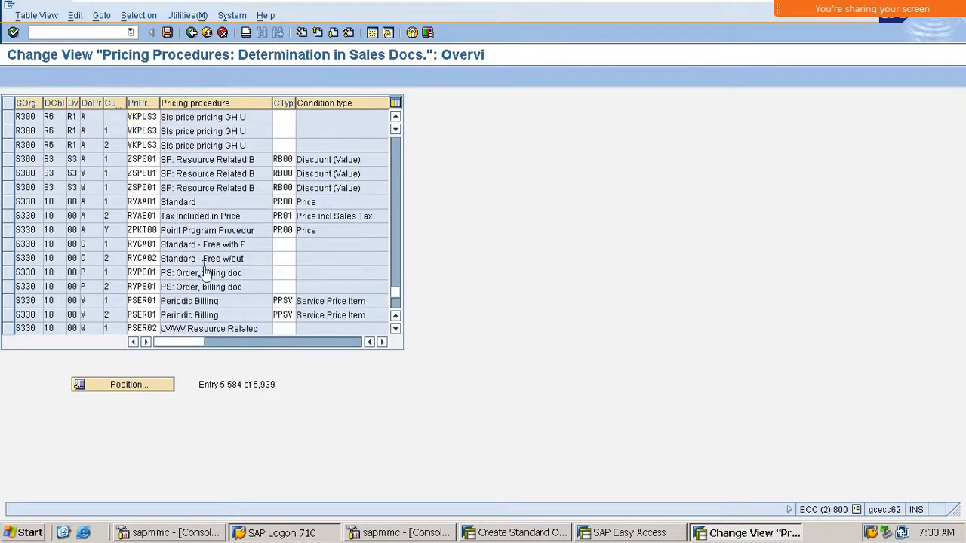
scroll(204, 269, "up", 10)
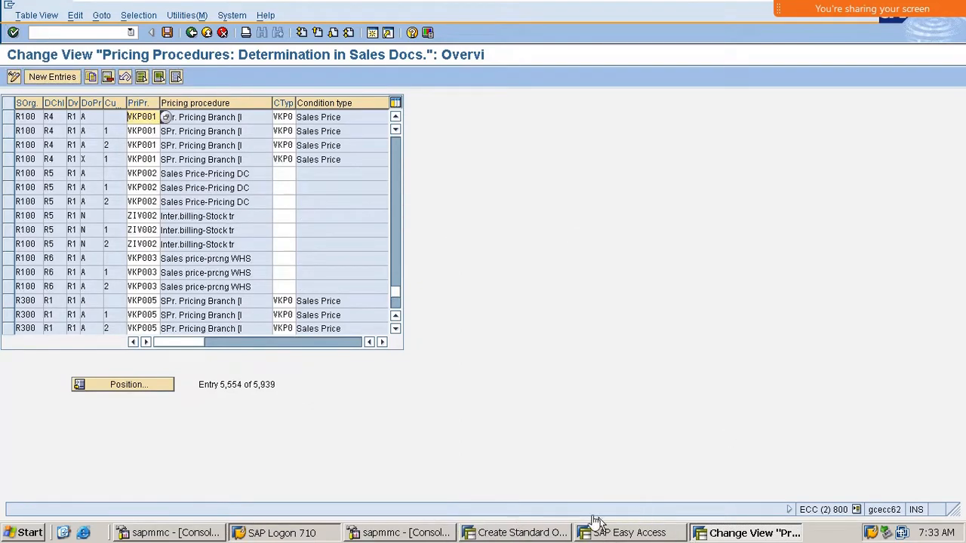
Step: From the sales order session, check the customer pricing procedure in MEDICO's sales area data, leaving the customer record unchanged and closing its session
left_click(549, 534)
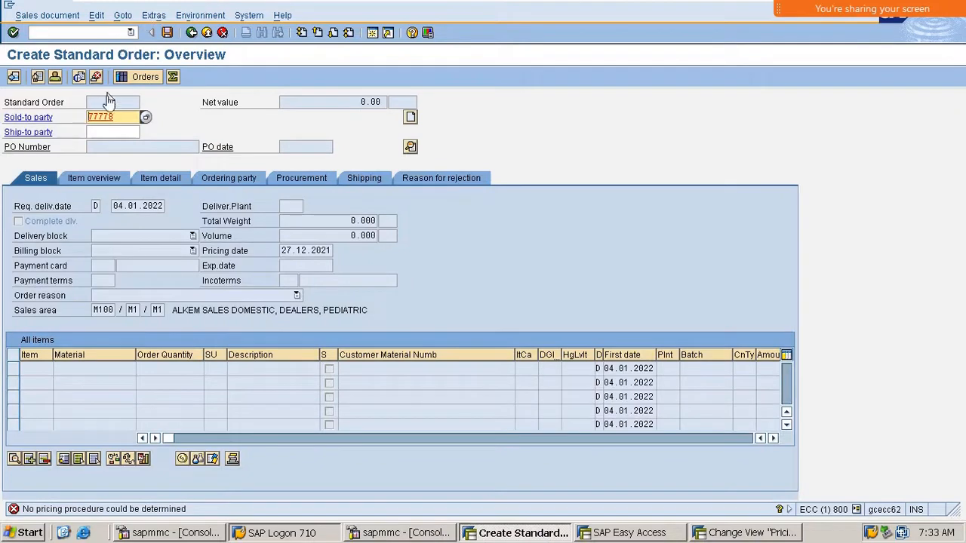
left_click(73, 32)
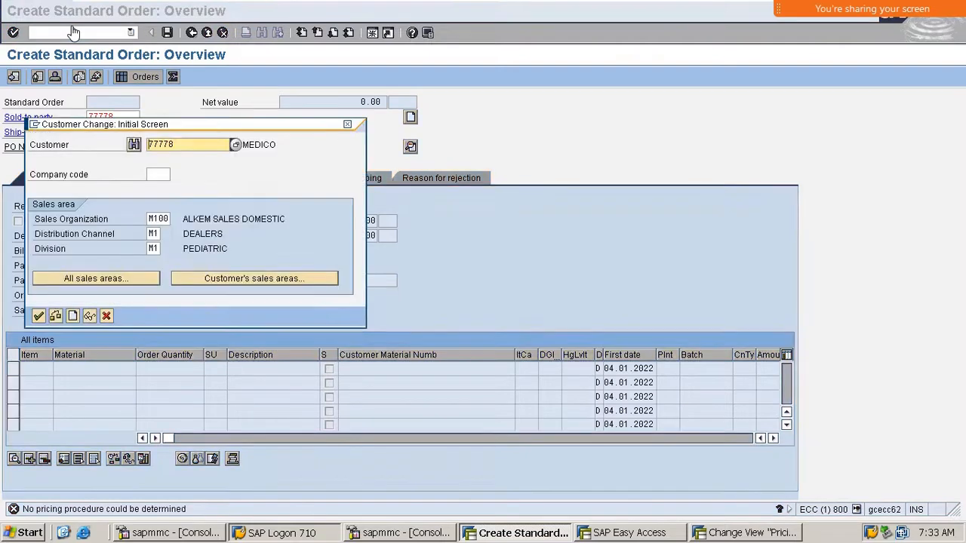
key("Return")
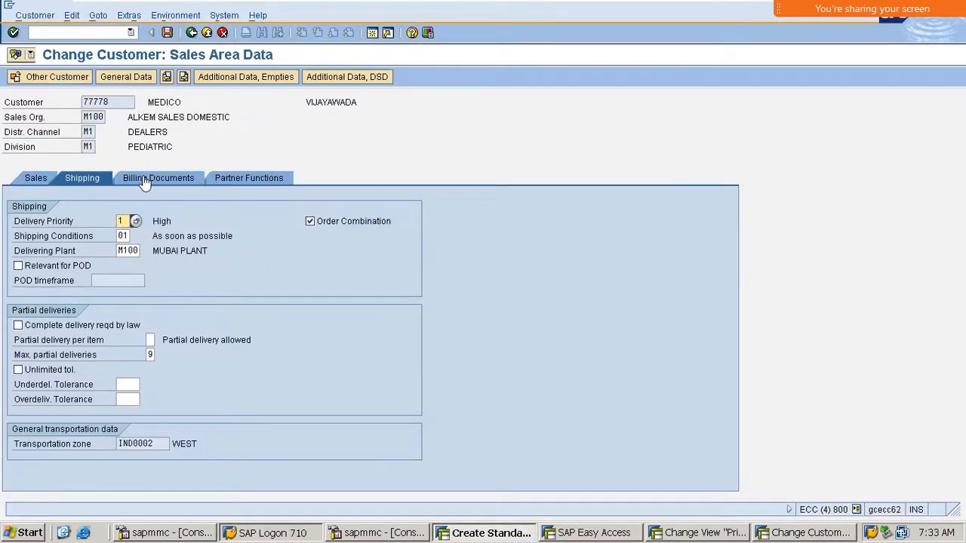
left_click(27, 179)
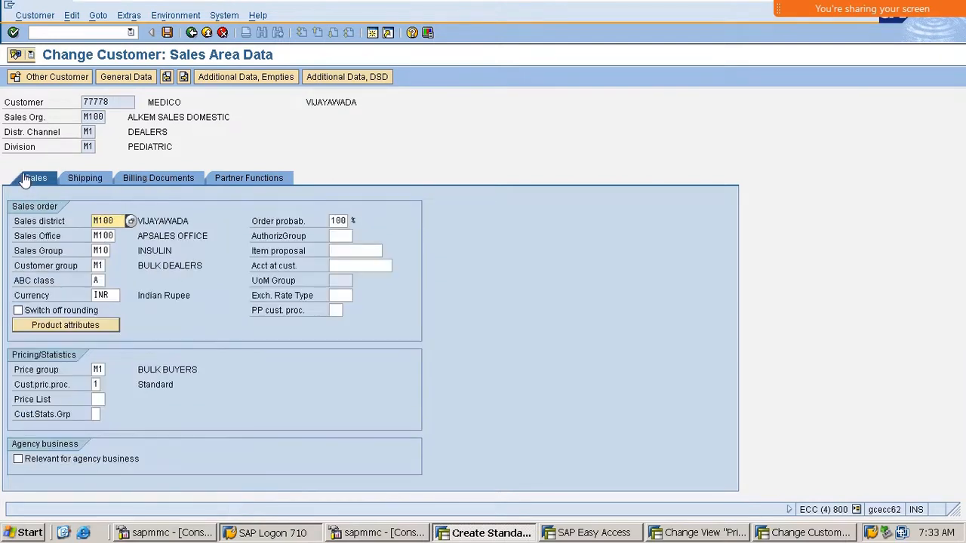
left_click(96, 386)
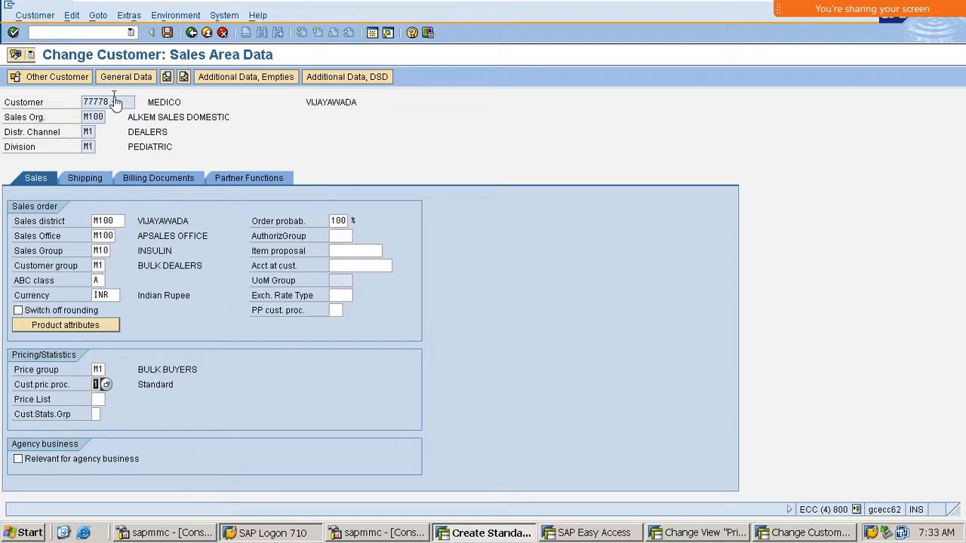
left_click(88, 34)
type("/i")
key("Return")
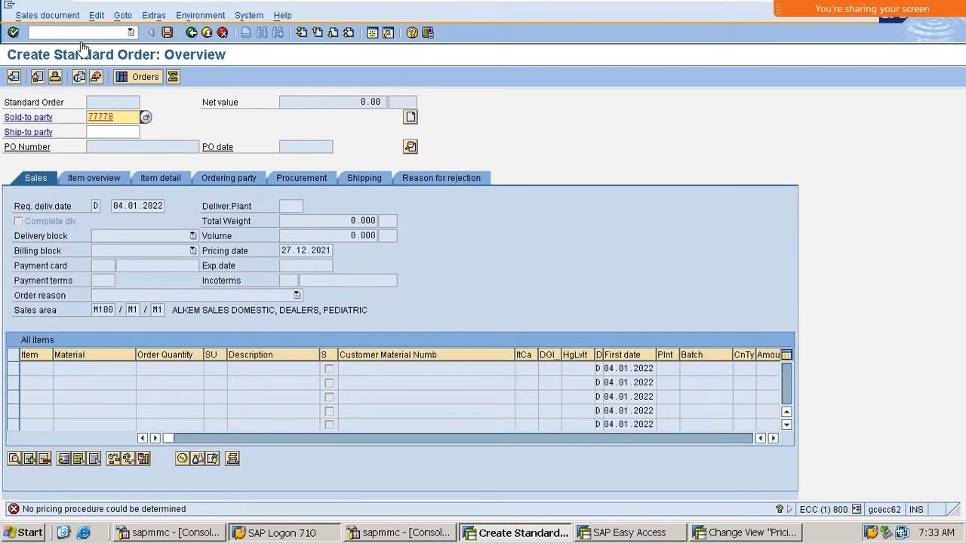
Step: Open sales order type OR in the order type maintenance in a new session, check its document pricing procedure, and save
left_click(83, 33)
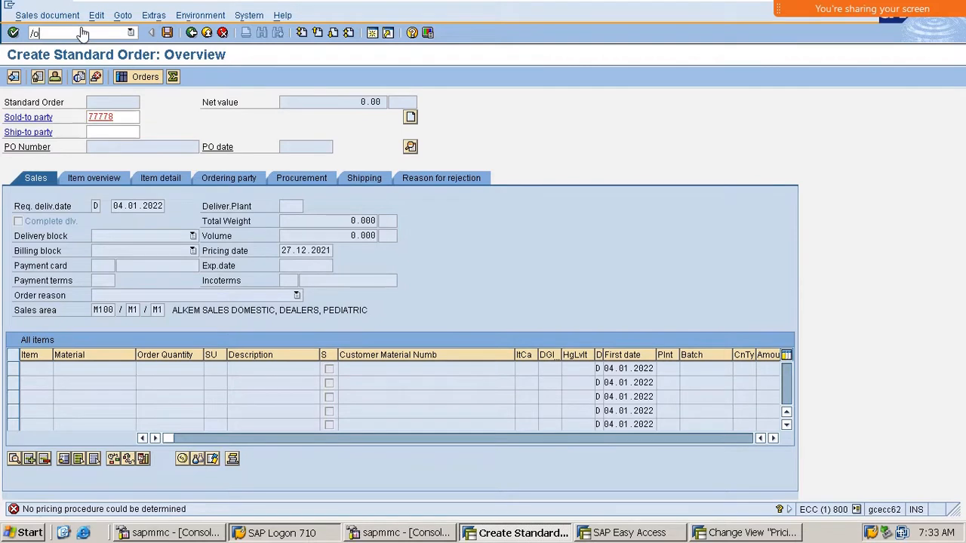
key("Return")
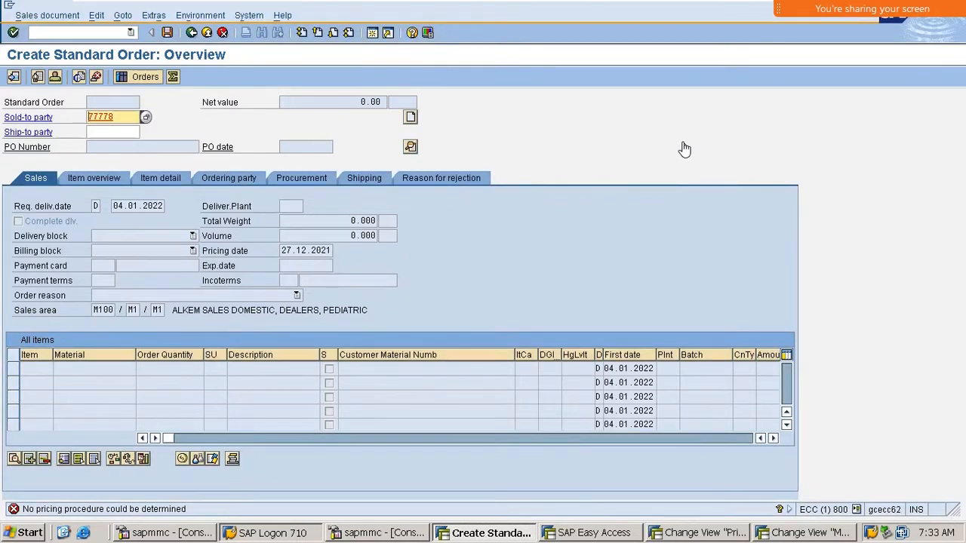
left_click(781, 534)
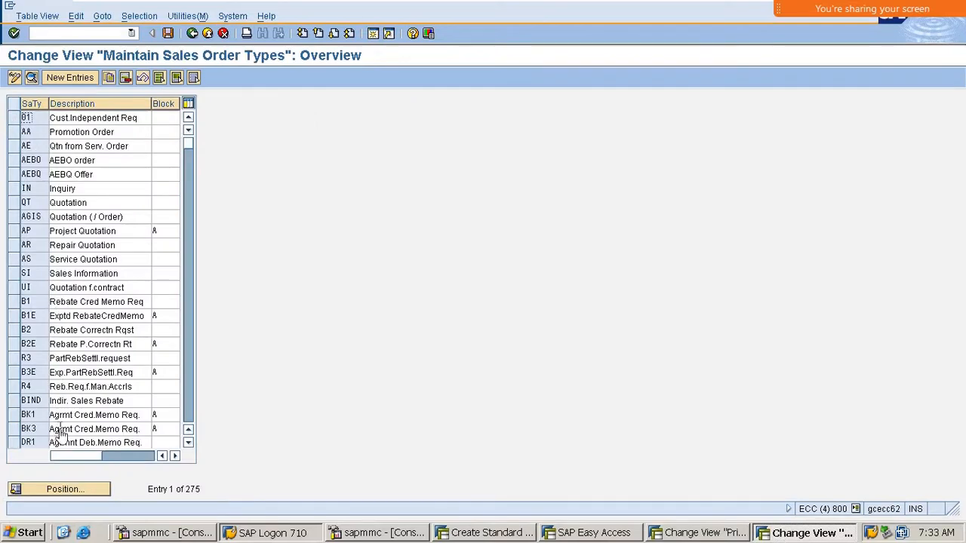
left_click(43, 492)
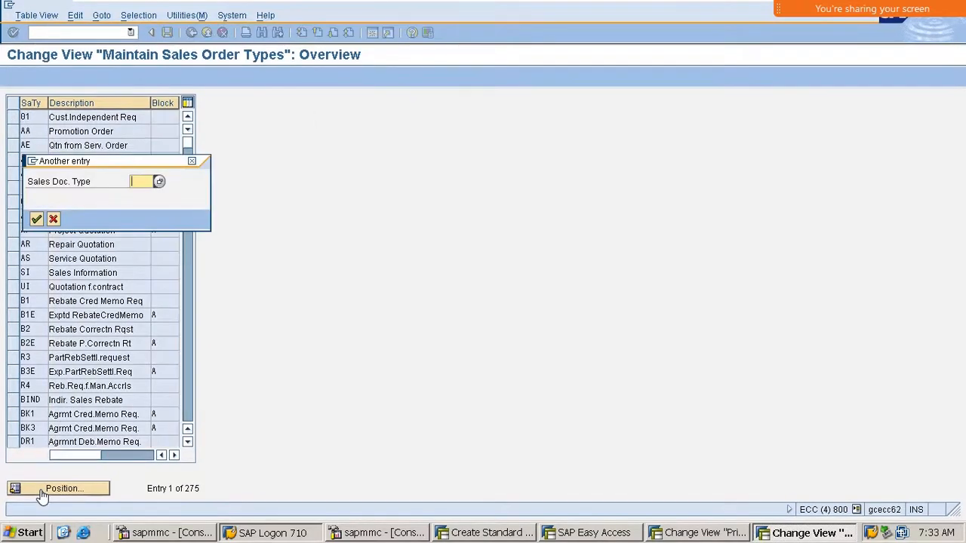
type("or")
key("Return")
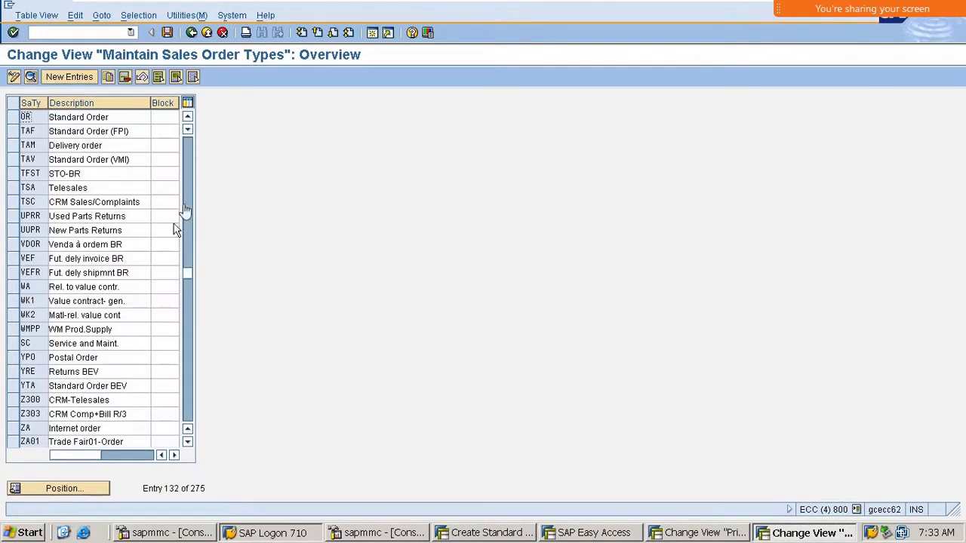
double_click(36, 119)
scroll(366, 209, "down", 3)
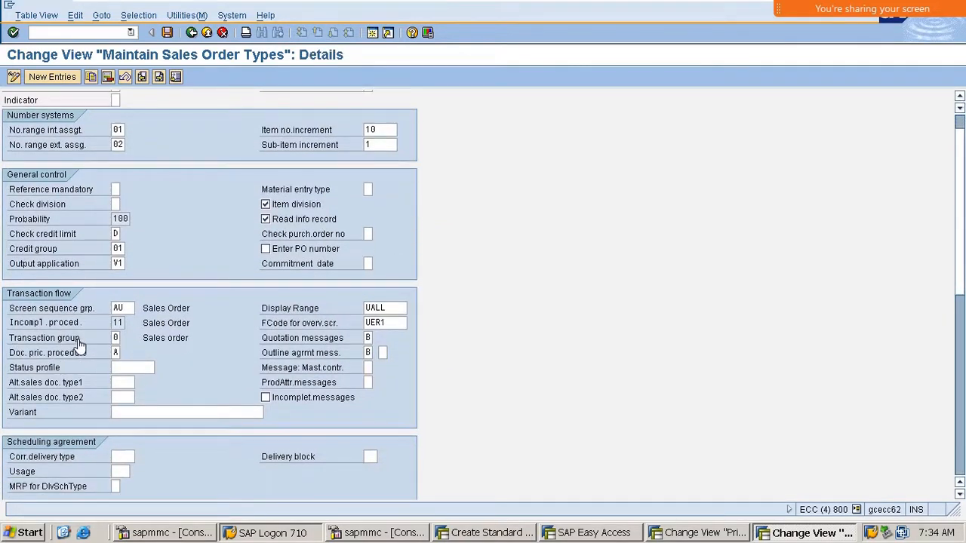
left_click(116, 354)
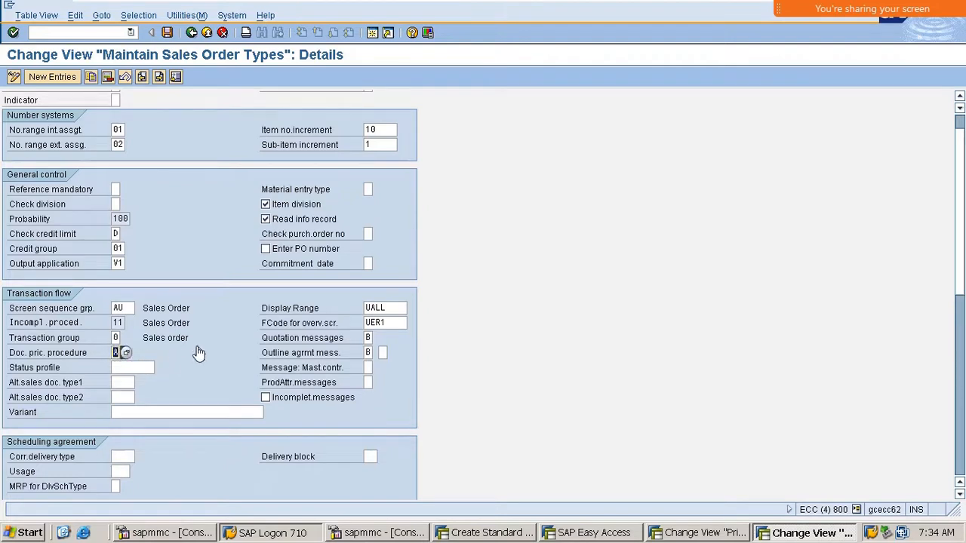
left_click(167, 32)
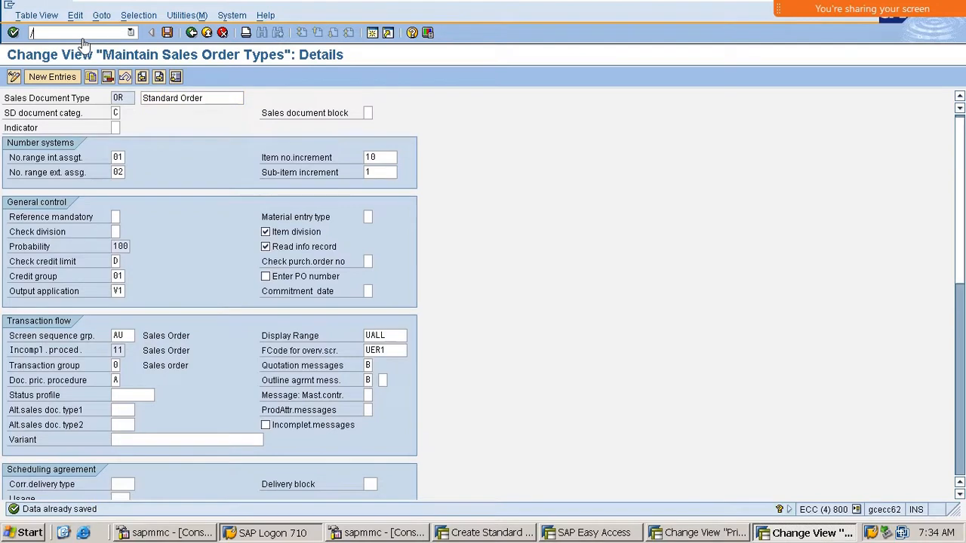
Step: Leave the order type details and open the pricing procedures maintenance with transaction V/08
type("/n")
key("Return")
type("v")
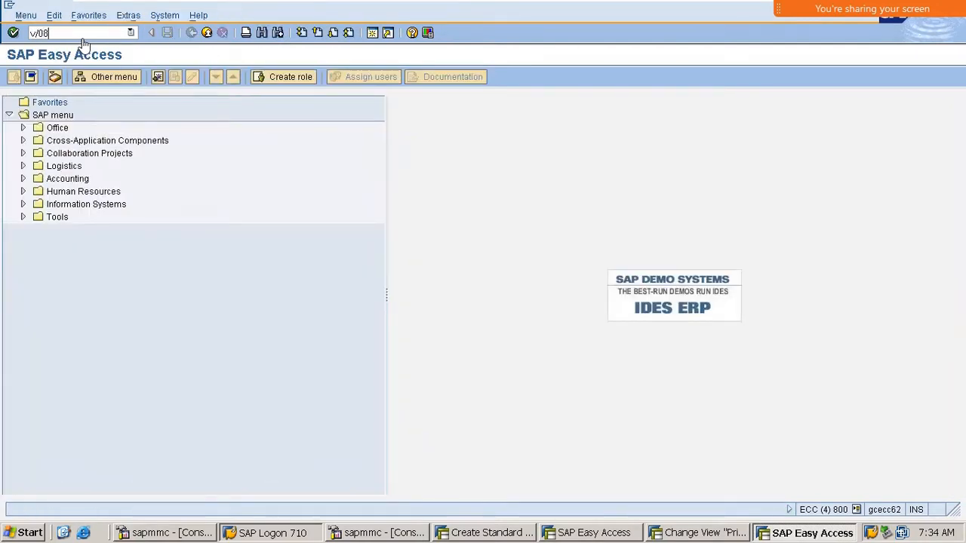
type("/08")
key("Return")
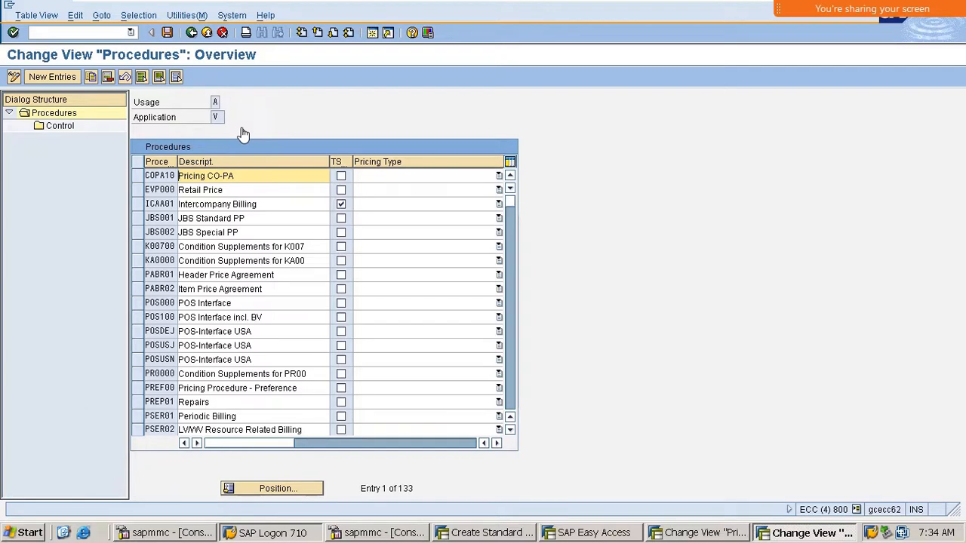
Step: Look through the existing pricing procedures and their descriptions for usage A and application V
scroll(276, 351, "down", 4)
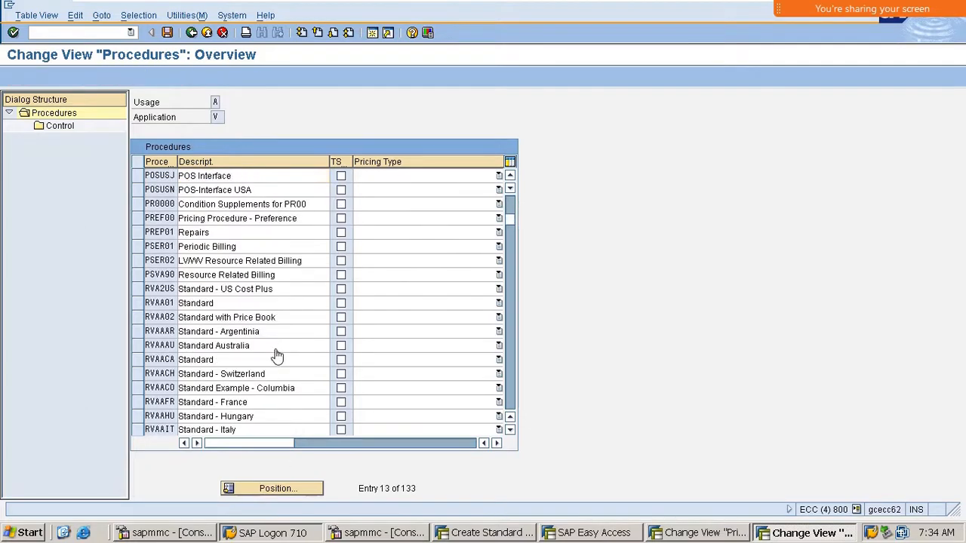
scroll(276, 354, "up", 4)
scroll(276, 353, "down", 9)
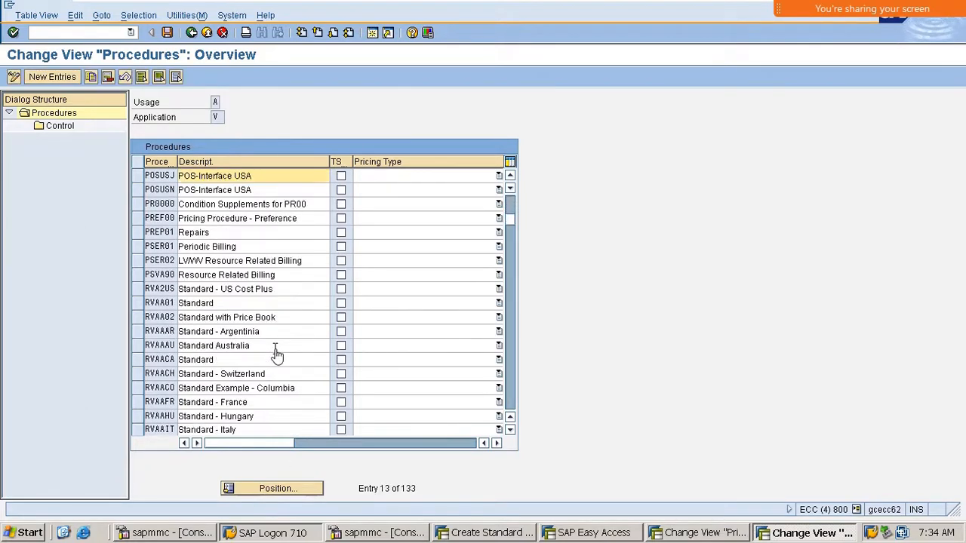
scroll(276, 353, "down", 12)
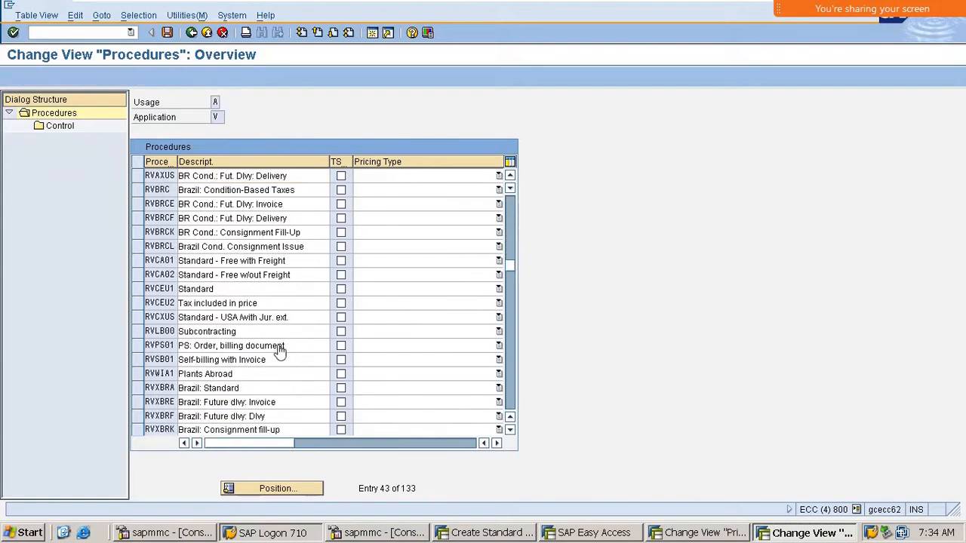
scroll(288, 339, "down", 5)
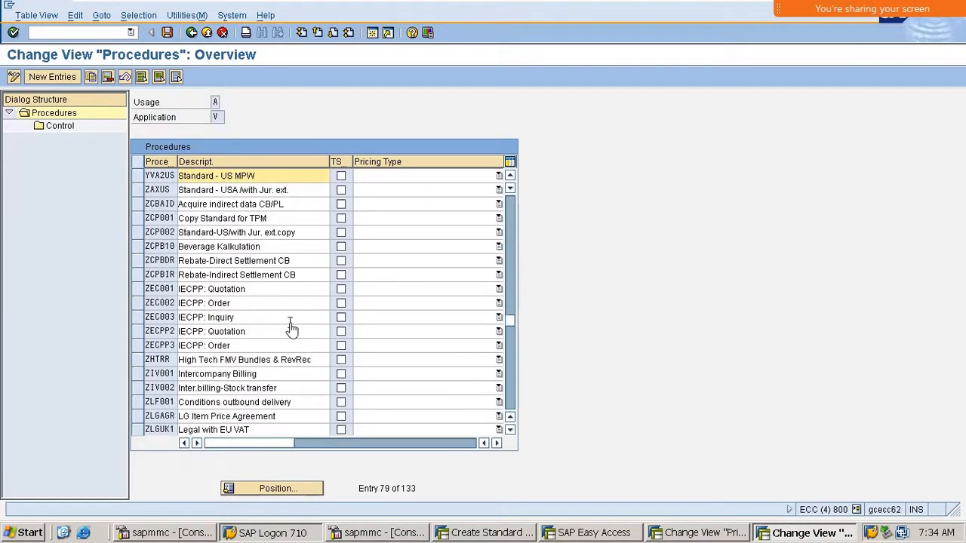
scroll(294, 320, "up", 9)
scroll(295, 317, "up", 14)
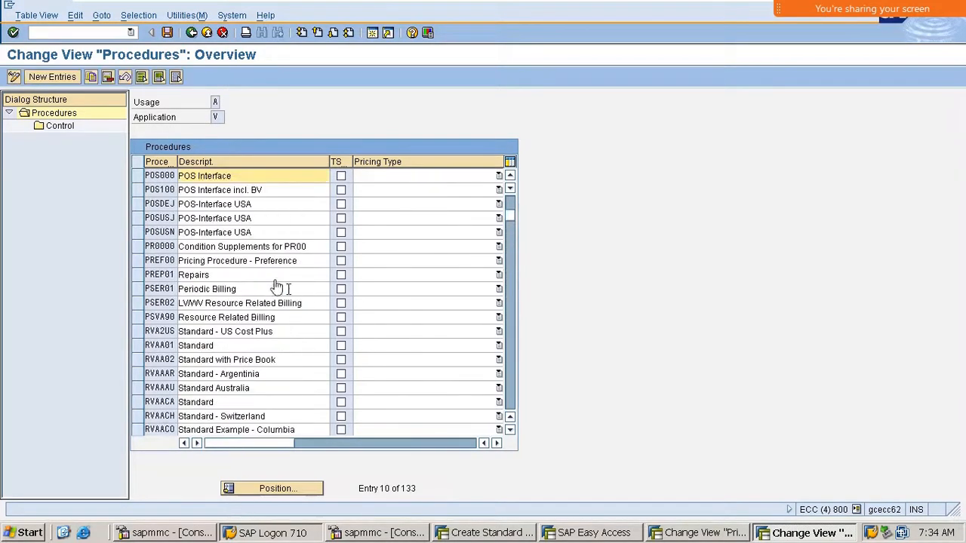
Step: Add a new pricing procedure M10000 with the description ALKEMPRICINGPROCEDURE
left_click(53, 77)
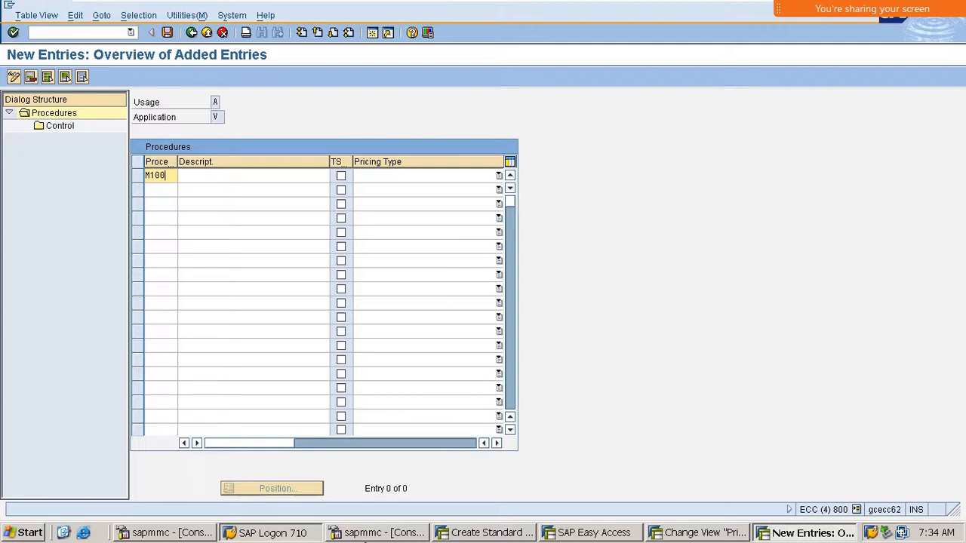
key("Tab")
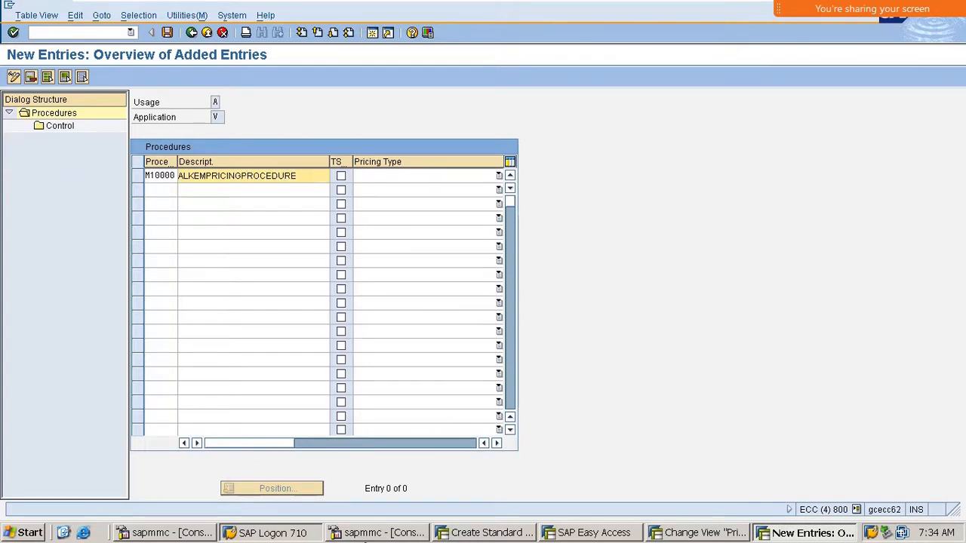
key("Return")
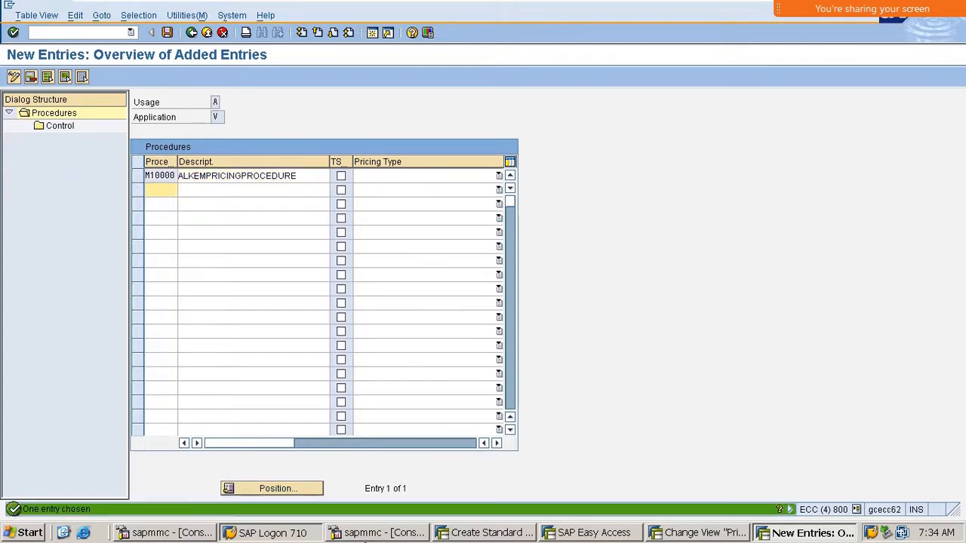
Step: Add step 10 with condition type PR00 to the control data of procedure M10000, save under request ECCK900002, and leave the maintenance
left_click(138, 177)
left_click(58, 127)
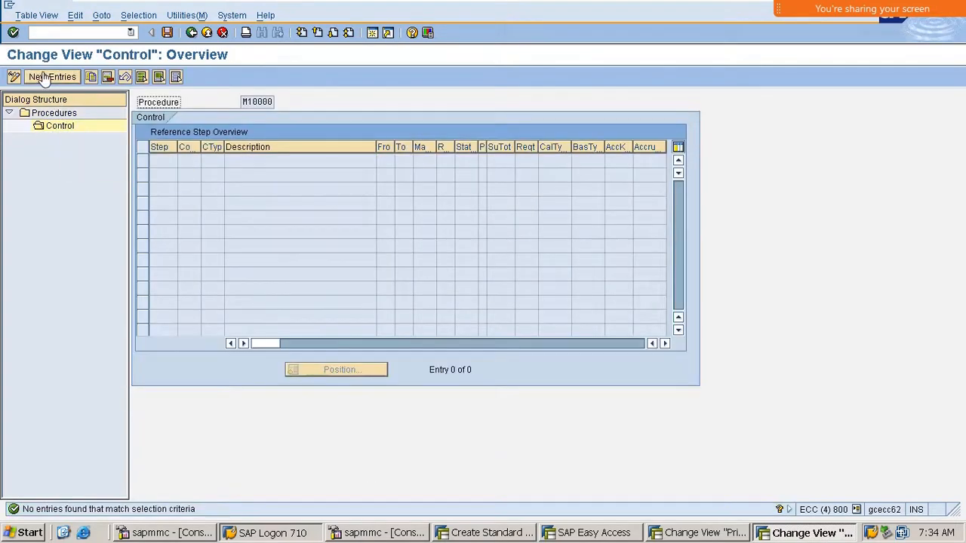
left_click(50, 78)
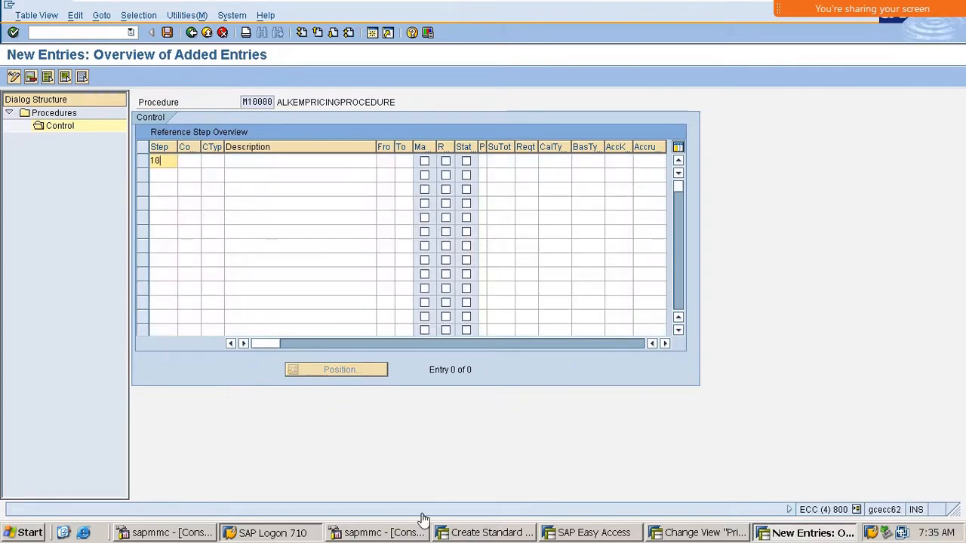
key("Tab")
key("Tab")
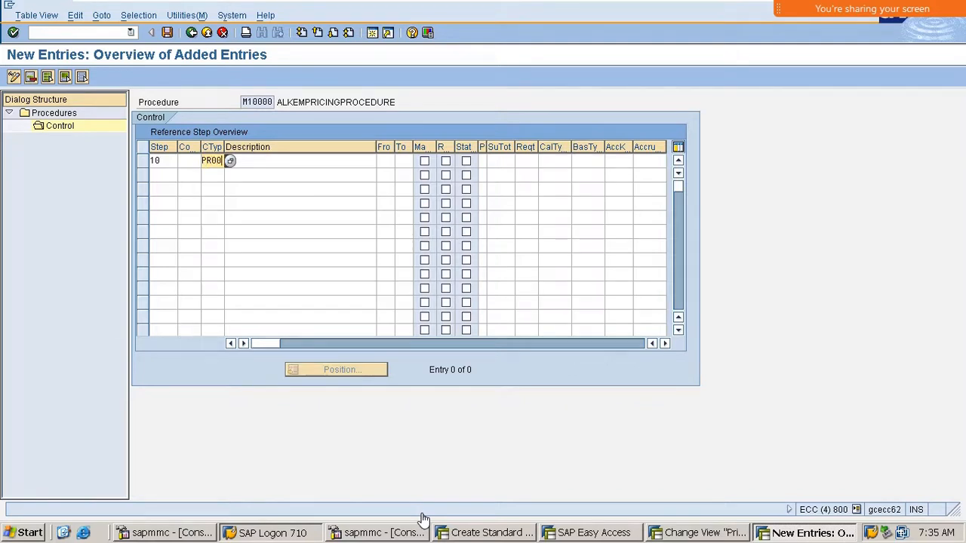
key("Return")
key("ctrl+s")
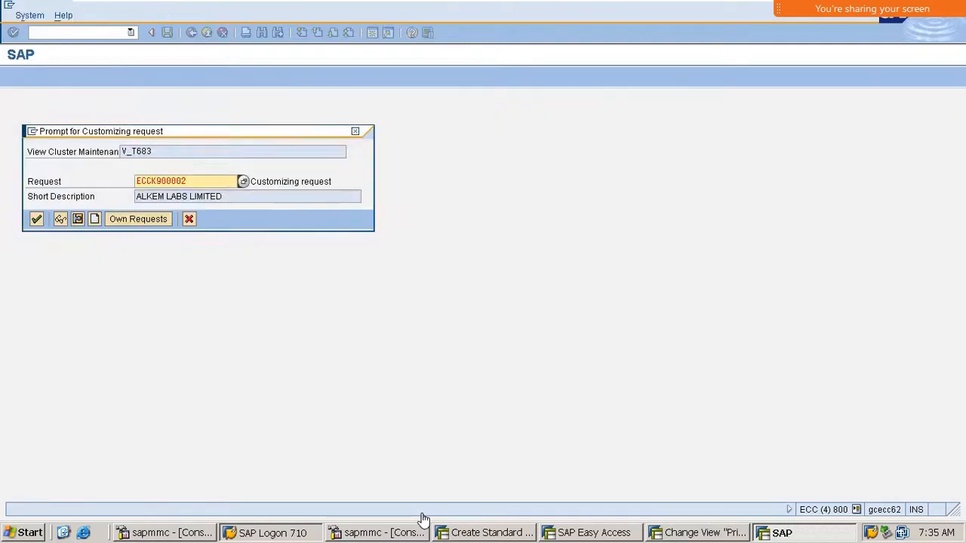
key("Return")
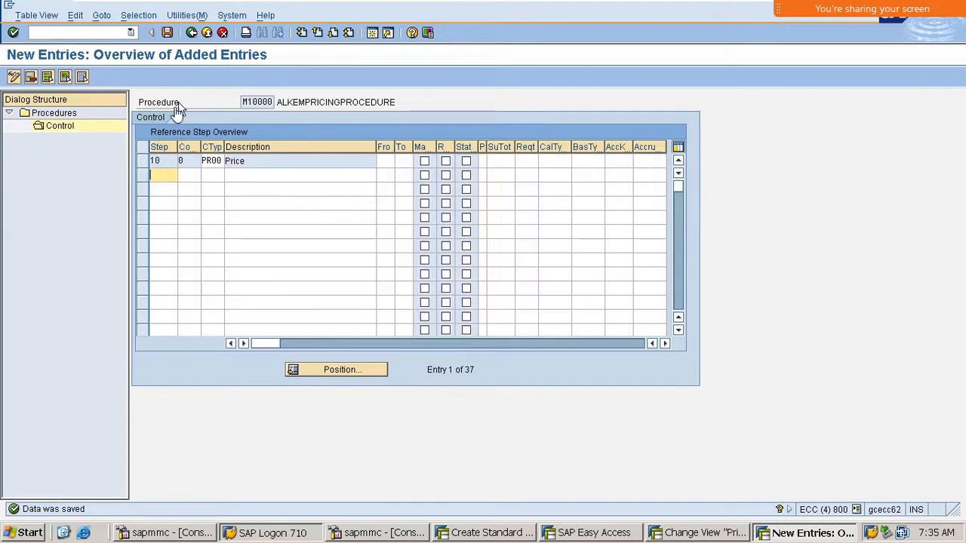
left_click(167, 33)
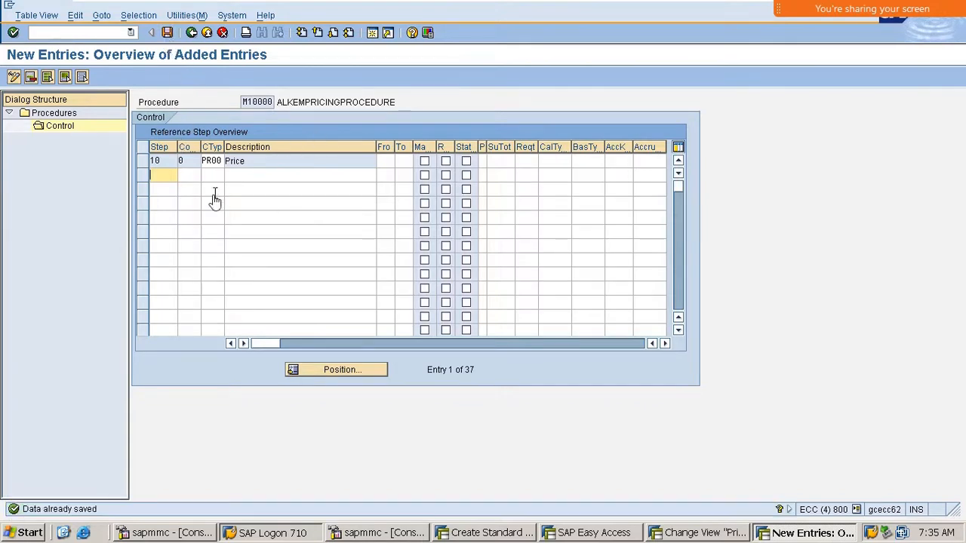
left_click(207, 32)
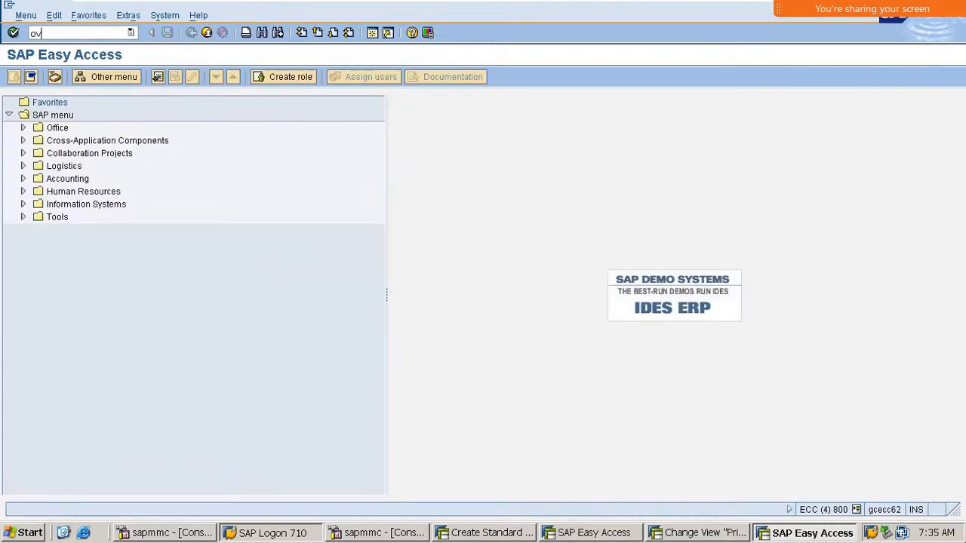
Step: Try to open the pricing procedure determination in this session, decline displaying the locked data, and close the session
key("Return")
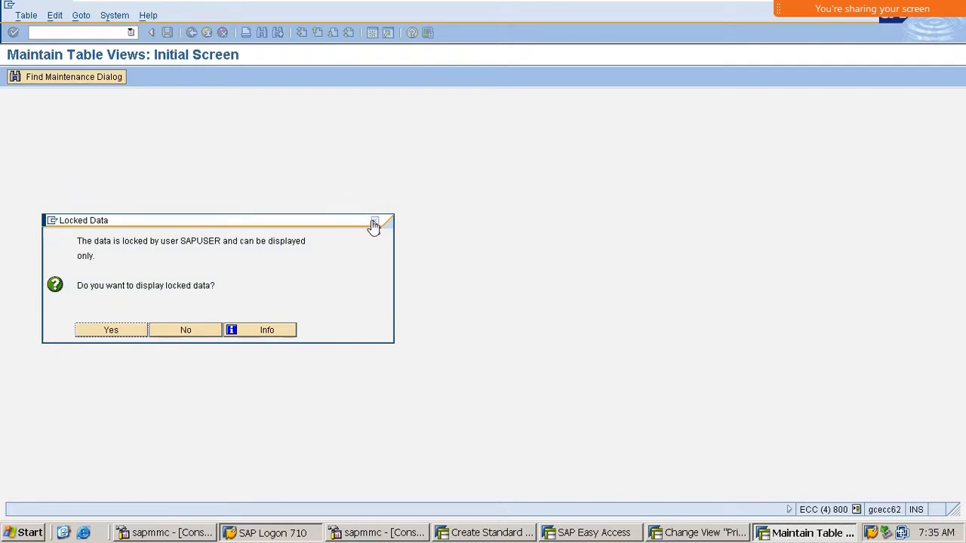
left_click(180, 333)
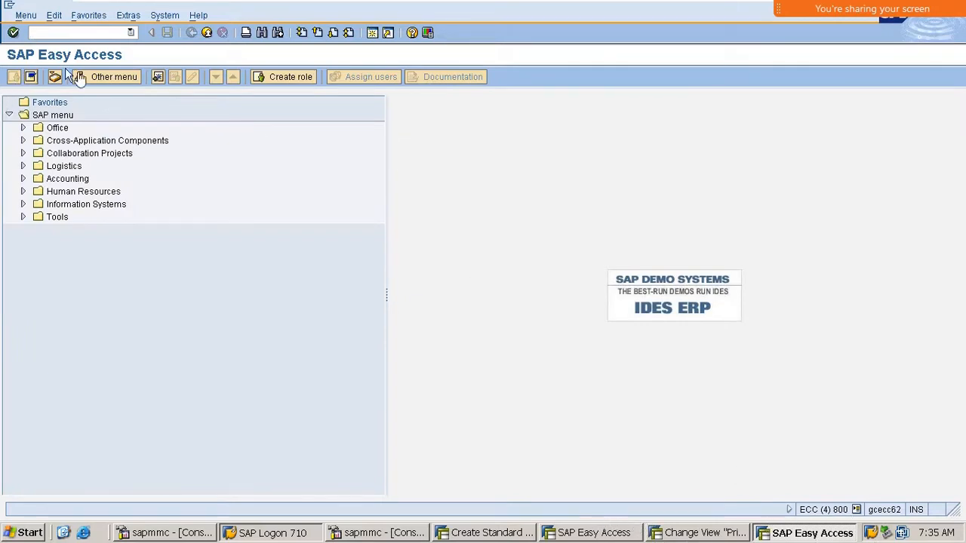
type("/i")
key("Return")
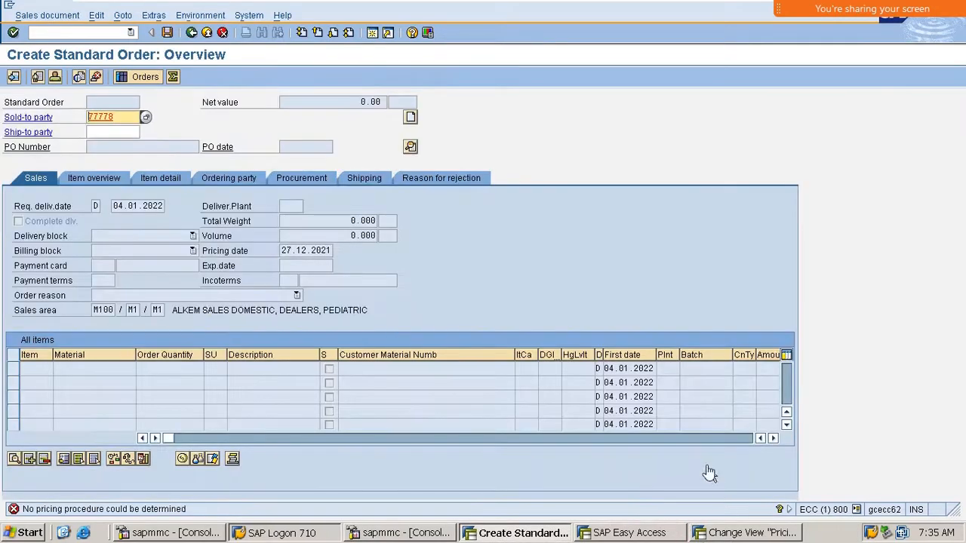
Step: In the pricing determination session, add an entry for M100/M1/M1 with document procedure A, customer procedure 1 and pricing procedure M10000
left_click(774, 536)
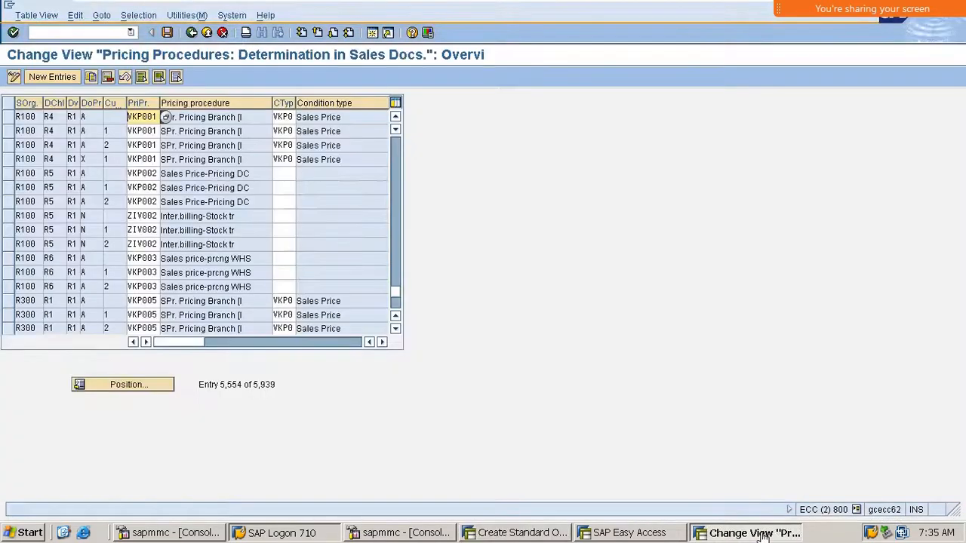
left_click(41, 79)
type("m100")
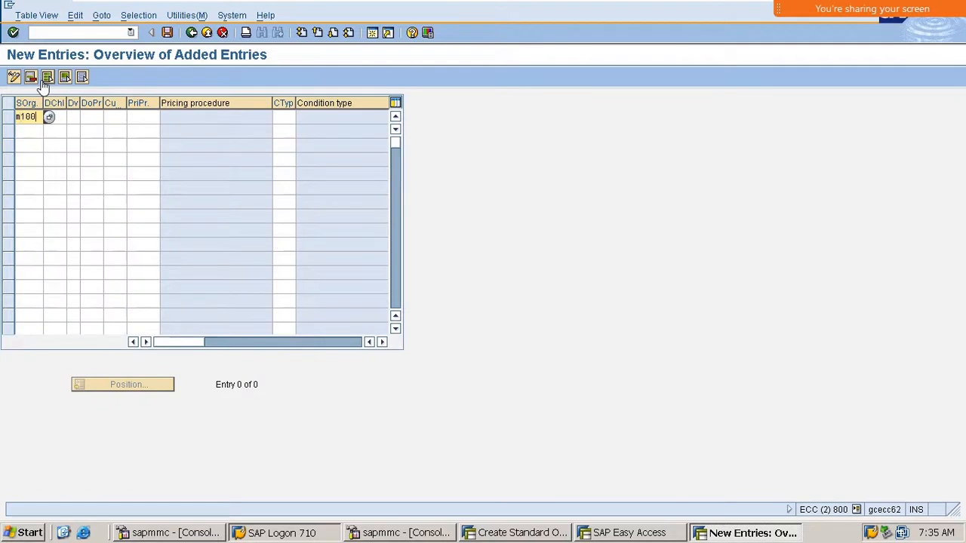
key("Tab")
type("m1")
key("Tab")
type("m1")
key("Tab")
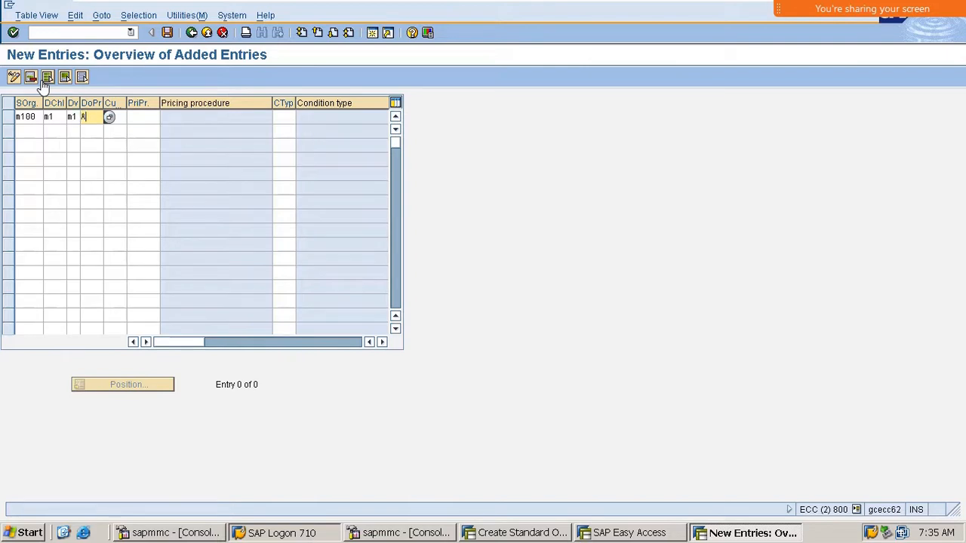
key("Tab")
key("Tab")
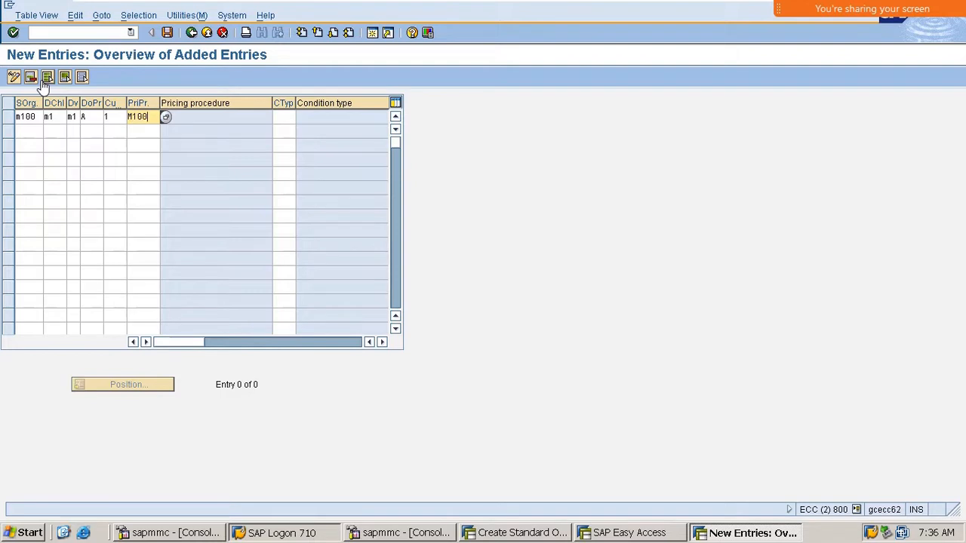
key("Return")
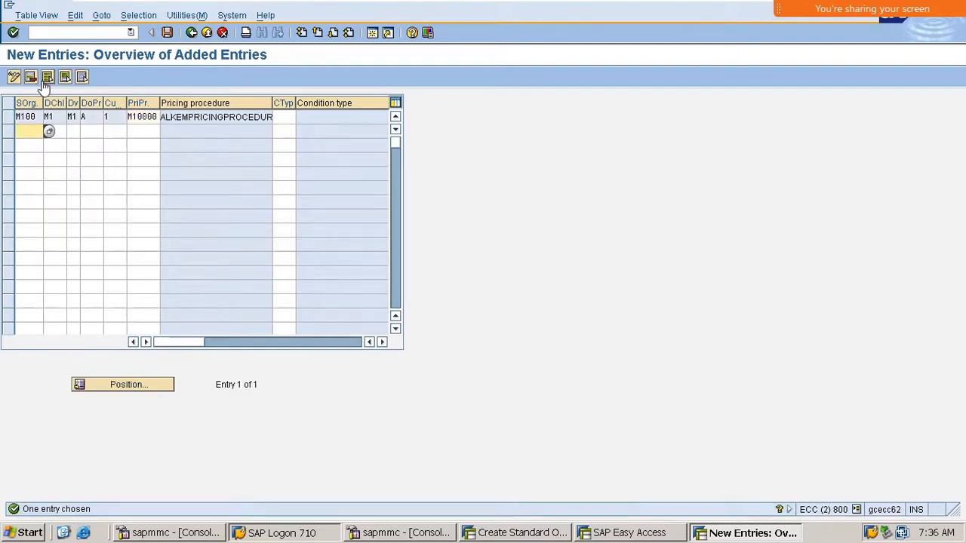
Step: Check the customer pricing procedure of the new determination entry and save it under customizing request ECCK900002
left_click(111, 118)
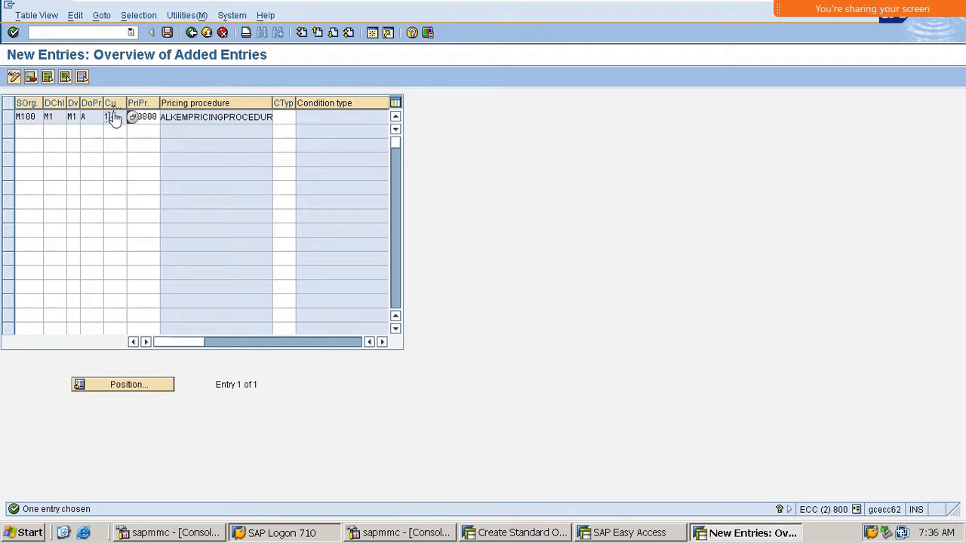
left_click(141, 159)
left_click(154, 101)
left_click(167, 34)
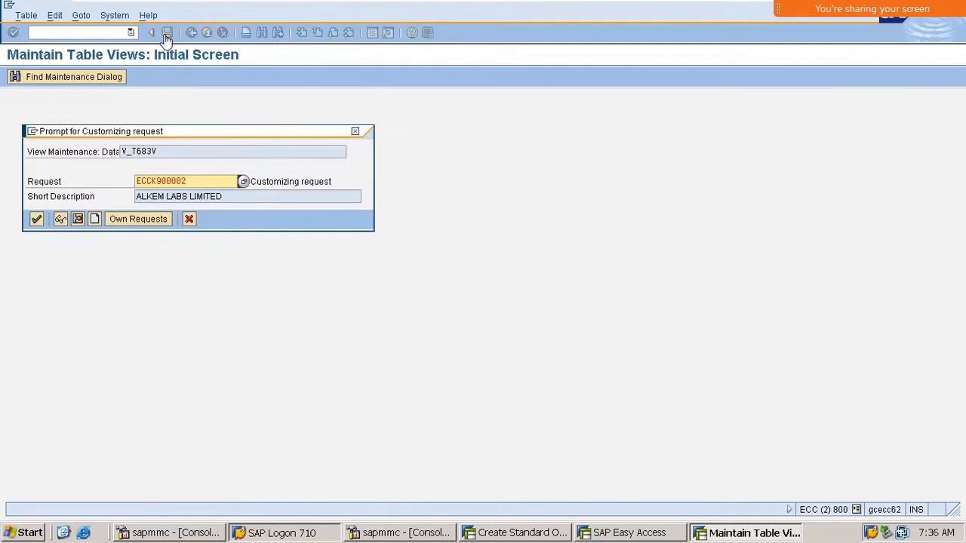
key("Return")
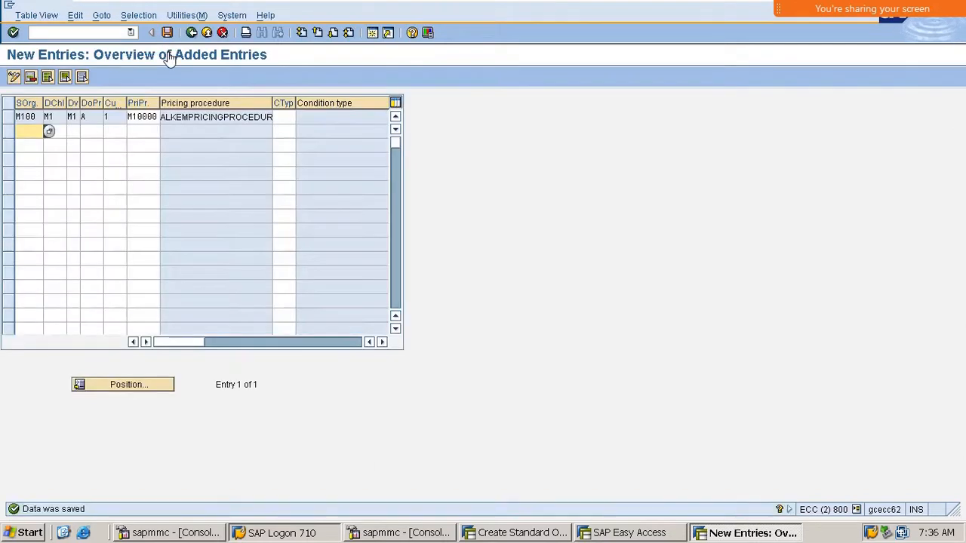
Step: Return to the standard order, confirm MEDICO as sold-to party, and accept MEDICO as the bill-to party
left_click(528, 533)
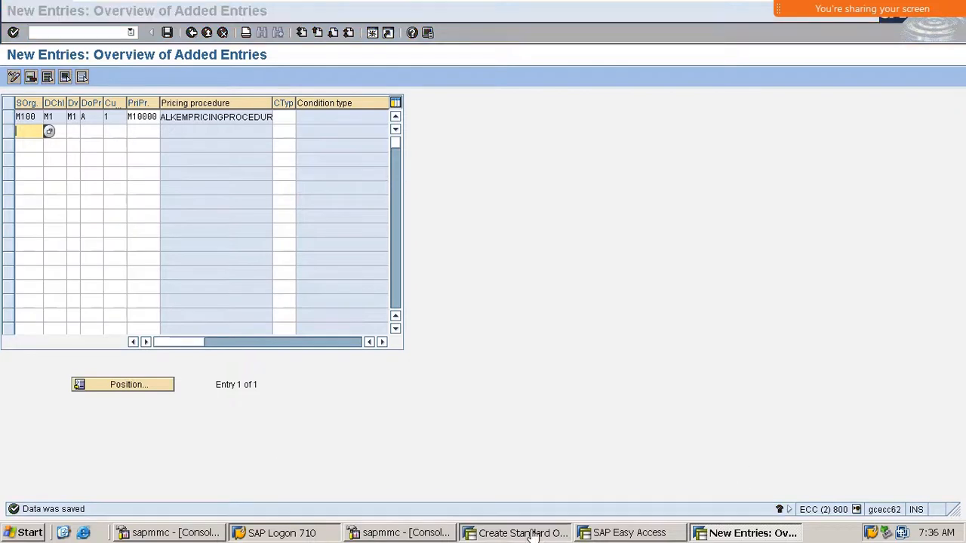
key("Return")
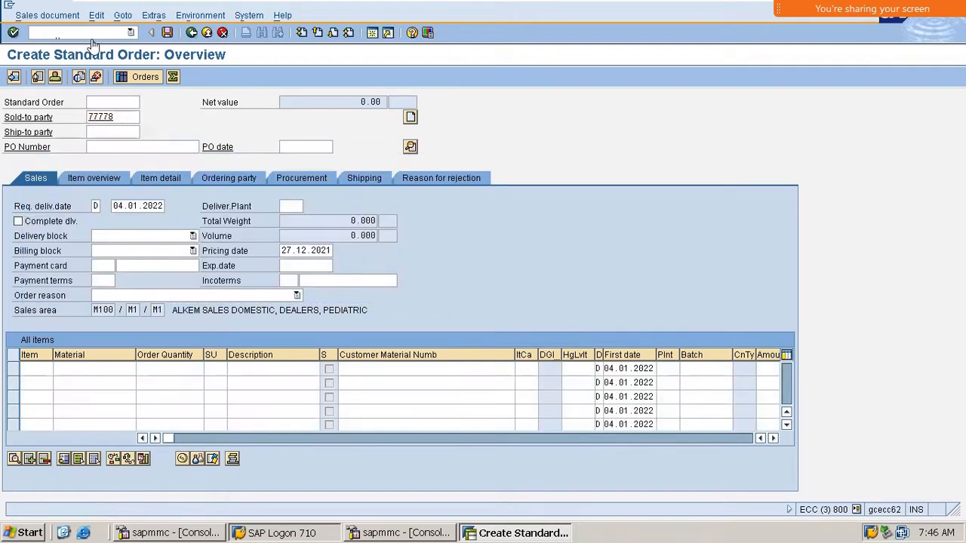
key("Return")
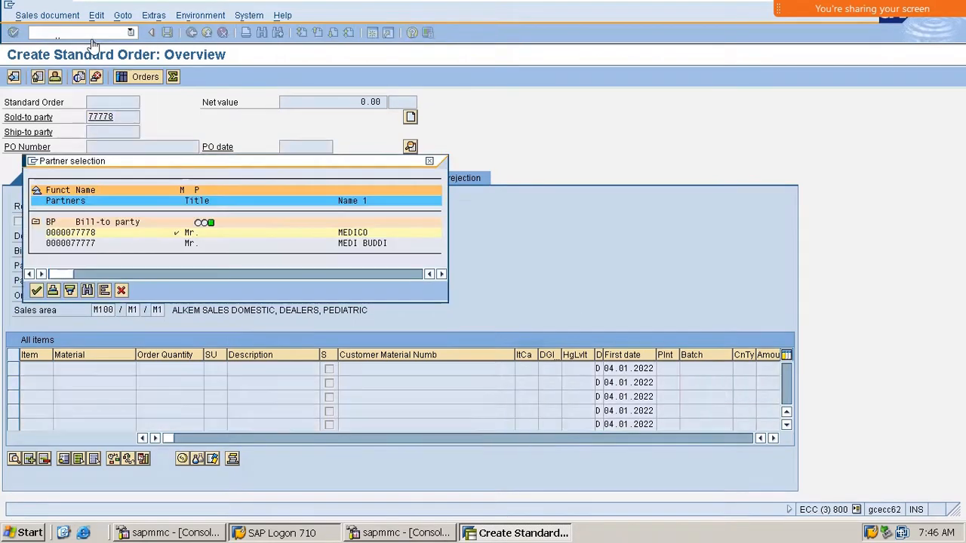
key("Return")
key("Return")
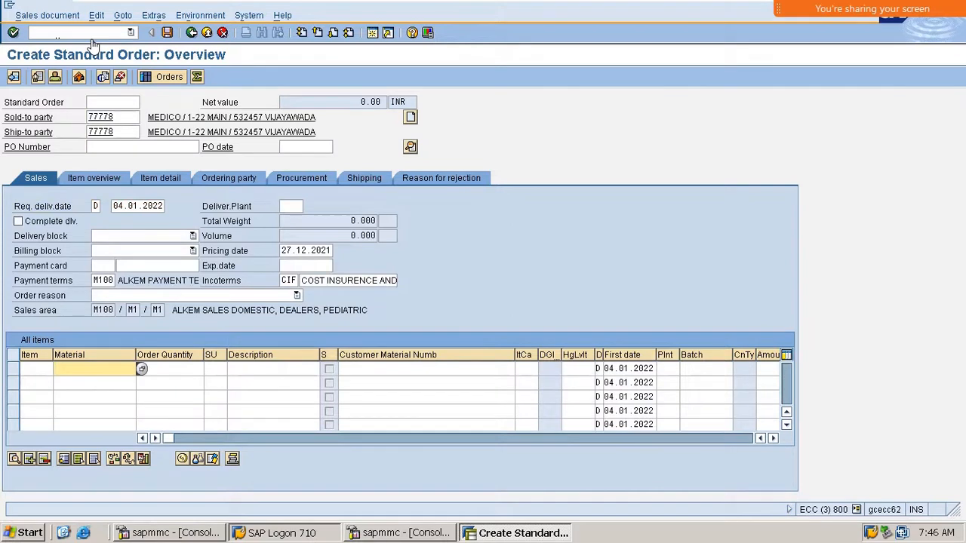
Step: Add material DOLO-650 with quantity 1 as an order item, continue past the availability control, and check the item's plant
type("DOLO-650")
key("Tab")
type("1")
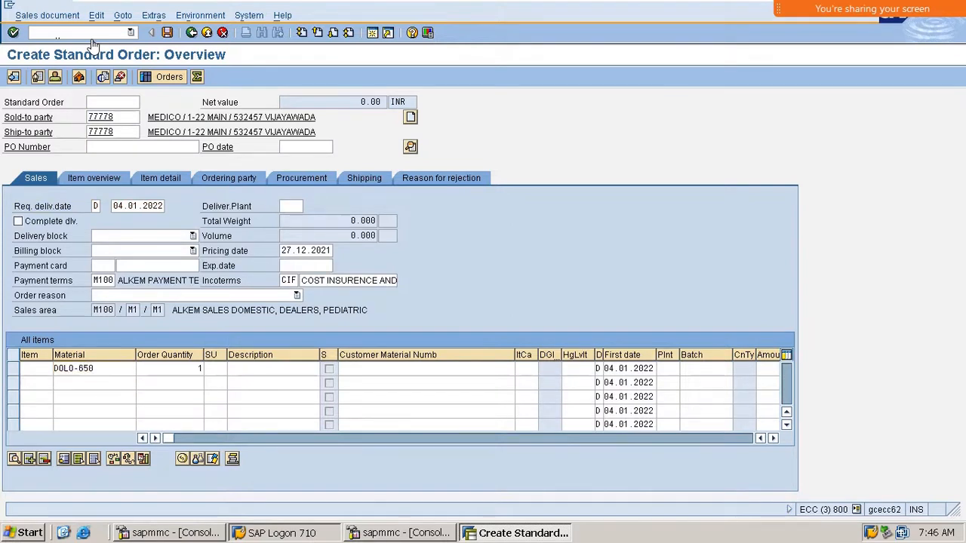
key("Return")
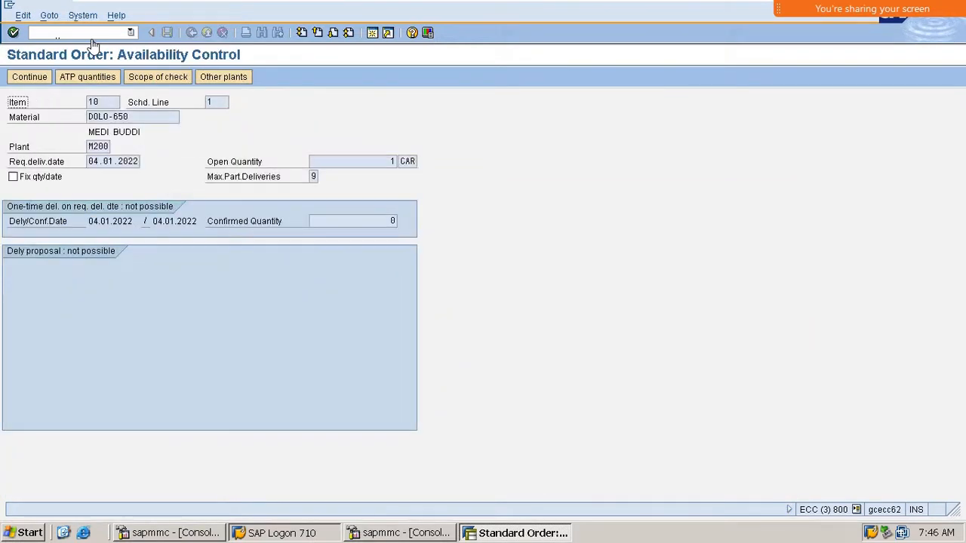
left_click(29, 76)
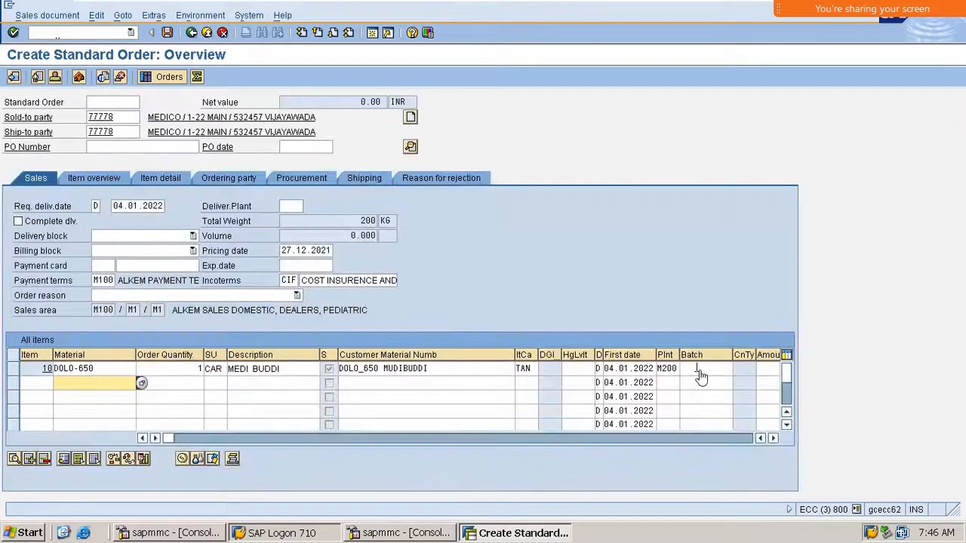
left_click(663, 375)
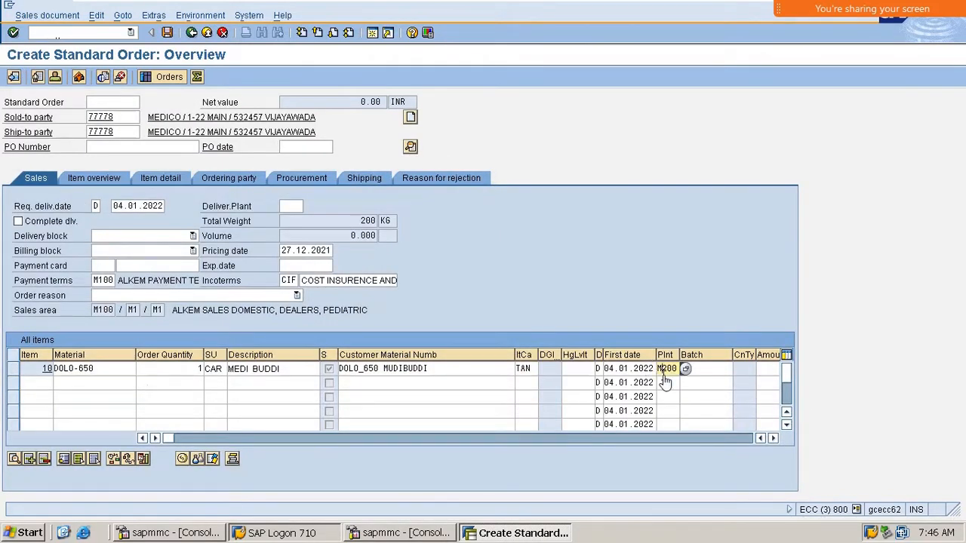
left_click(661, 369)
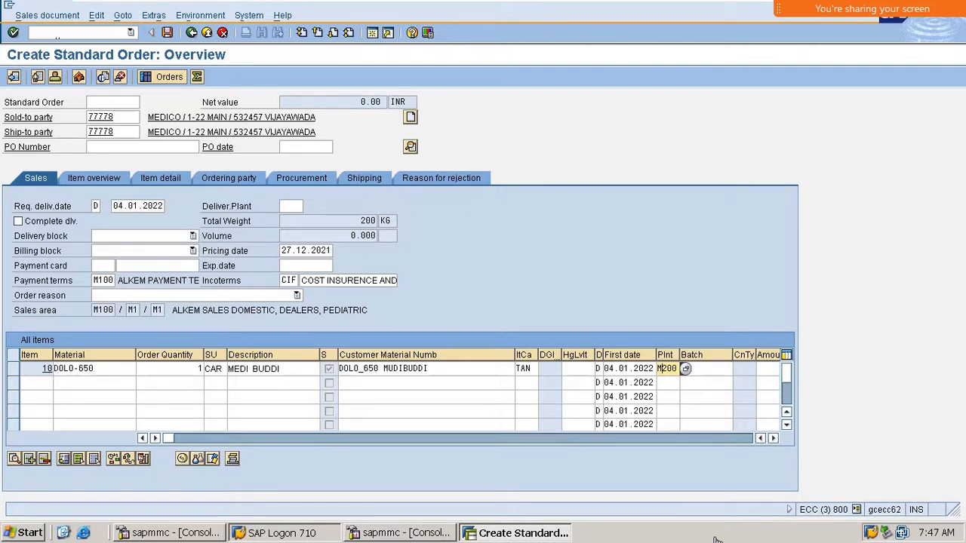
Step: Abandon the sales order and open MEDICO's customer-material info record overview for M100/M1 with transaction VD51
left_click(87, 33)
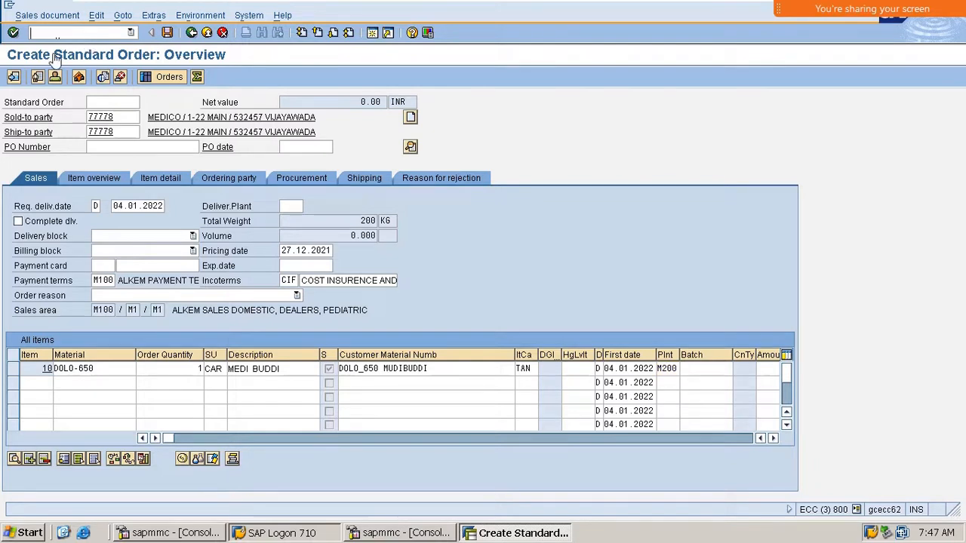
type("/n")
key("Return")
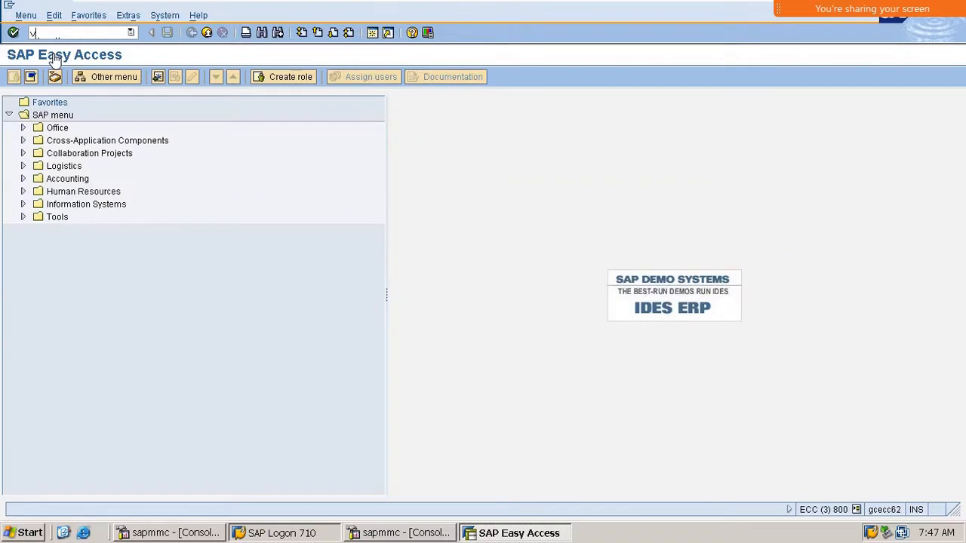
type("vd51")
key("Return")
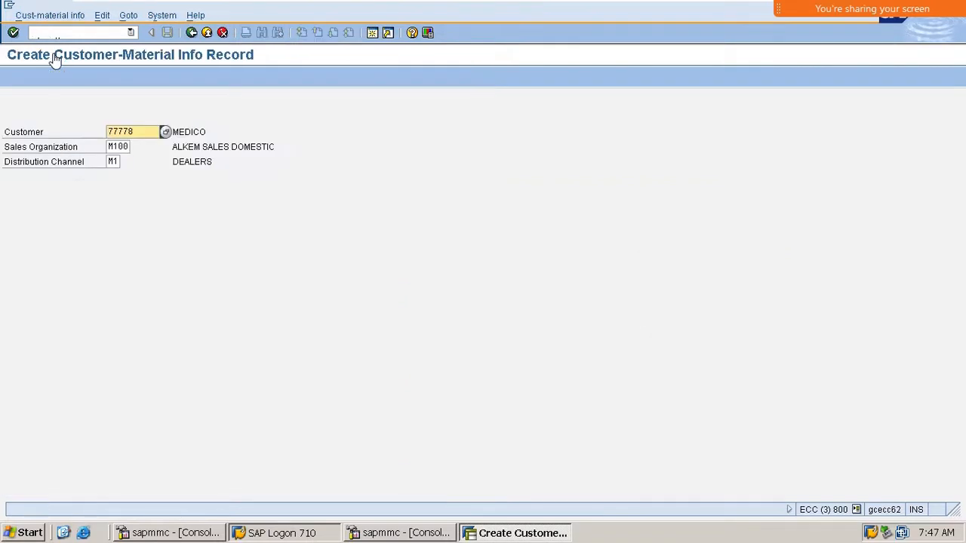
key("Return")
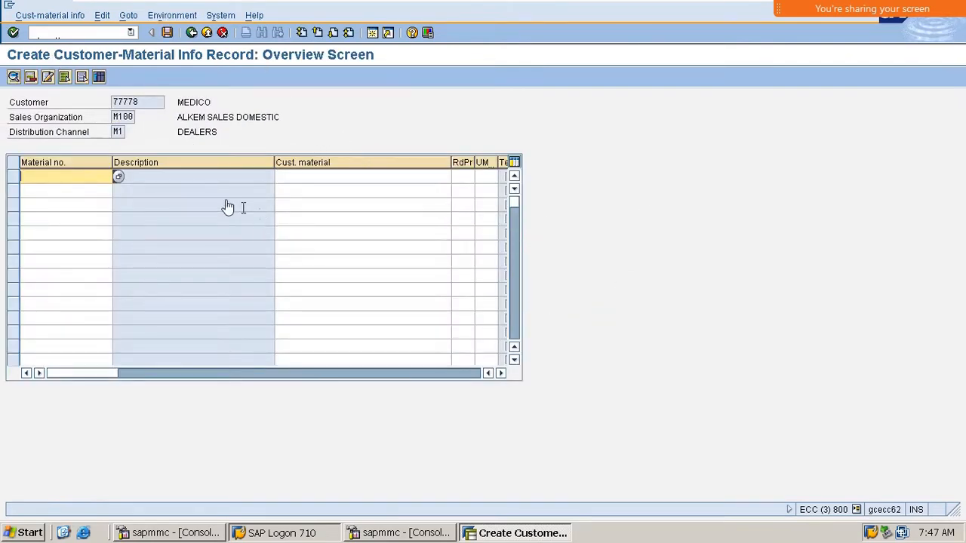
Step: Restart transaction VD51, reopen MEDICO's info record overview, and go back to the initial screen
left_click(116, 33)
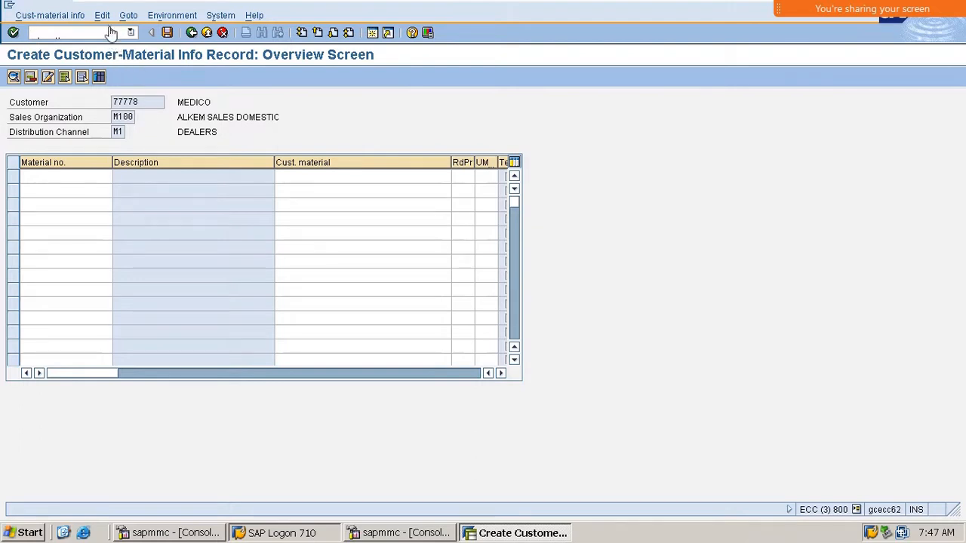
key("Return")
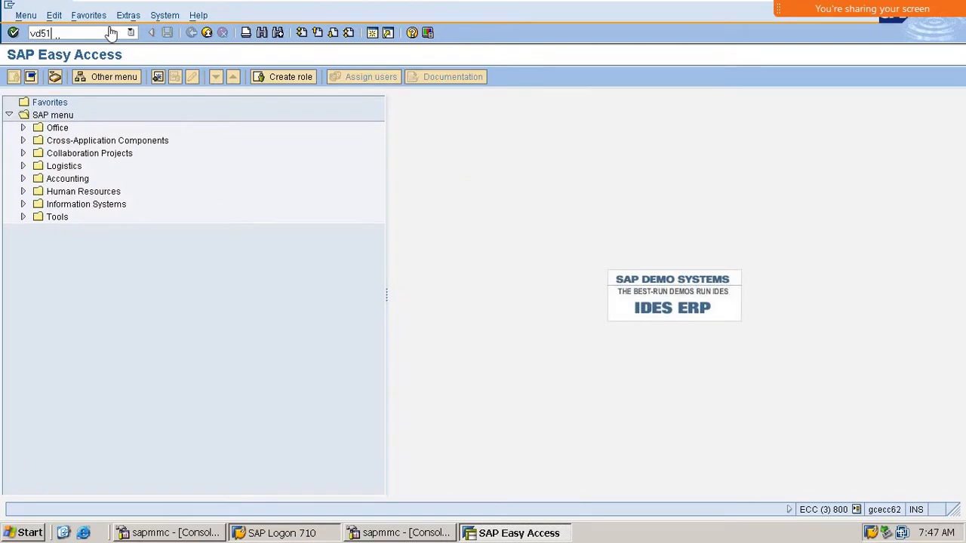
type("vd51")
key("Return")
key("Return")
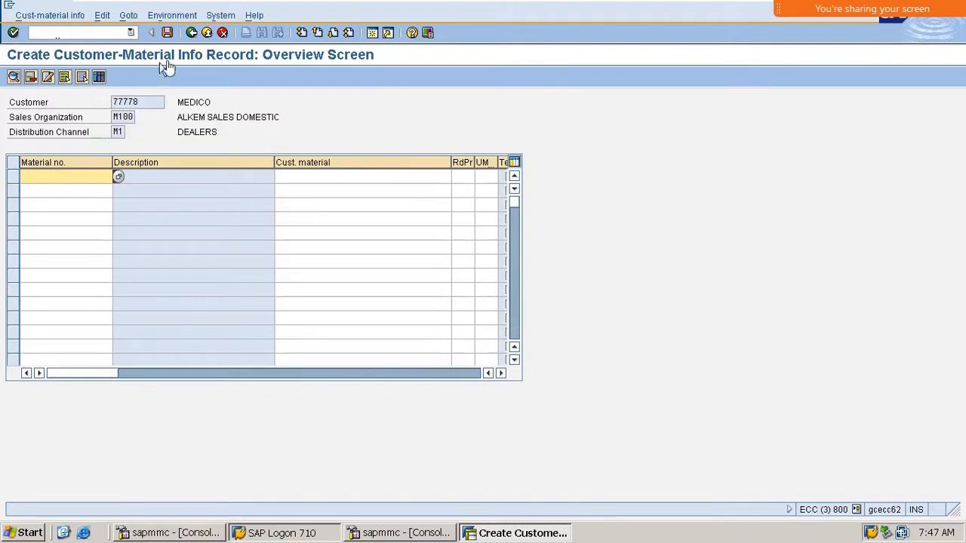
left_click(191, 32)
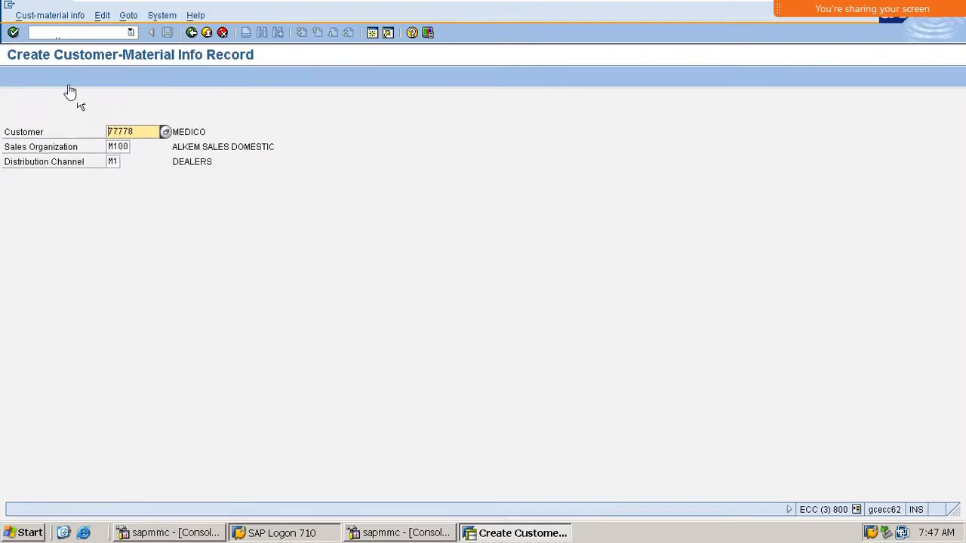
Step: Open MEDICO's DOLO-650 info record with transaction VD52, check its plant, and return to the selection screen
left_click(61, 34)
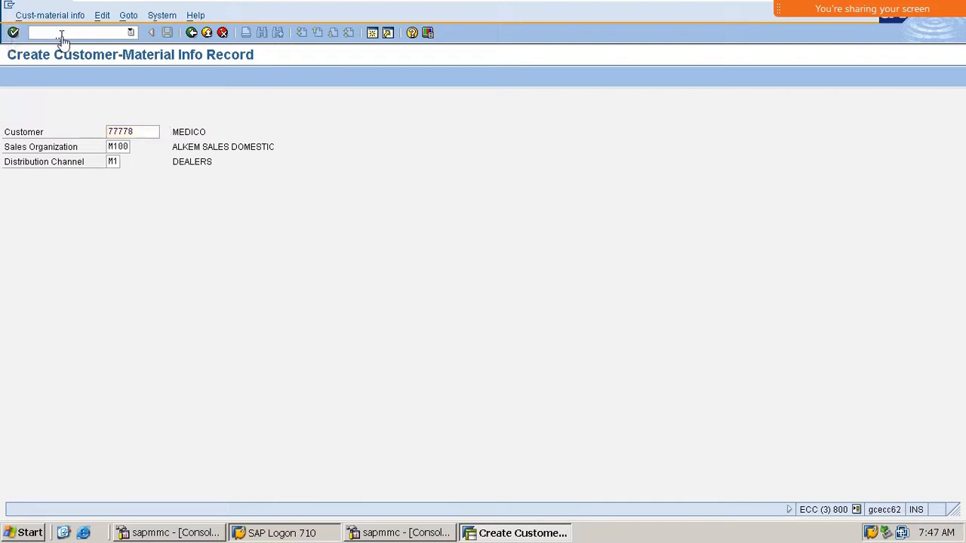
type("/nvd52")
key("Return")
left_click(13, 77)
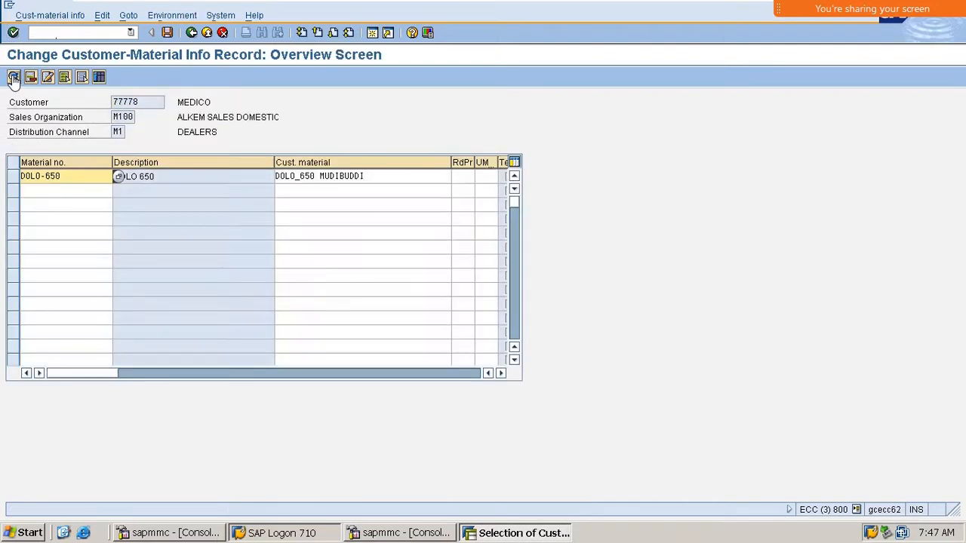
double_click(92, 178)
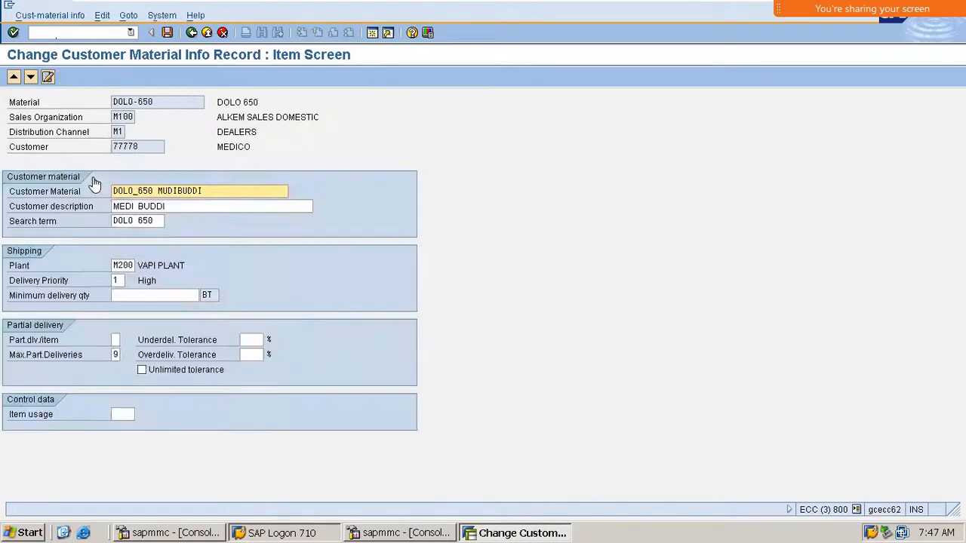
double_click(119, 266)
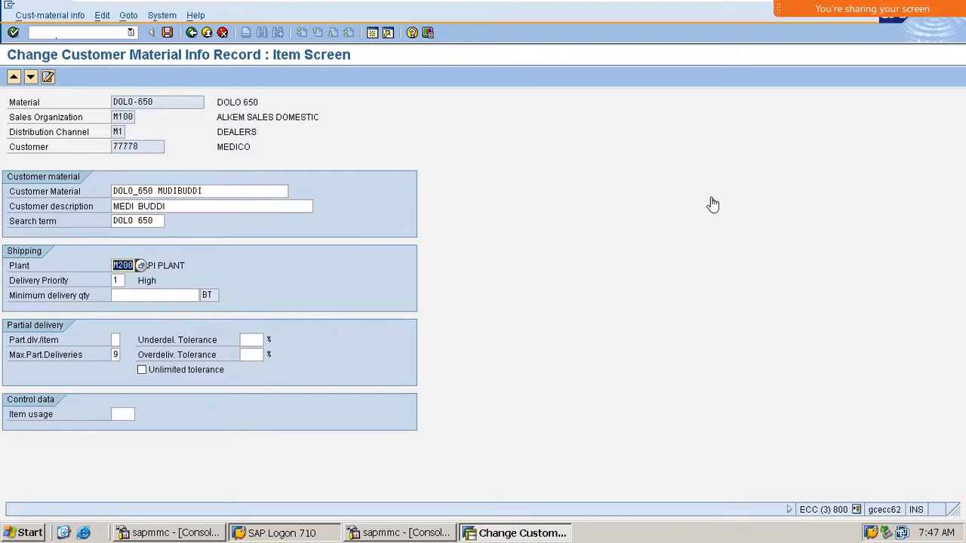
key("F3")
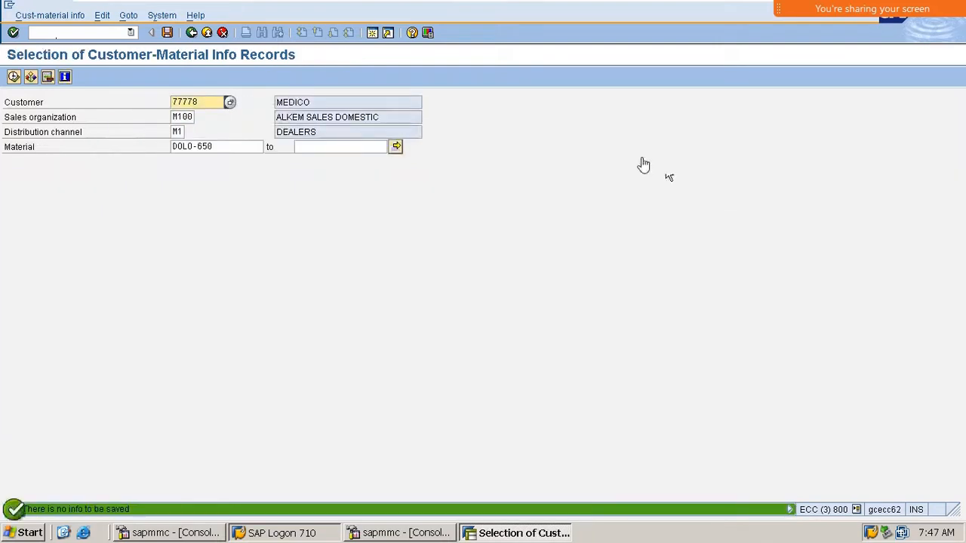
Step: Start a standard order in M100/M1/M1 with VA01, enter MEDICO as sold-to party, and accept the proposed bill-to party
left_click(75, 36)
type("/nva01")
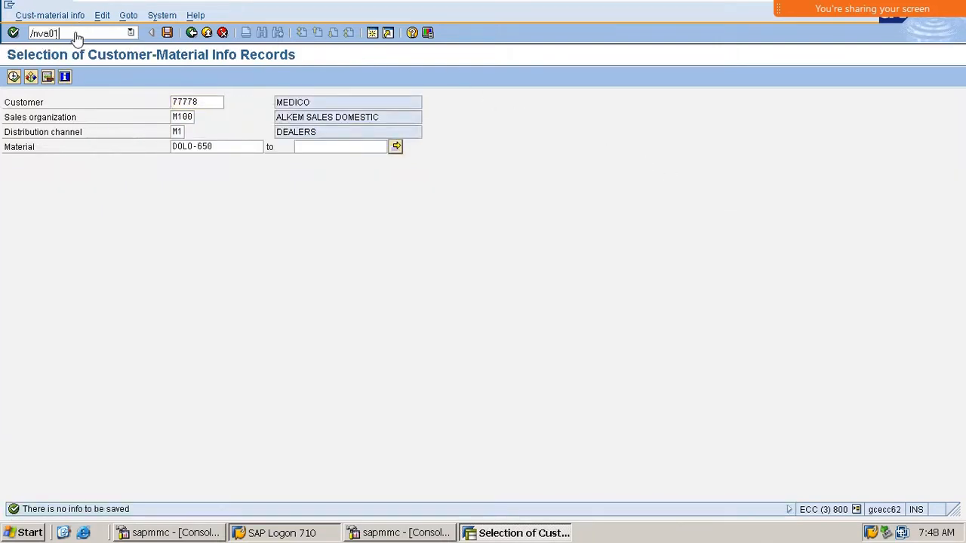
key("Return")
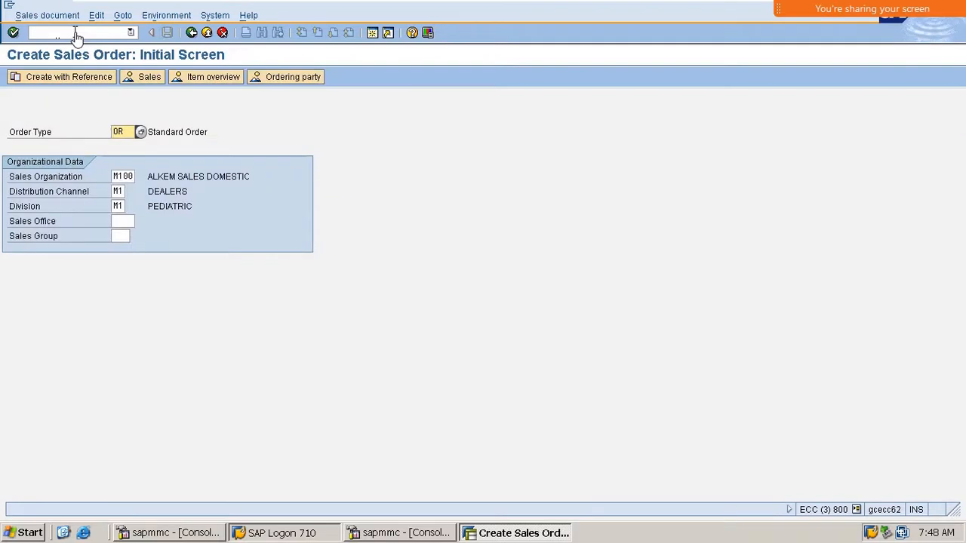
key("Return")
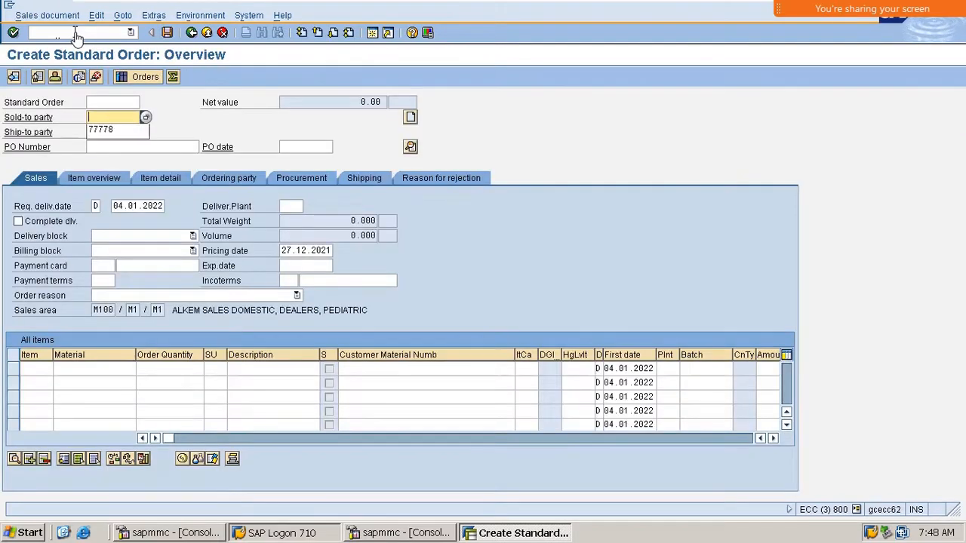
key("Return")
key("Return")
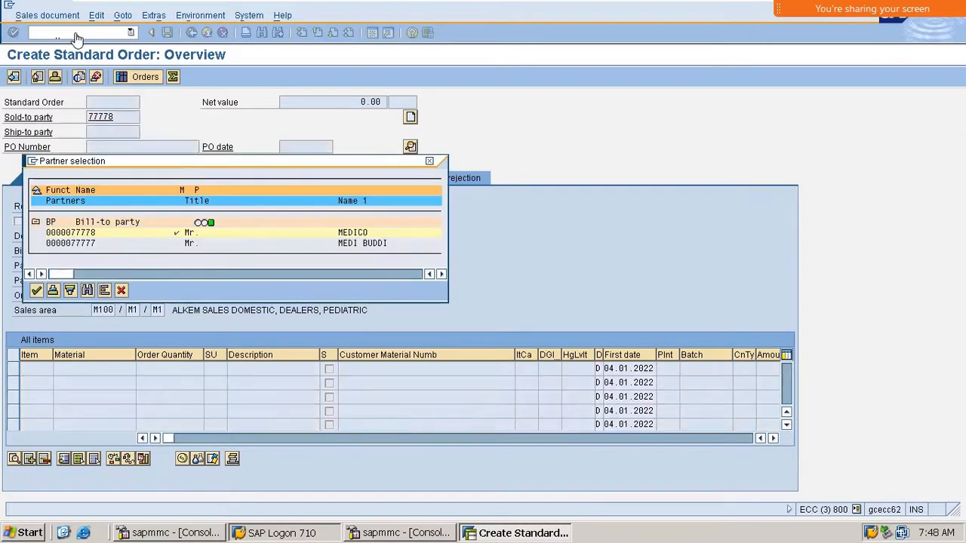
key("Return")
key("Return")
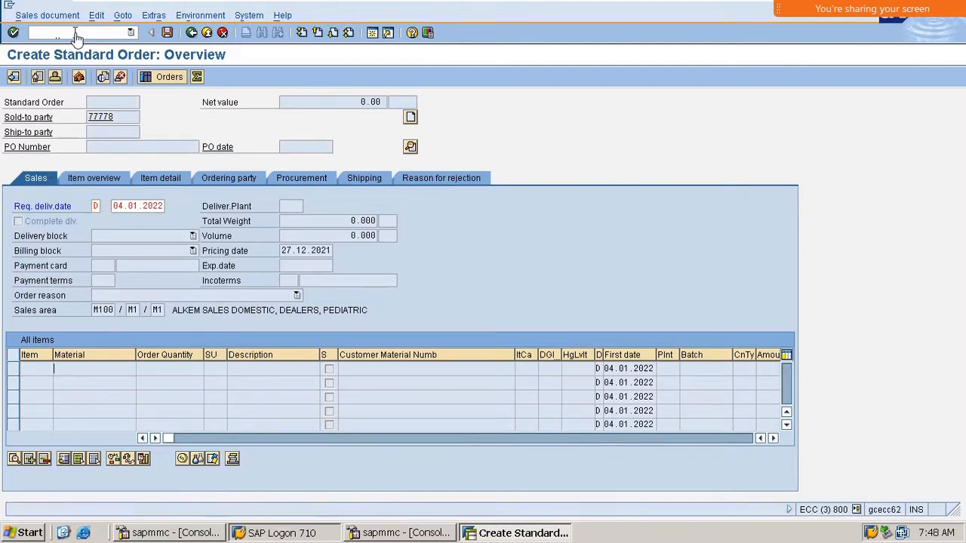
Step: Add DOLO-650 with quantity 1 to the order, continue past the availability control, and inspect the item's plant
type("D")
key("Down")
key("Return")
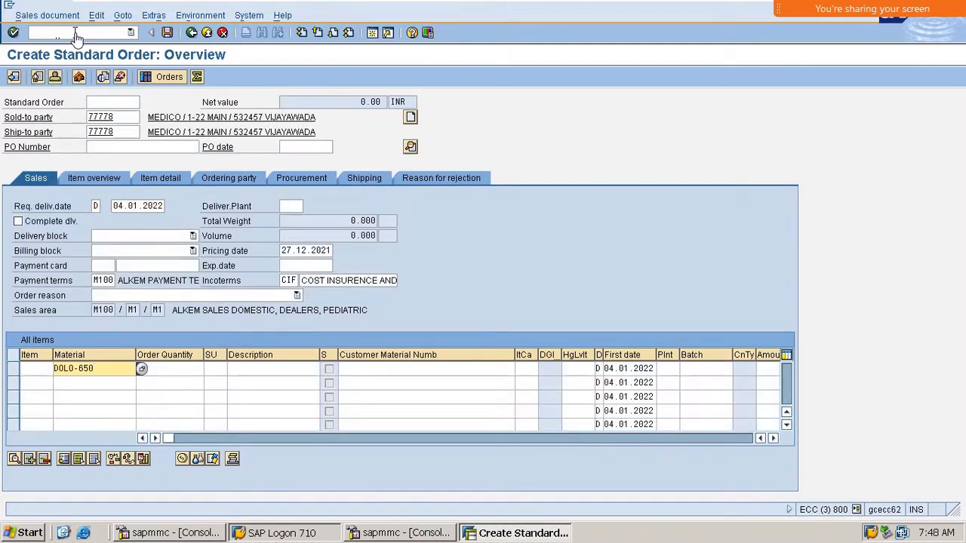
key("Tab")
type("1")
key("Return")
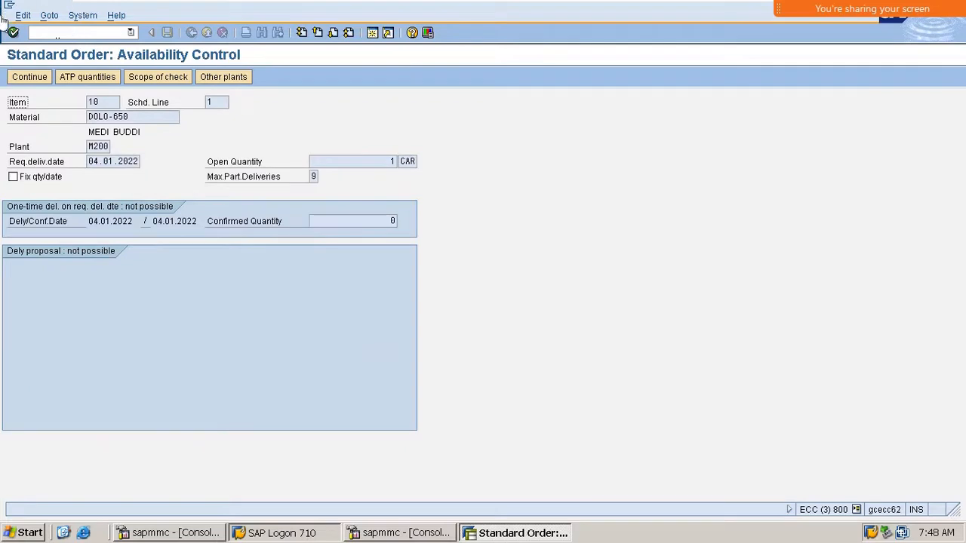
left_click(28, 80)
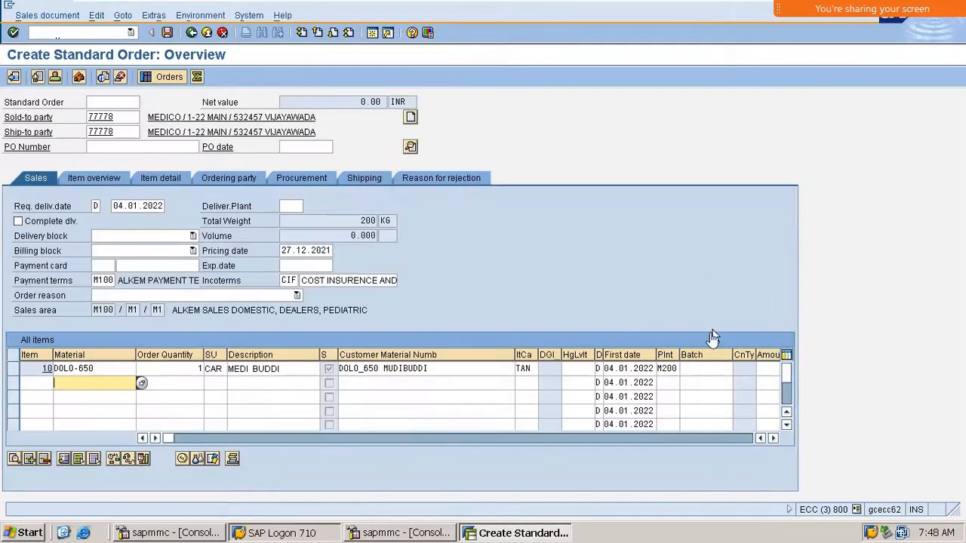
left_click(661, 369)
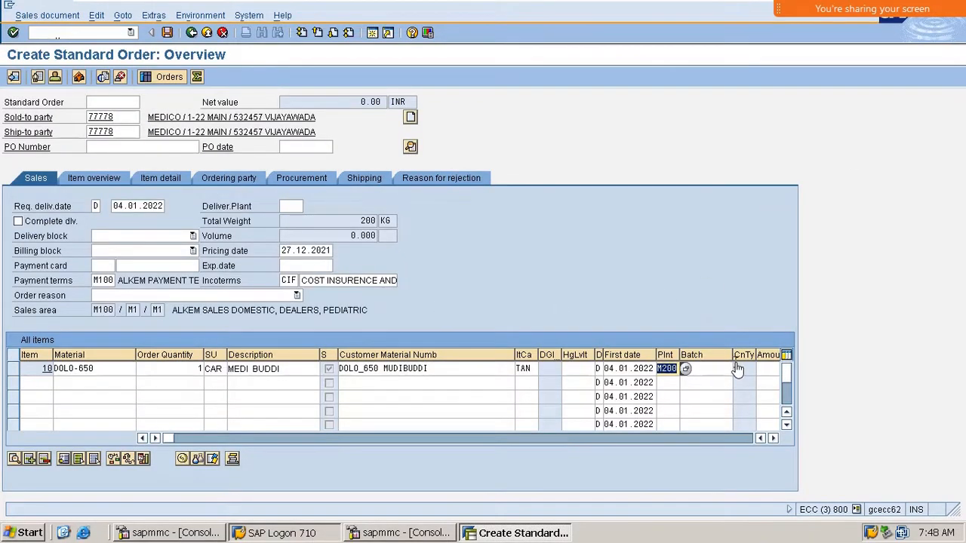
Step: Abandon the order, reopen MEDICO's DOLO-650 info record with VD52, clear its plant, and save the record
left_click(94, 33)
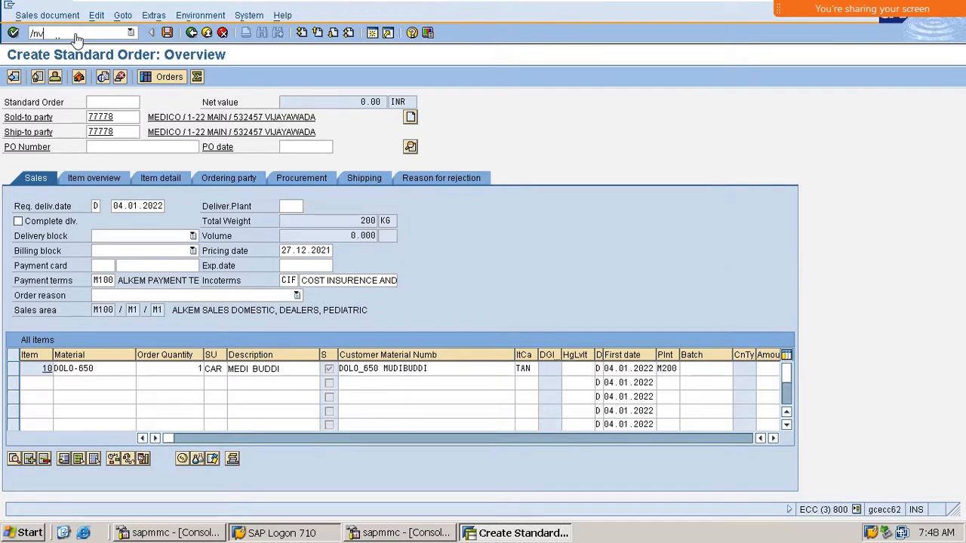
key("Return")
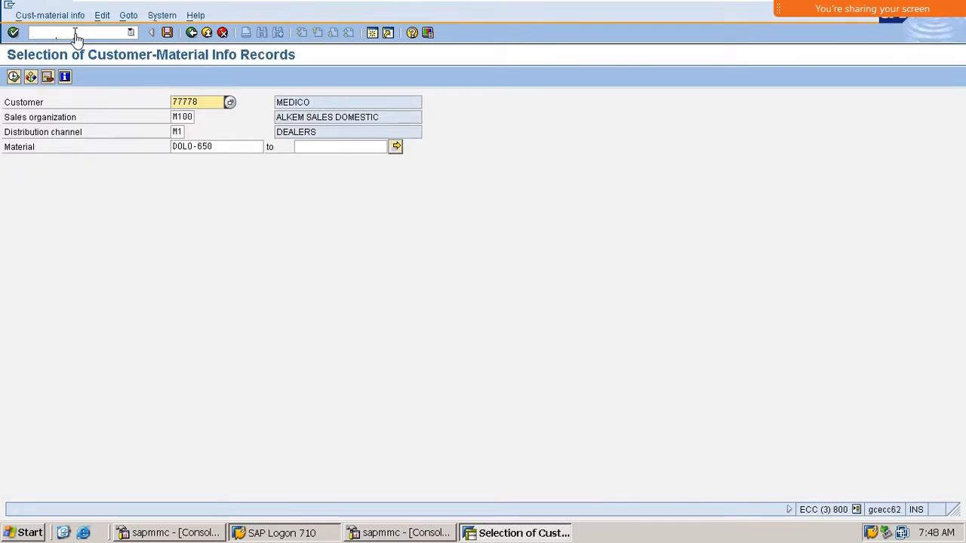
left_click(15, 76)
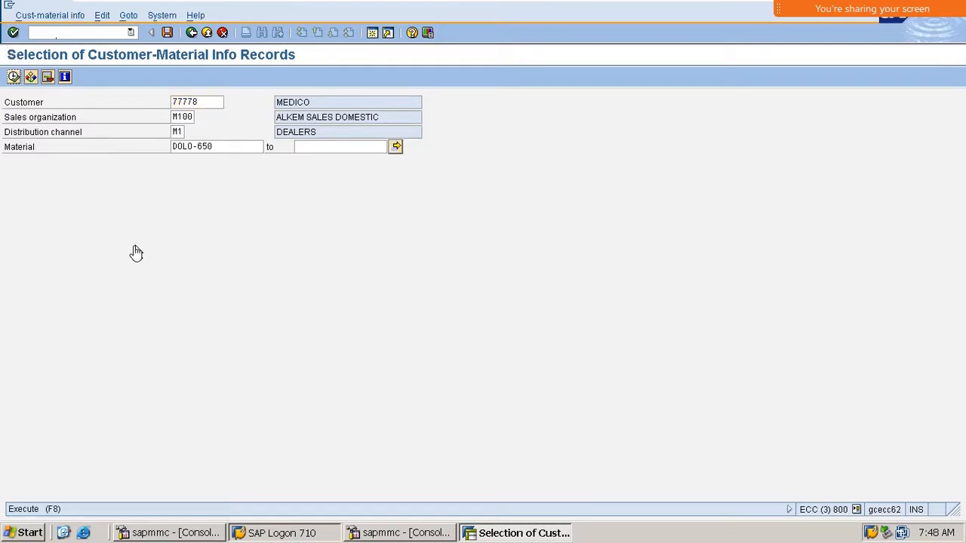
left_click(14, 76)
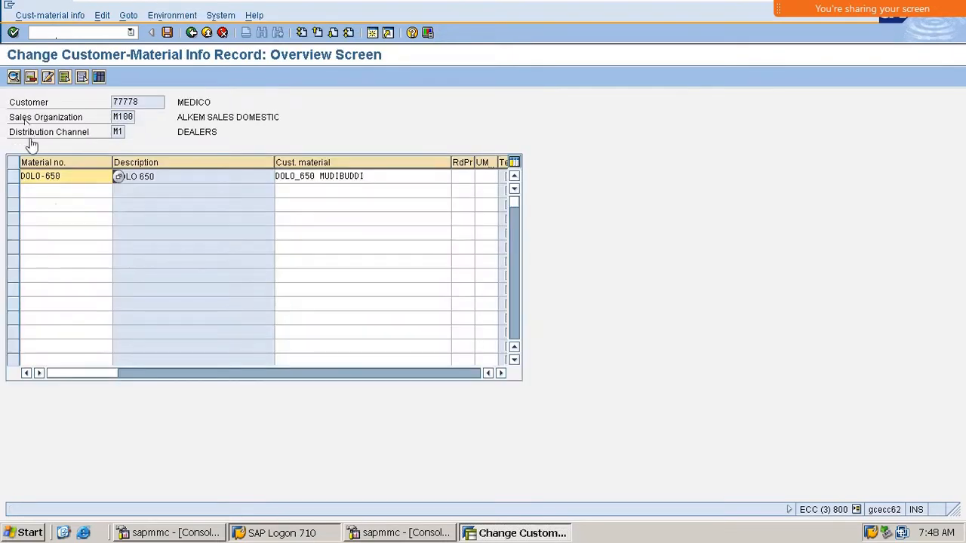
double_click(82, 177)
left_click(117, 266)
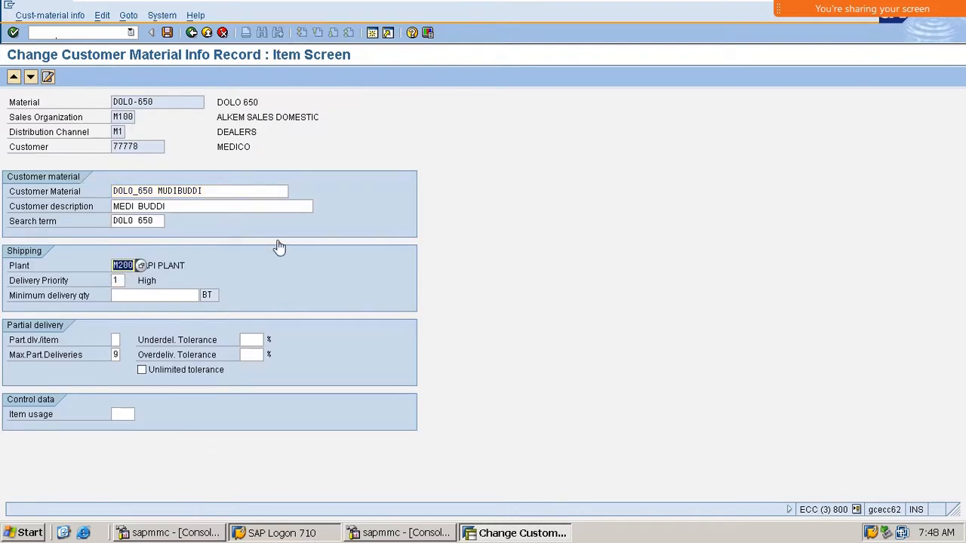
key("ctrl+s")
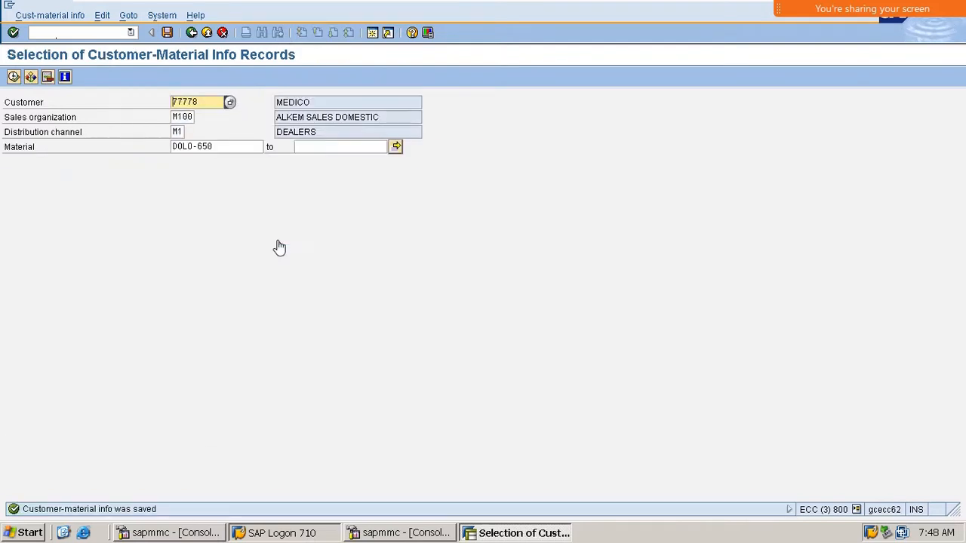
left_click(167, 33)
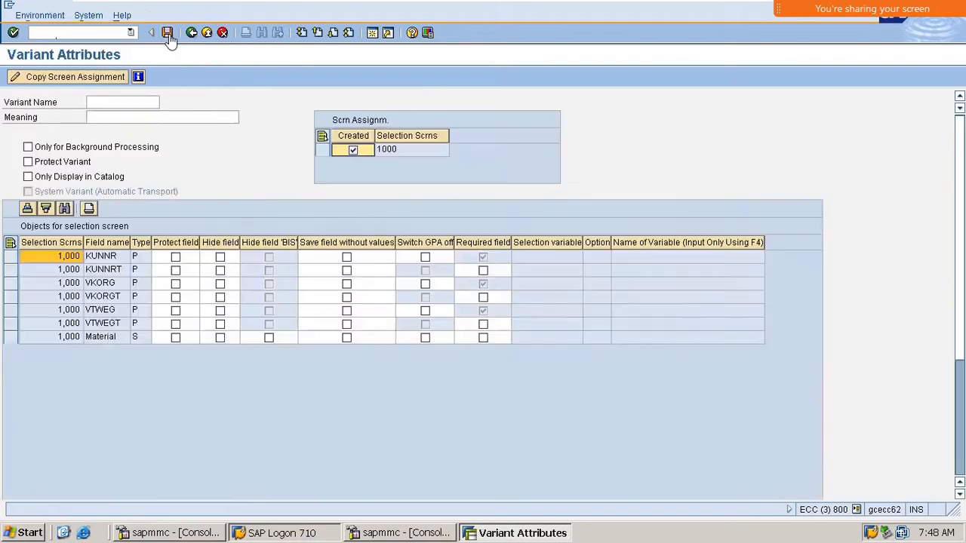
Step: Exit to the SAP start screen, begin a fresh VA01 standard order for MEDICO, and accept its bill-to party and delivery date
left_click(82, 35)
type("/")
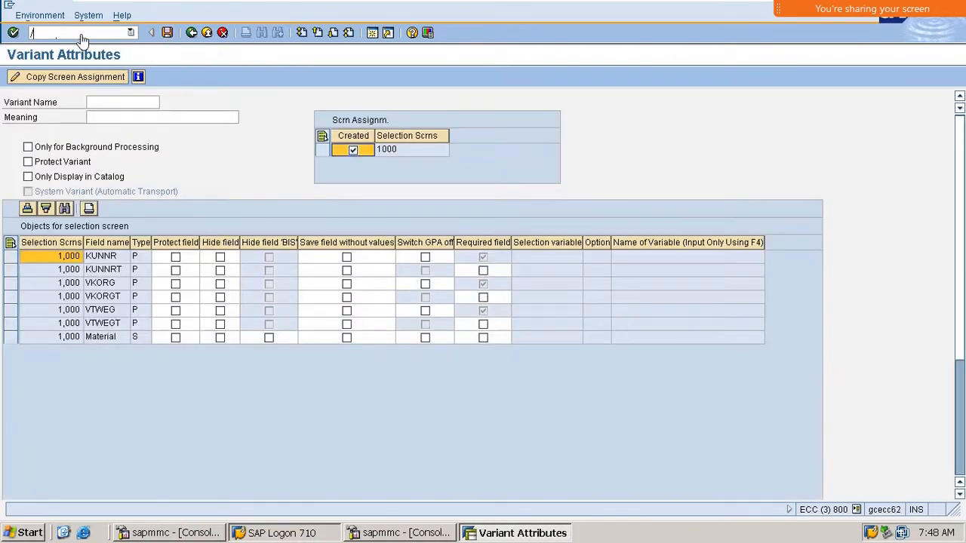
type("n")
key("Return")
type("v")
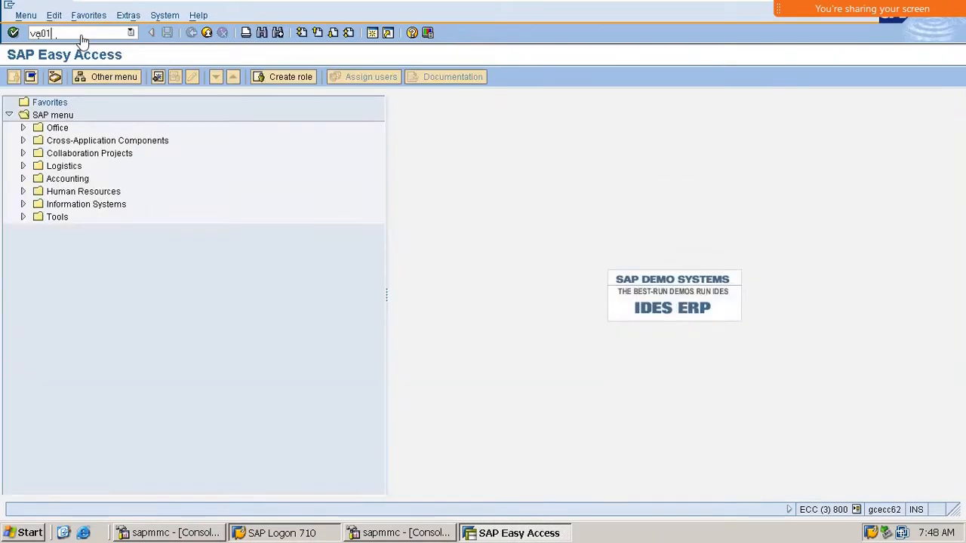
type("a01")
key("Return")
mouse_move(366, 6)
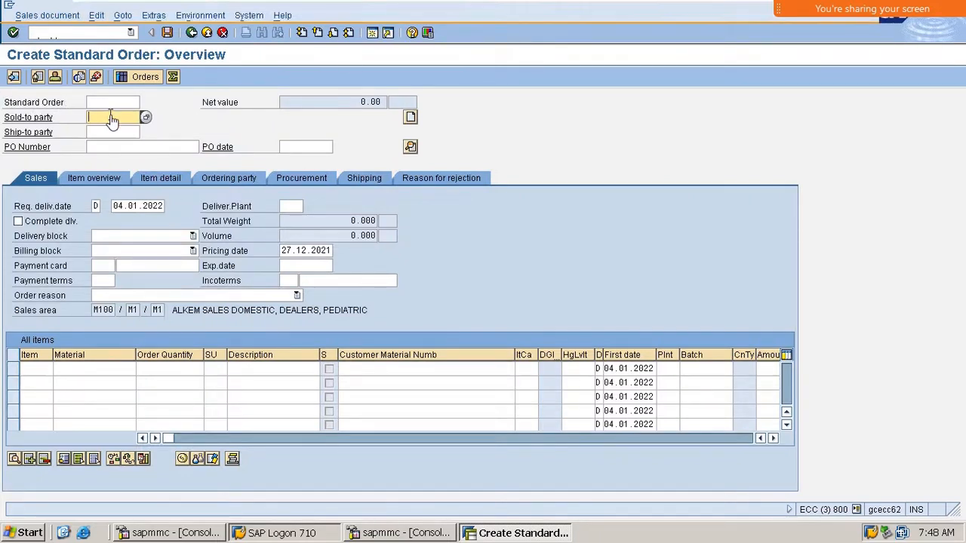
key("Down")
key("Down")
key("Return")
key("Return")
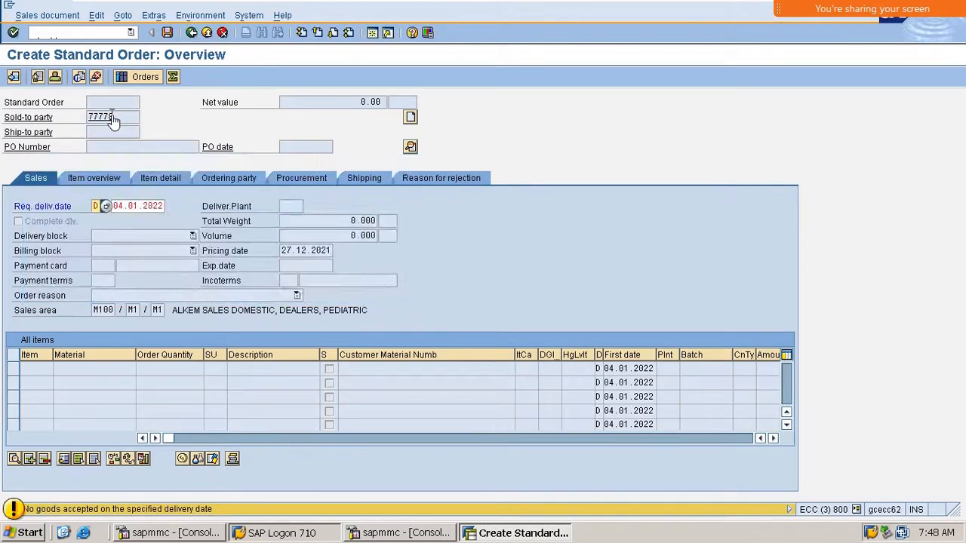
key("Return")
Step: Enter DOLO-650 with quantity 1 as the item, pass the availability control, and check which plant is determined without the info record plant
key("Down")
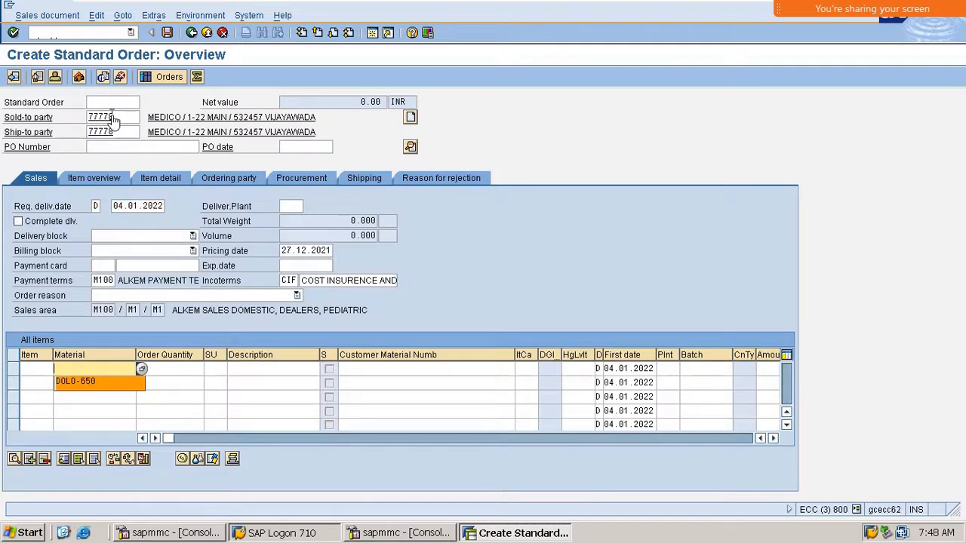
key("Return")
key("Tab")
type("1")
key("Return")
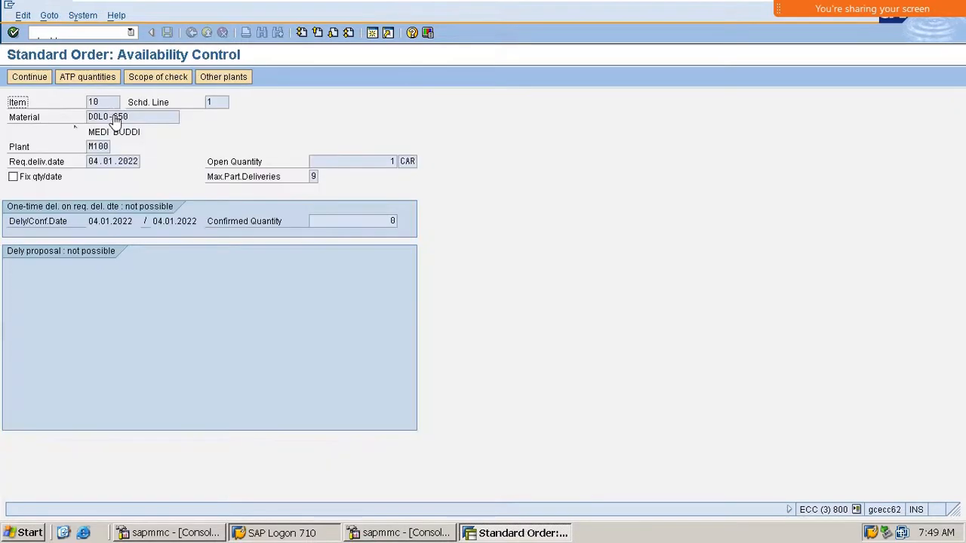
left_click(30, 76)
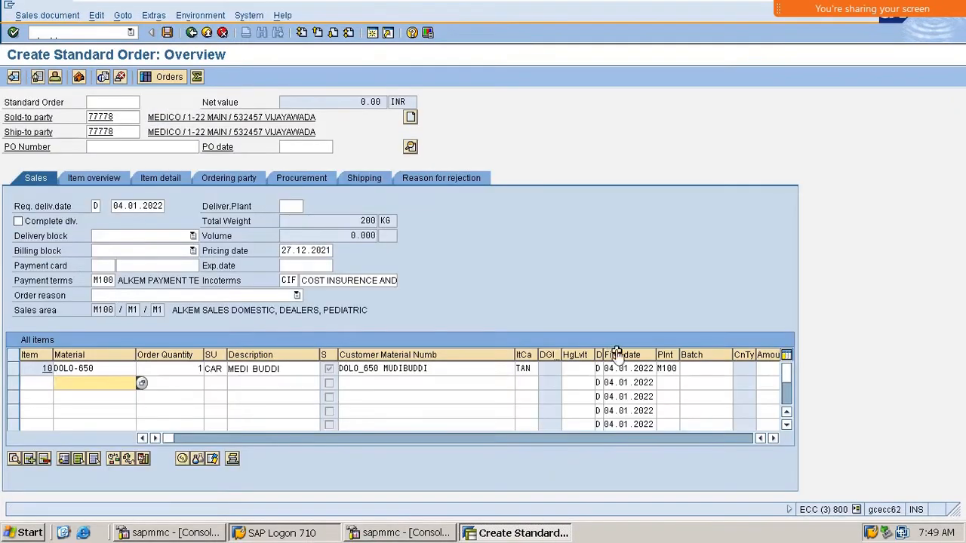
double_click(669, 368)
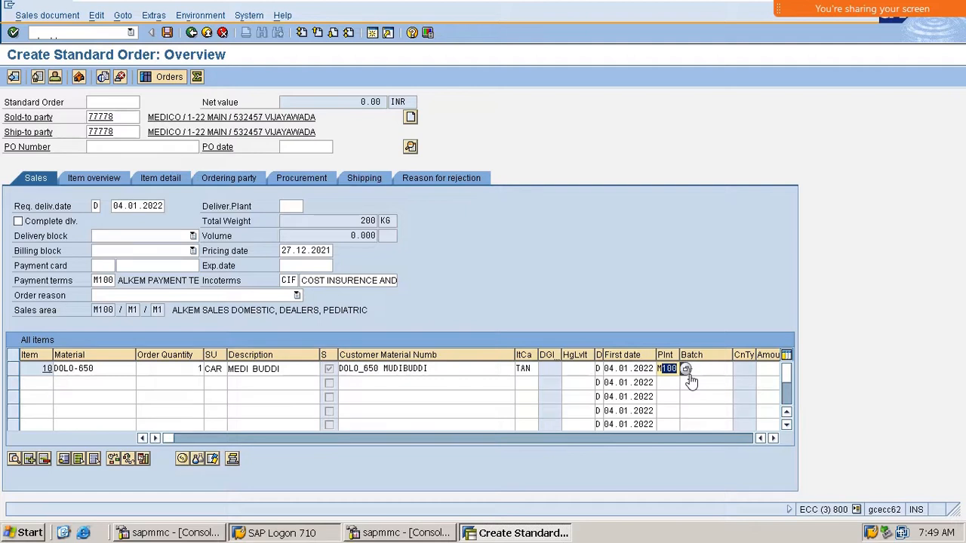
Step: Leave the order, open the details of sales document type OR in transaction VOV8, and save them without changes
left_click(72, 35)
key("Return")
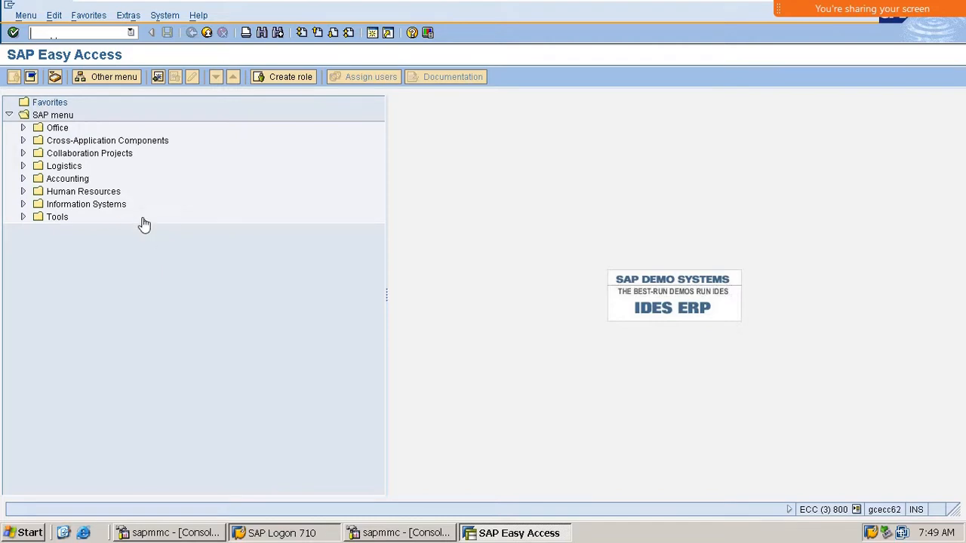
type("/nvov8")
key("Return")
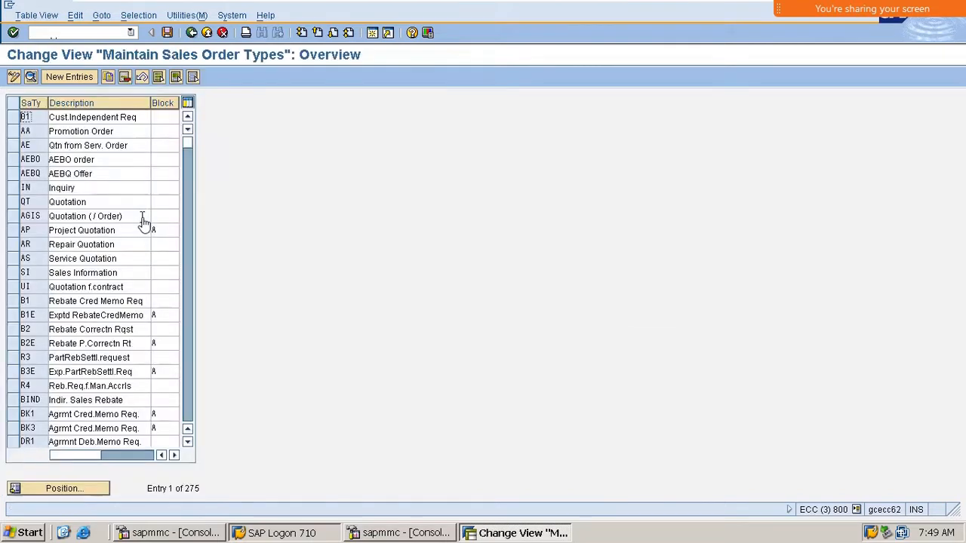
left_click(89, 493)
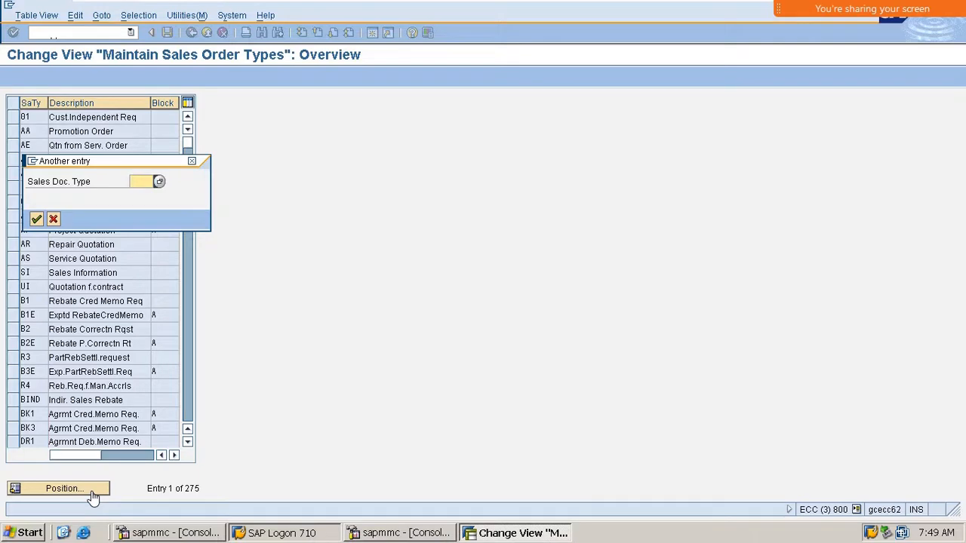
type("or")
key("Return")
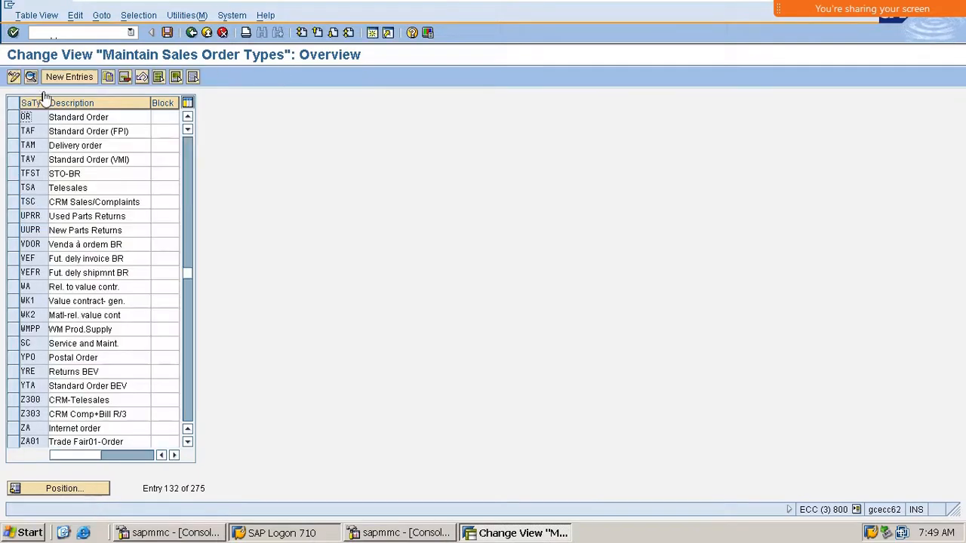
double_click(29, 120)
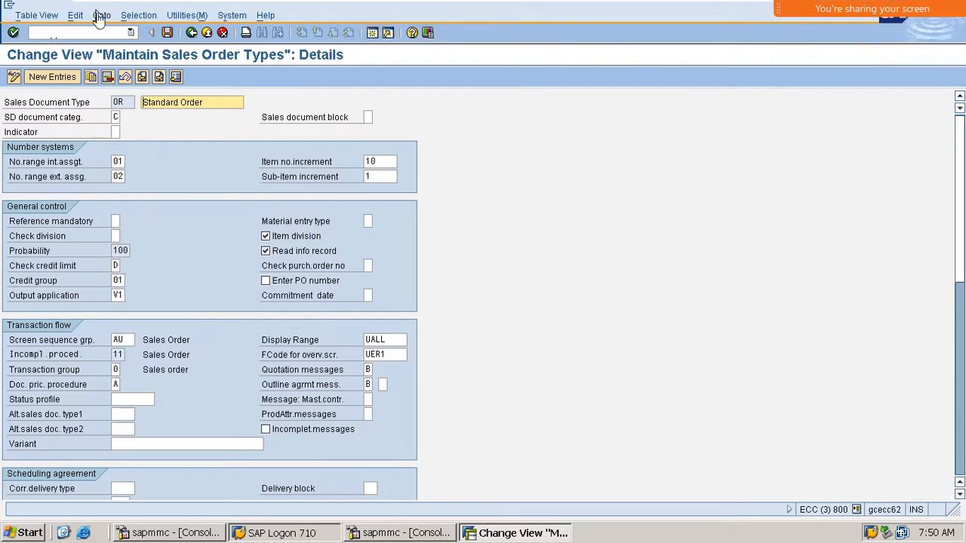
left_click(167, 32)
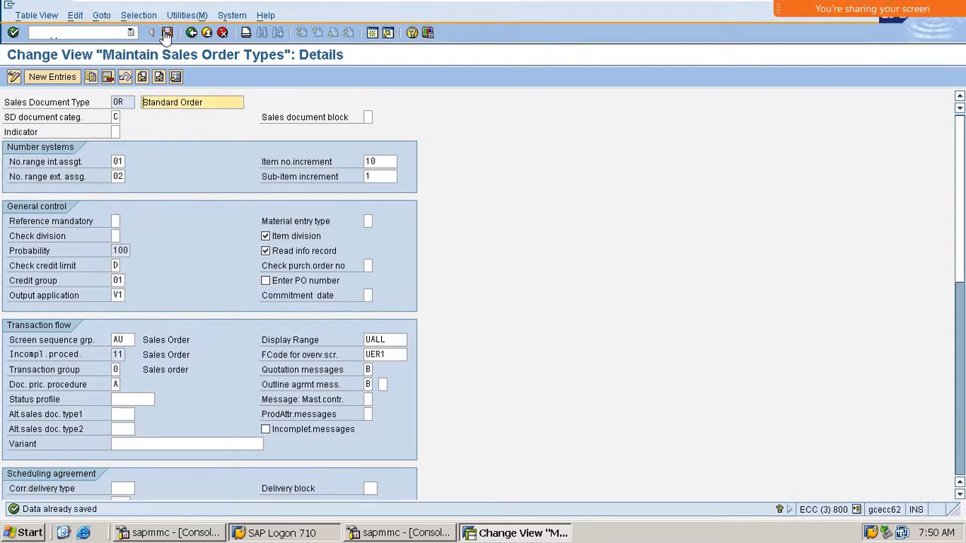
Step: Leave the sales order type maintenance and open the condition record creation with transaction VK11
left_click(191, 34)
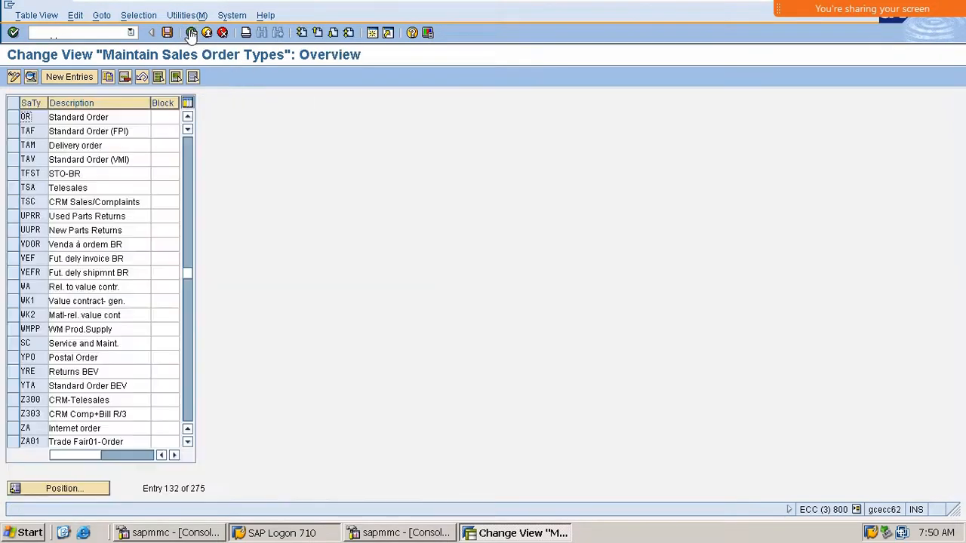
left_click(191, 33)
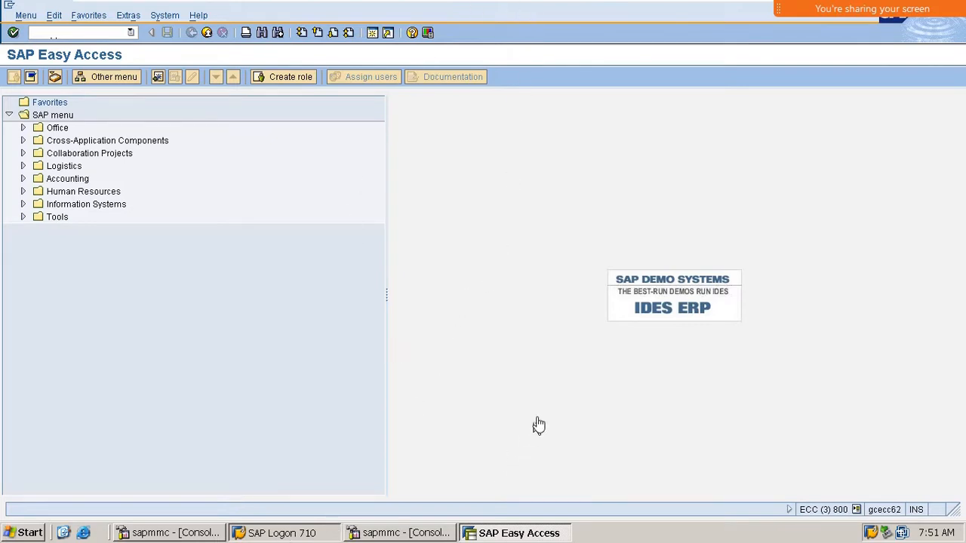
type("vk11")
key("Return")
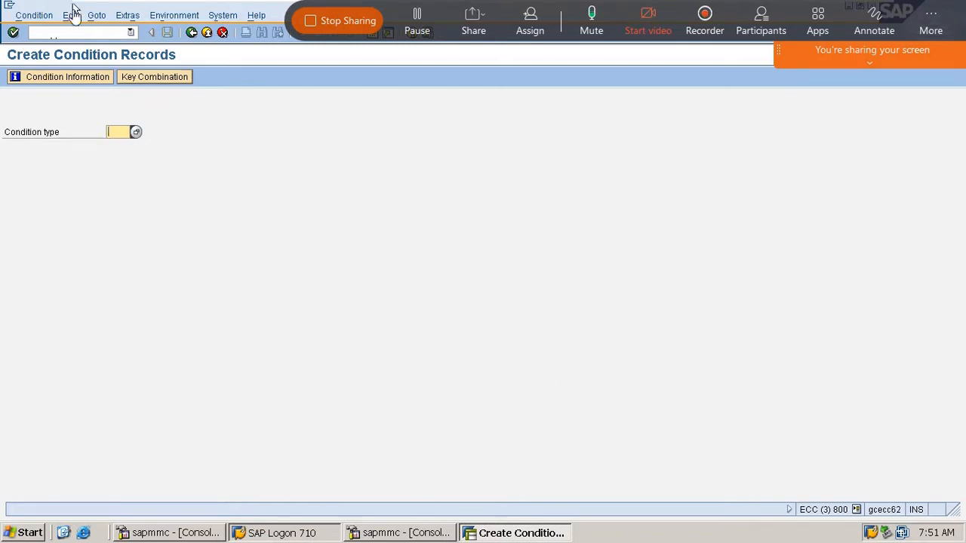
Step: Open the pricing procedures overview in a new session and position the list on procedure M10000
left_click(67, 34)
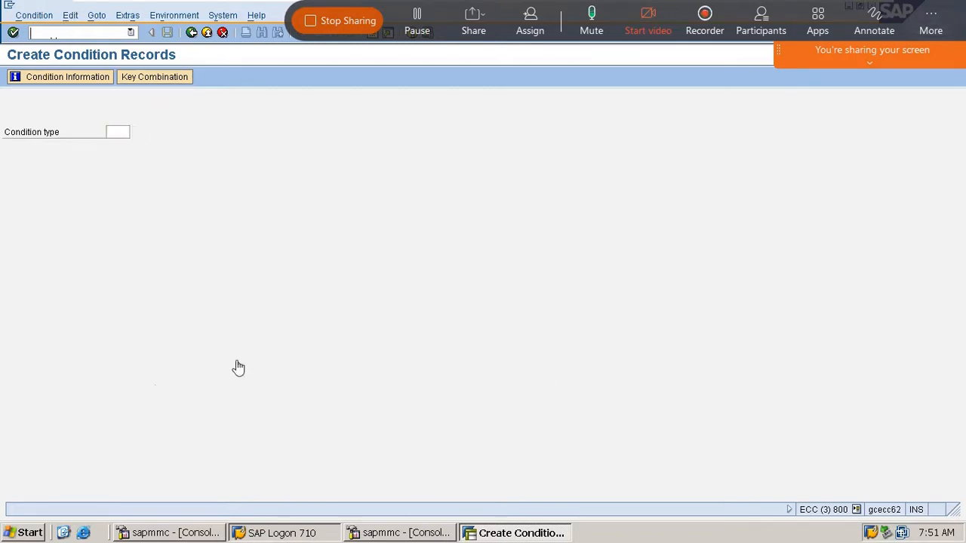
type("/ov/11")
key("Return")
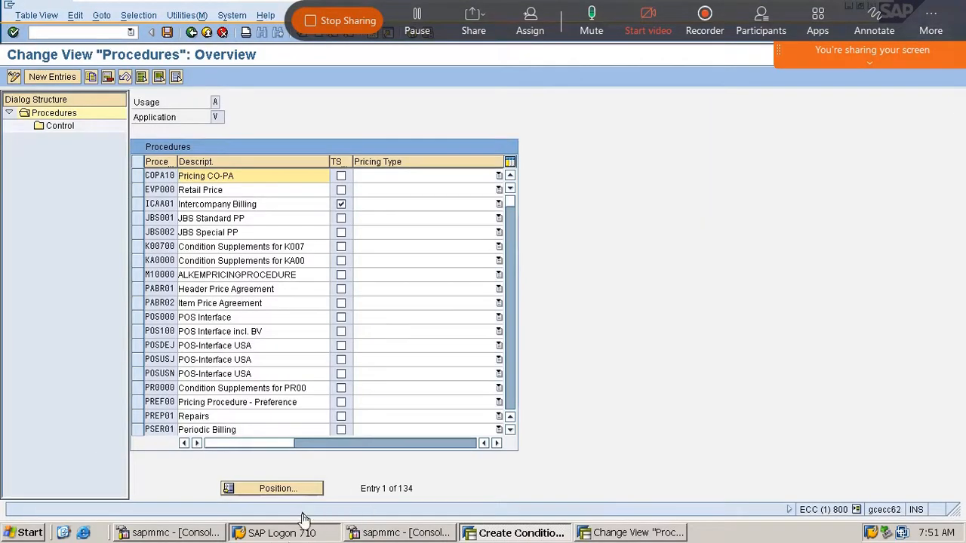
left_click(281, 488)
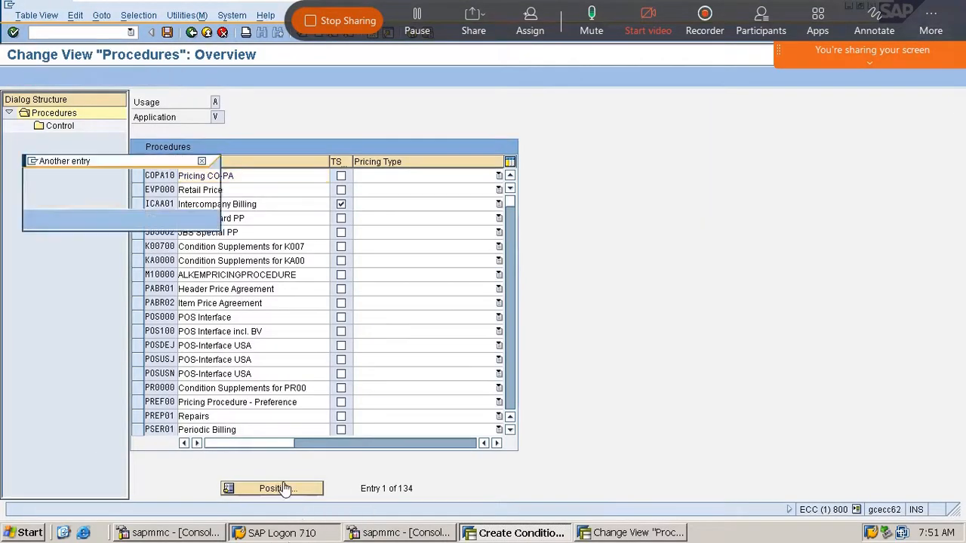
type("m10000")
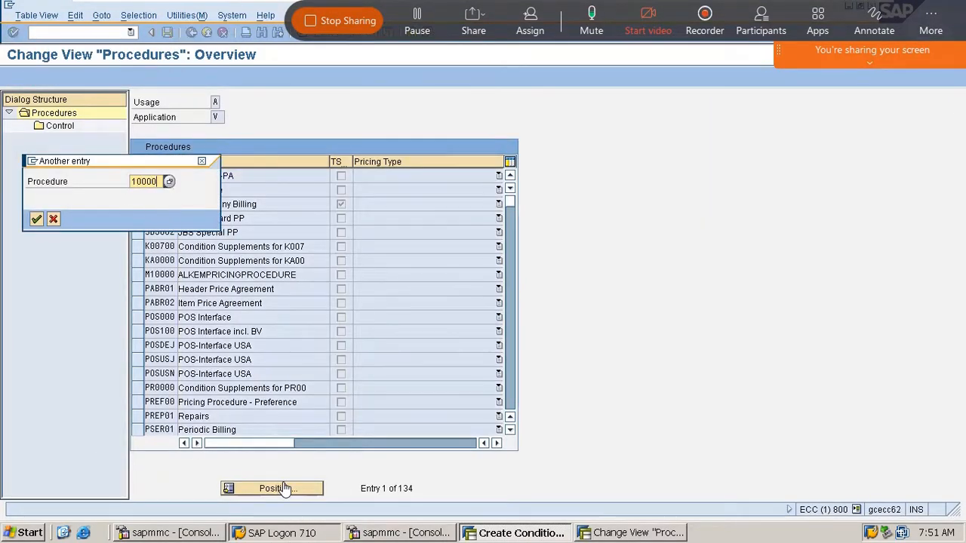
key("Return")
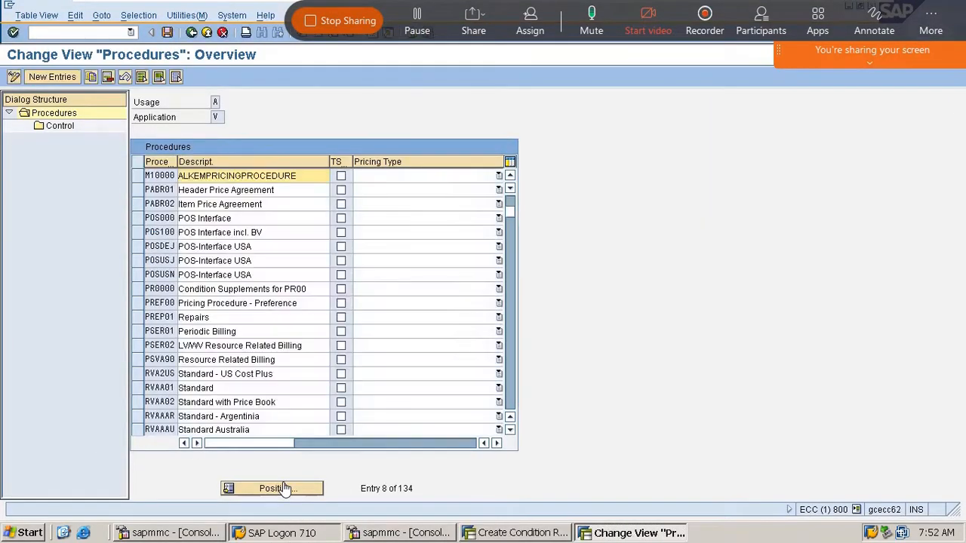
Step: Open the control data of procedure M10000 to check its condition types, and exit to the SAP start screen
left_click(139, 176)
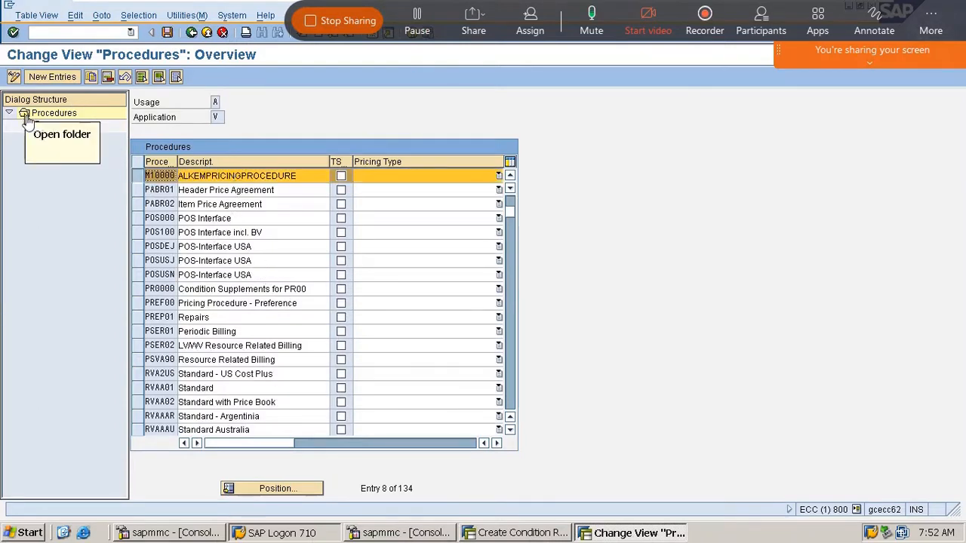
double_click(58, 129)
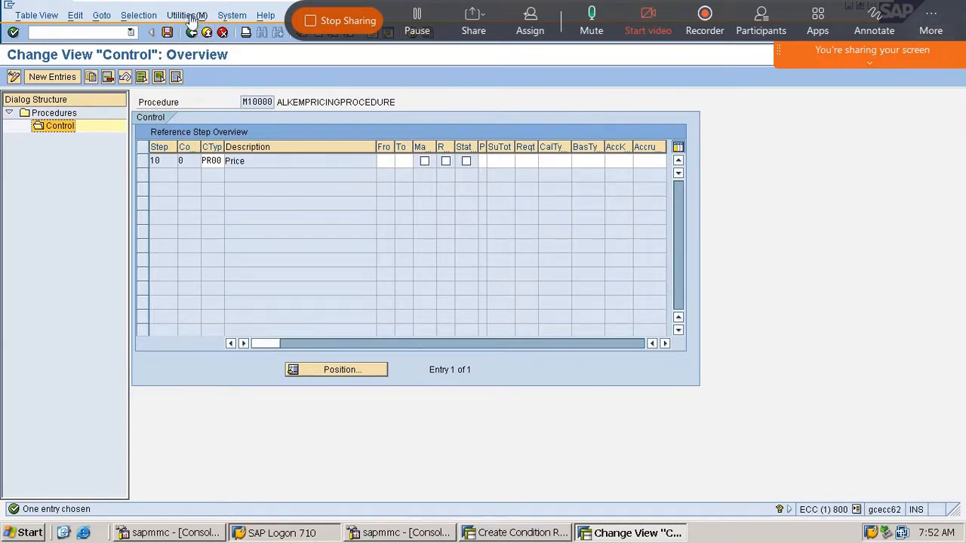
left_click(194, 32)
left_click(205, 31)
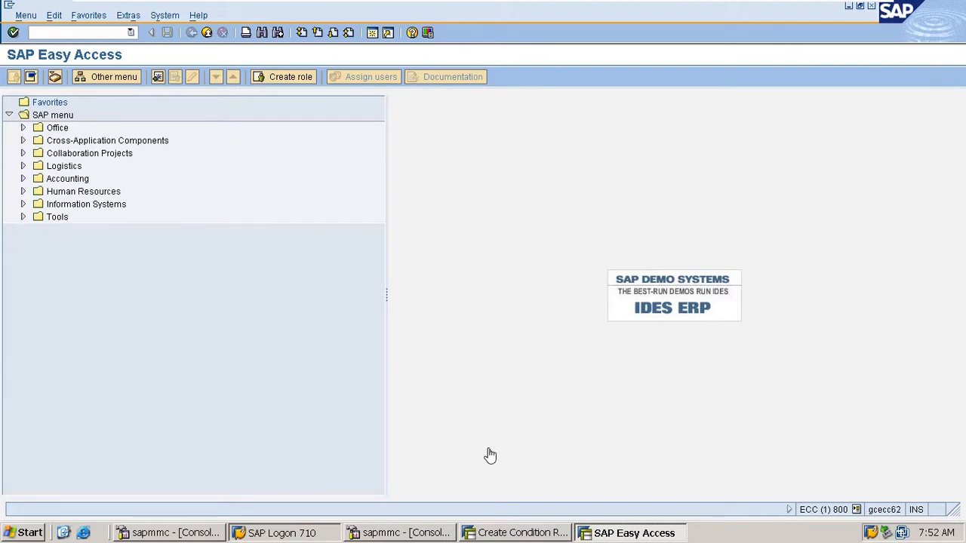
Step: Return to the condition record session and start a PR00 record with the key combination Material with release status
left_click(543, 535)
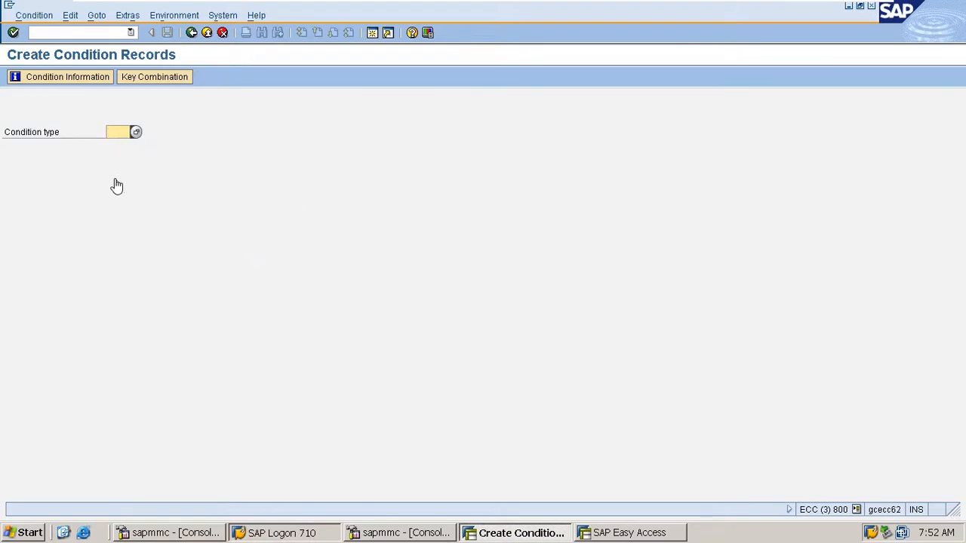
type("PR00")
key("Return")
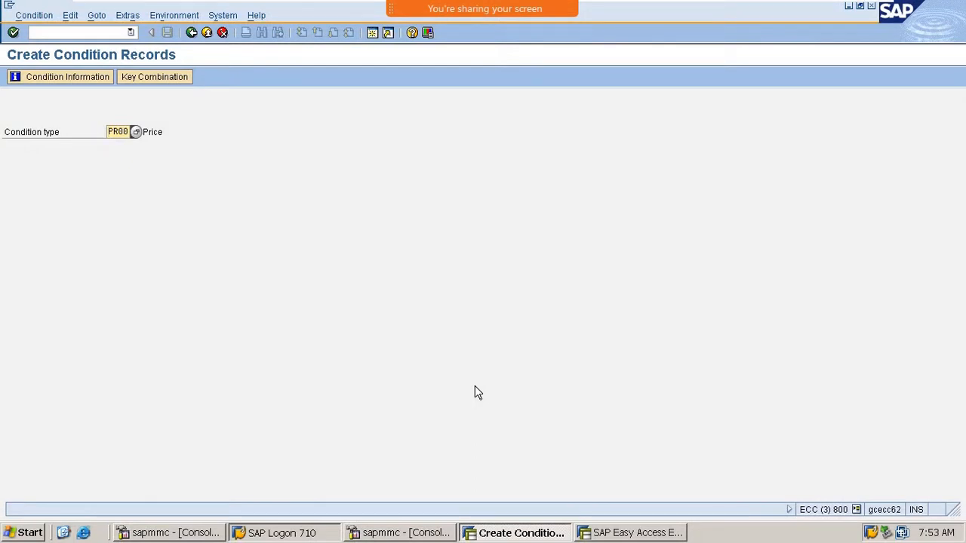
key("Return")
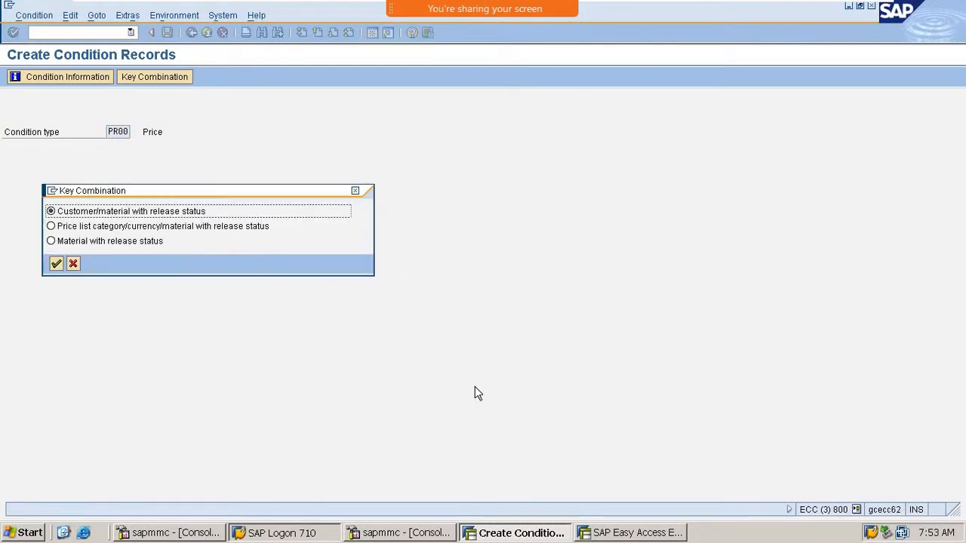
left_click(88, 245)
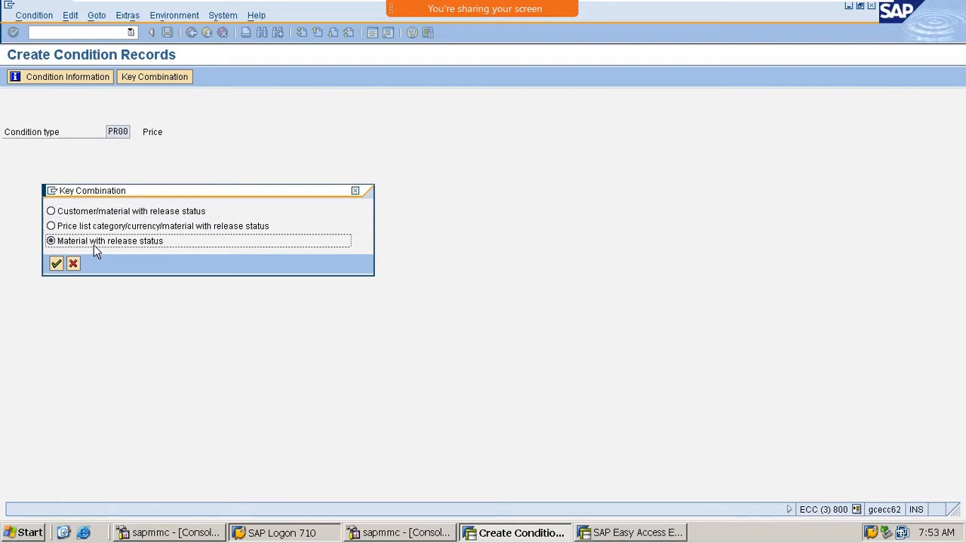
left_click(56, 264)
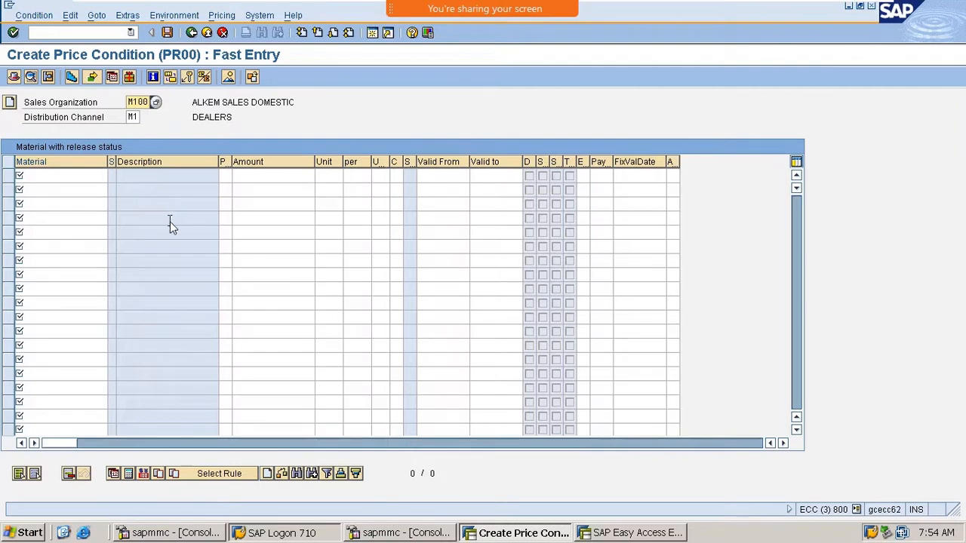
Step: Enter a price of 50 for material DOLO-650 and save the PR00 condition record
left_click(90, 176)
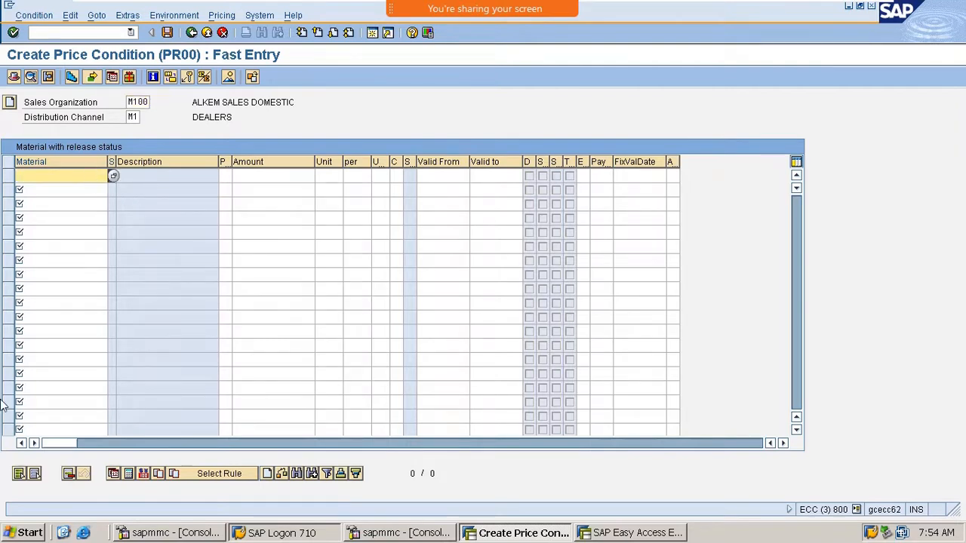
type("DOLO-650")
key("Tab")
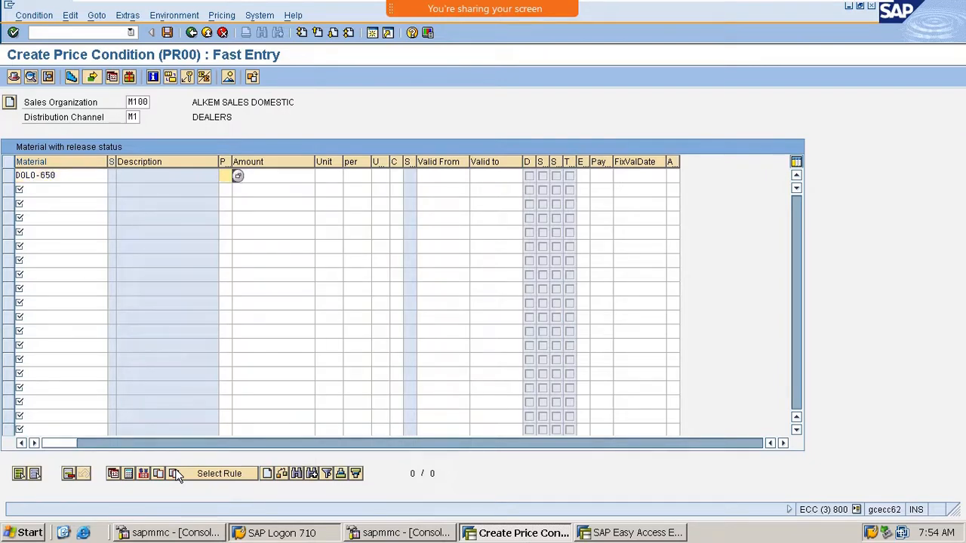
key("Tab")
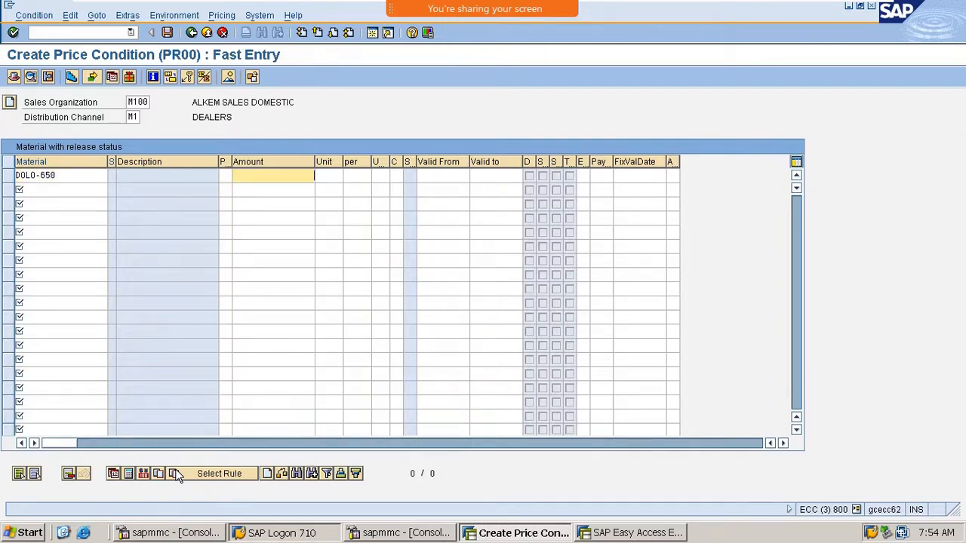
type("50")
key("Return")
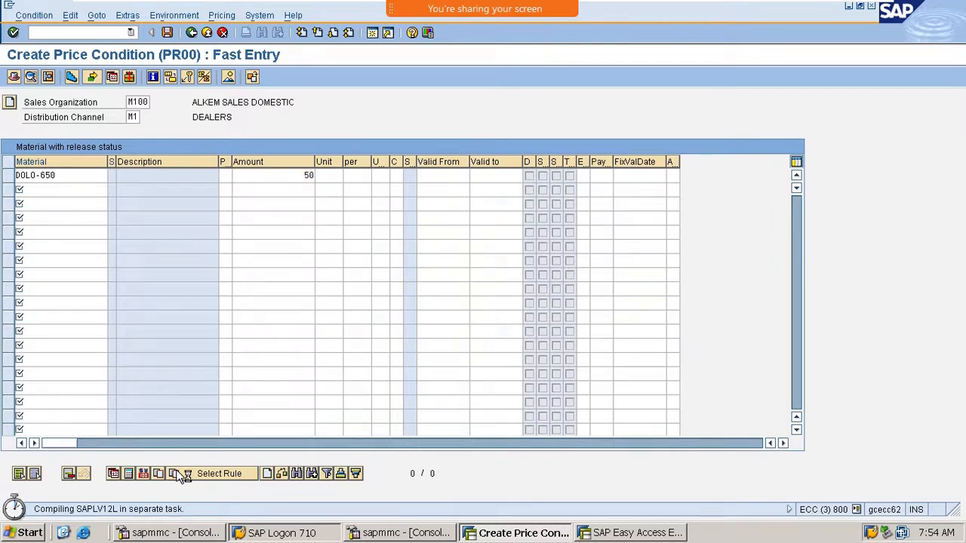
left_click(176, 469)
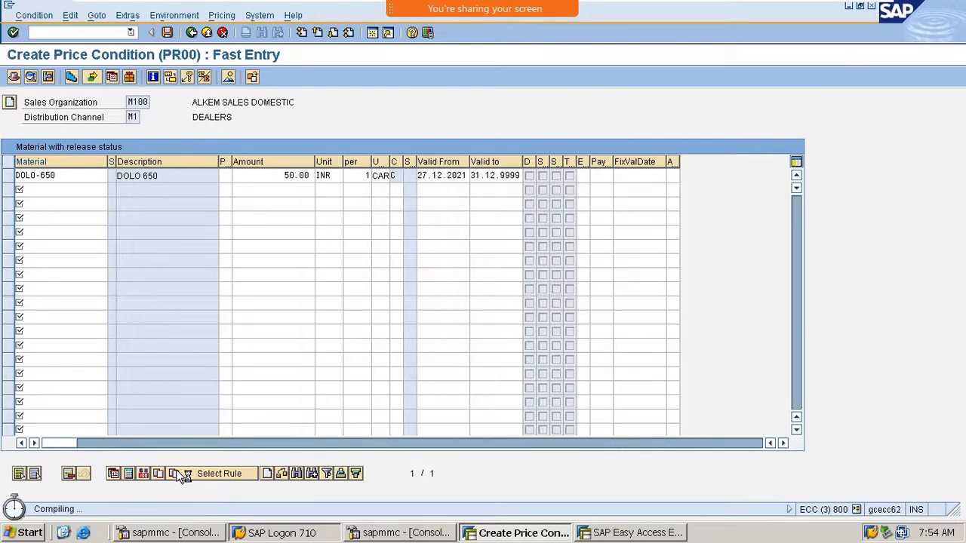
Step: Exit the price condition entry to the SAP start screen and begin a new standard order of type OR with VA01
left_click(66, 34)
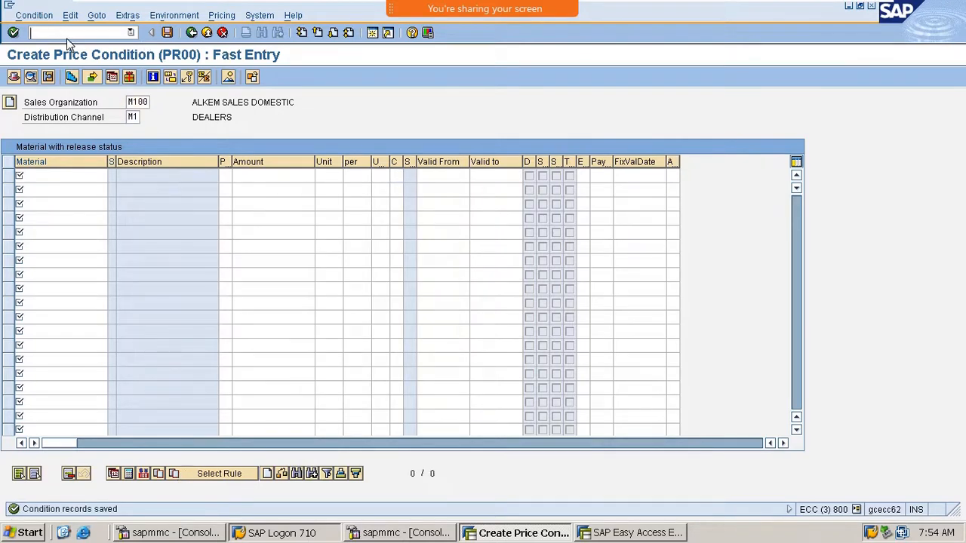
type("/n")
key("Return")
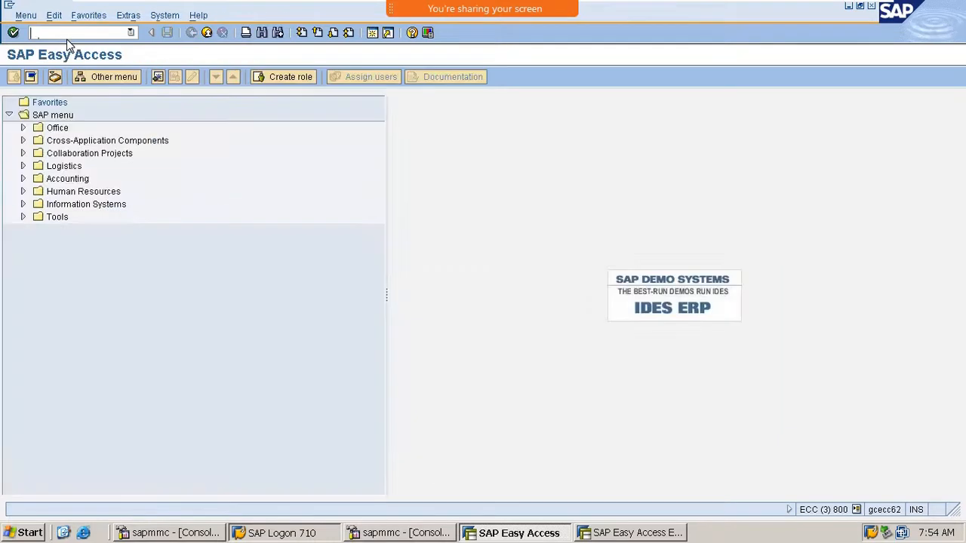
type("va01")
key("Return")
key("Return")
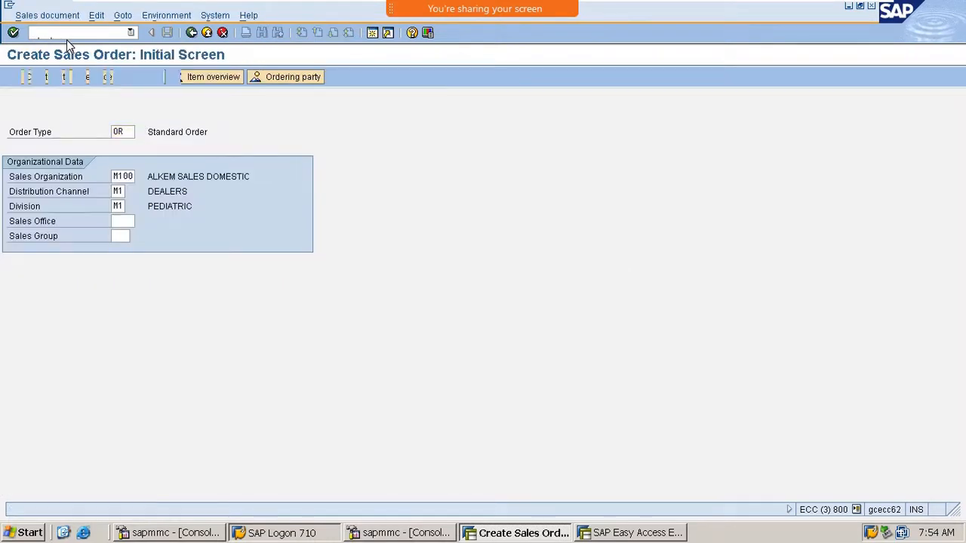
Step: Enter MEDICO's customer number as the sold-to party and accept the order's requested delivery date
type("\\")
key("Return")
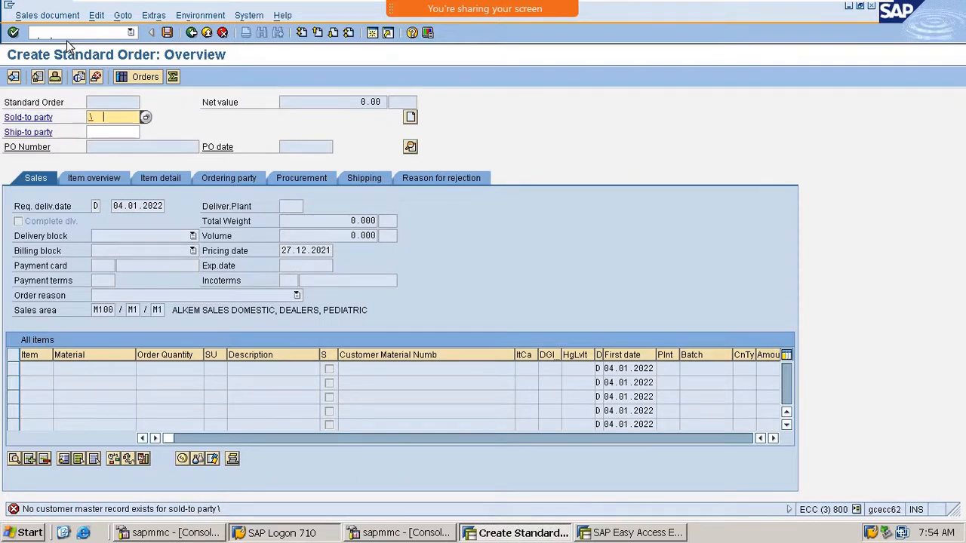
key("BackSpace")
key("Down")
key("Down")
key("Return")
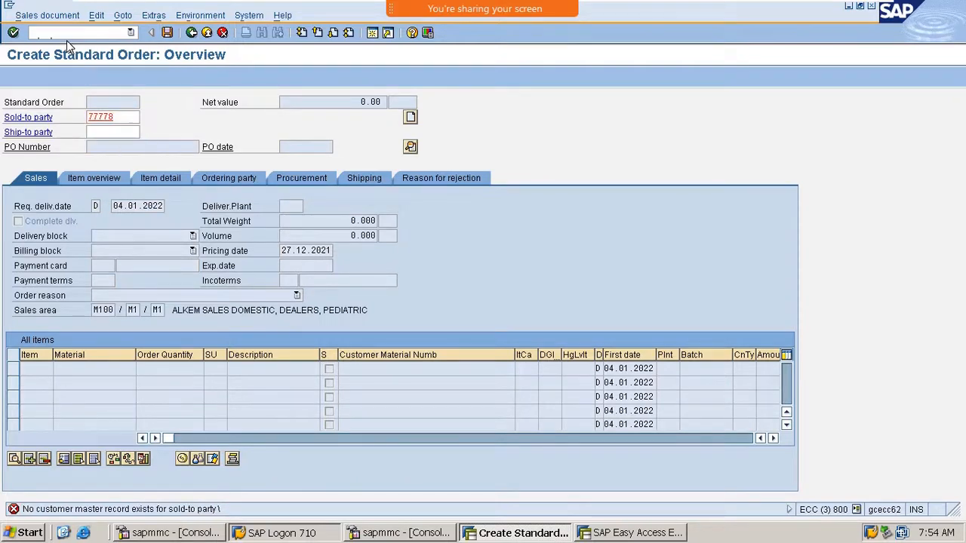
key("Return")
key("Return")
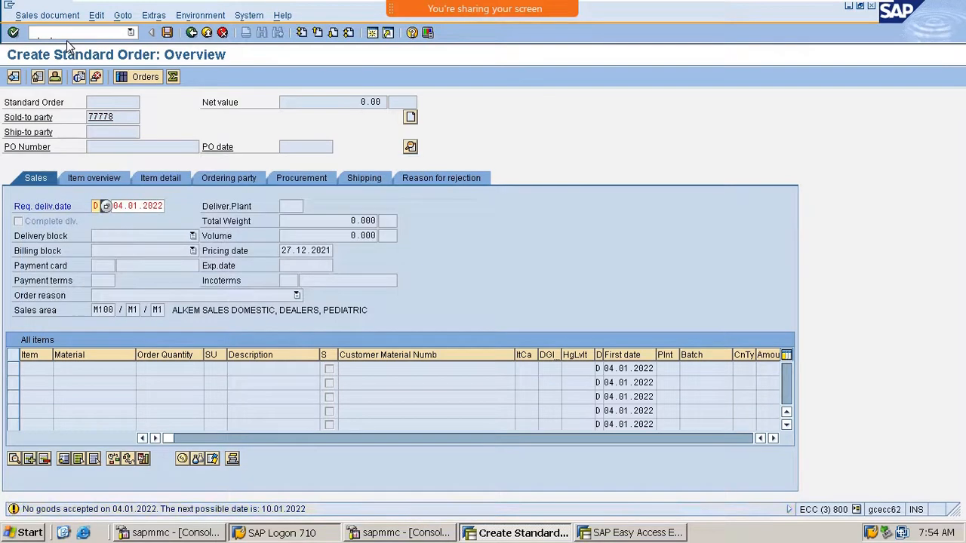
key("Return")
key("Return")
Step: Enter DOLO-650 with quantity 1 as the order item and continue past the availability control
key("Down")
key("Tab")
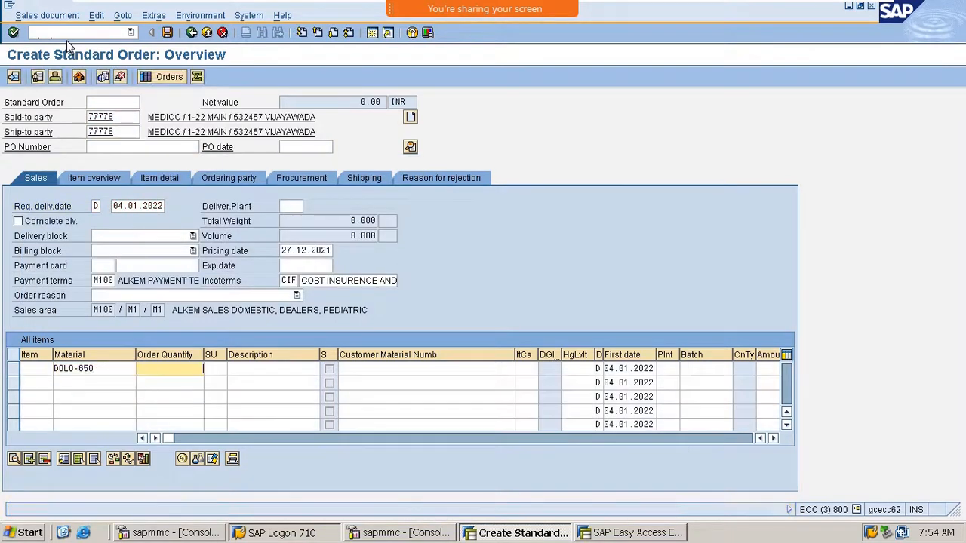
type("1")
key("Return")
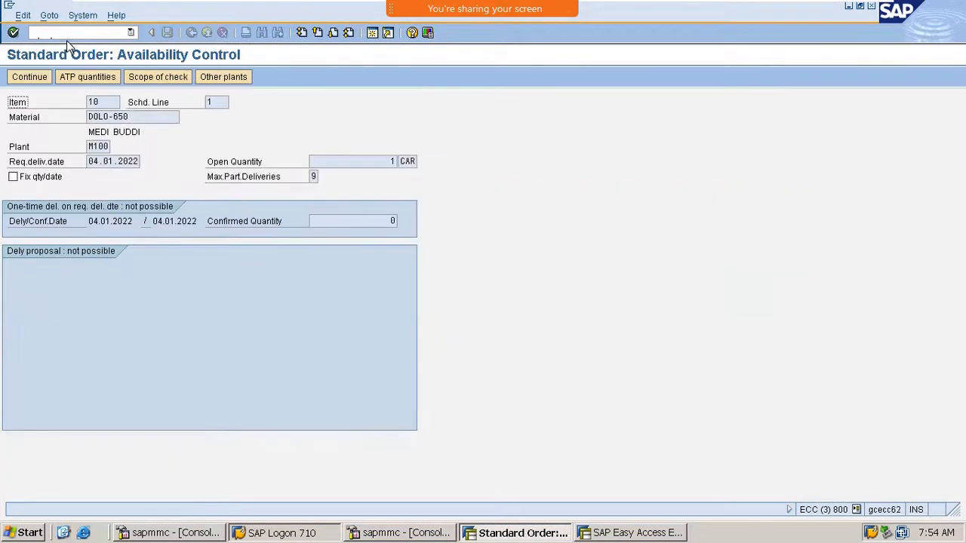
left_click(26, 78)
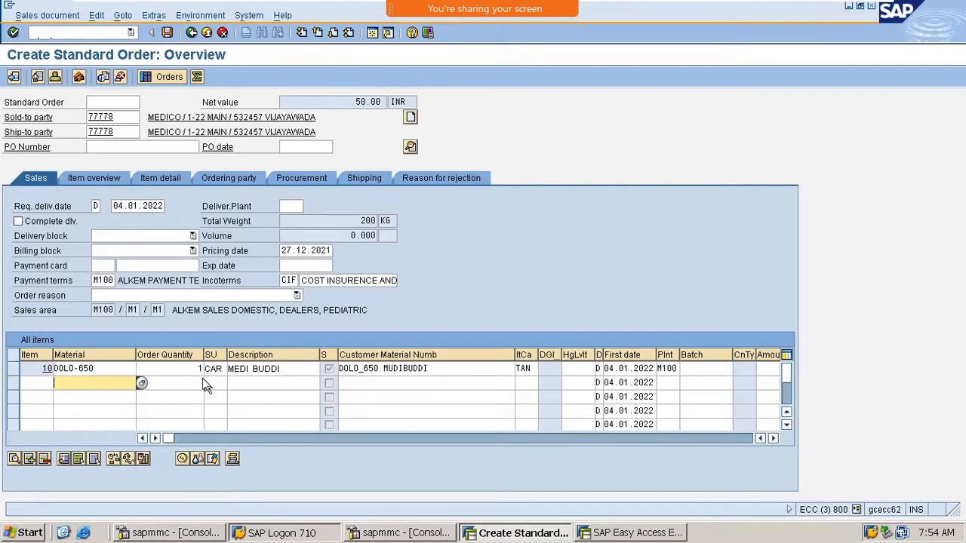
Step: Check the PR00 price in the DOLO-650 item's conditions, and return to the order overview to check the net value
left_click(187, 370)
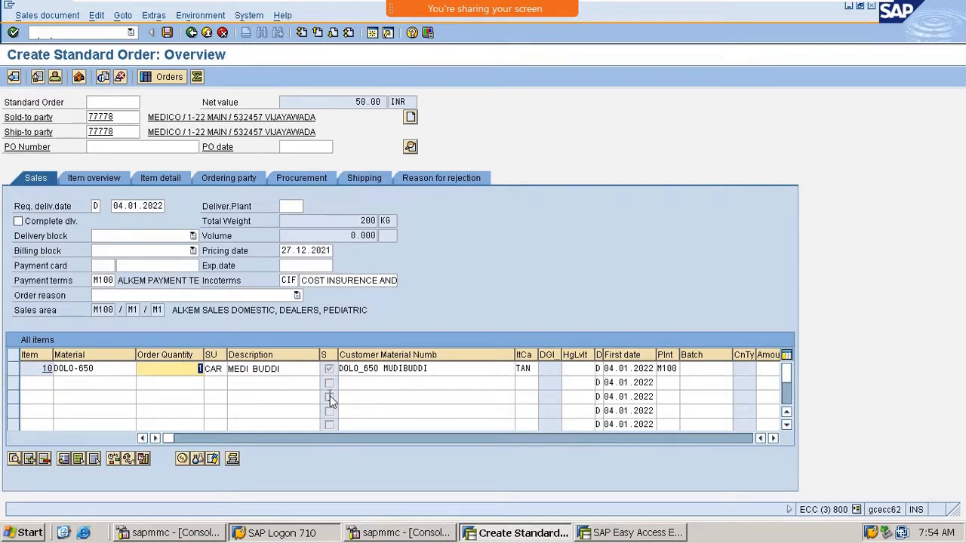
left_click(124, 370)
double_click(124, 370)
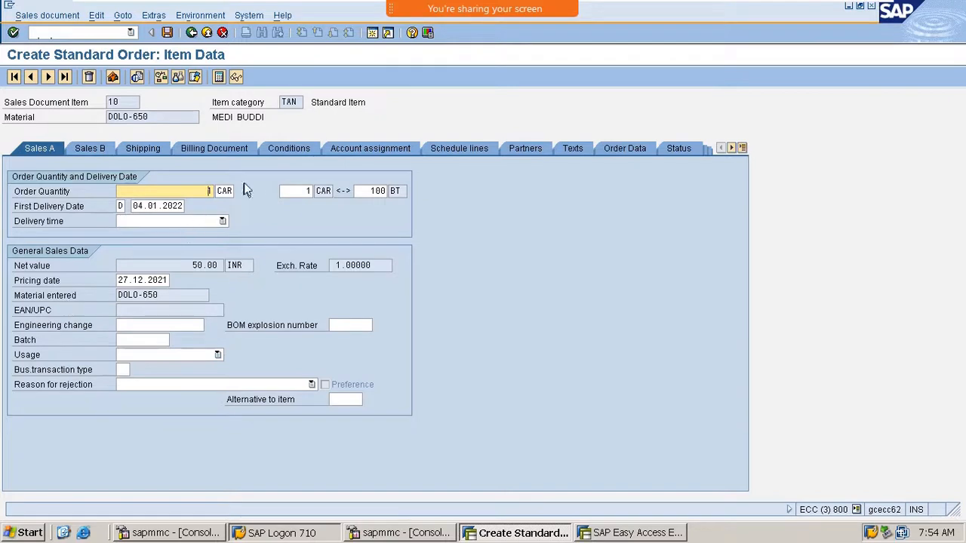
left_click(290, 146)
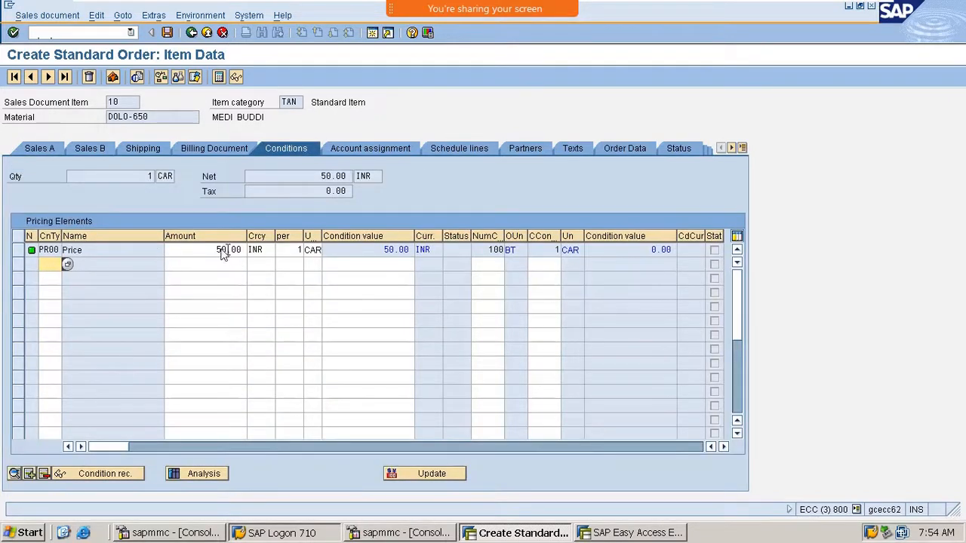
left_click_drag(201, 252, 302, 252)
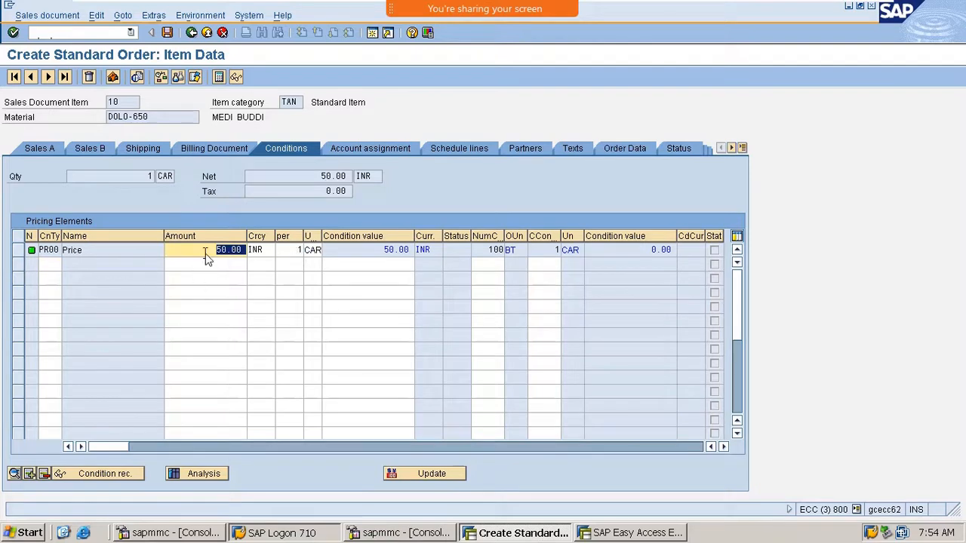
left_click(204, 254)
left_click(187, 35)
left_click_drag(341, 103, 420, 123)
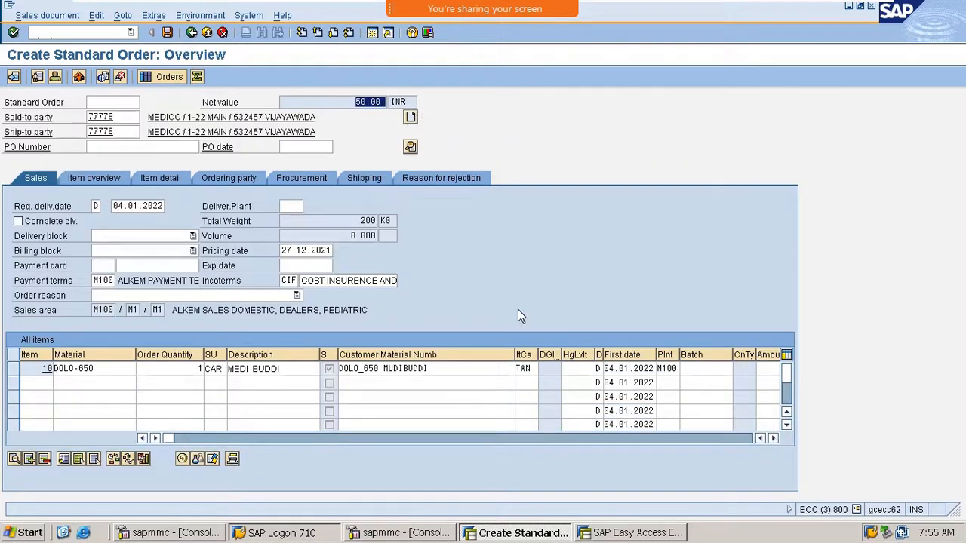
Step: Set the DOLO-650 order quantity to 2, continue past the availability control, and check the order's net value
left_click(200, 368)
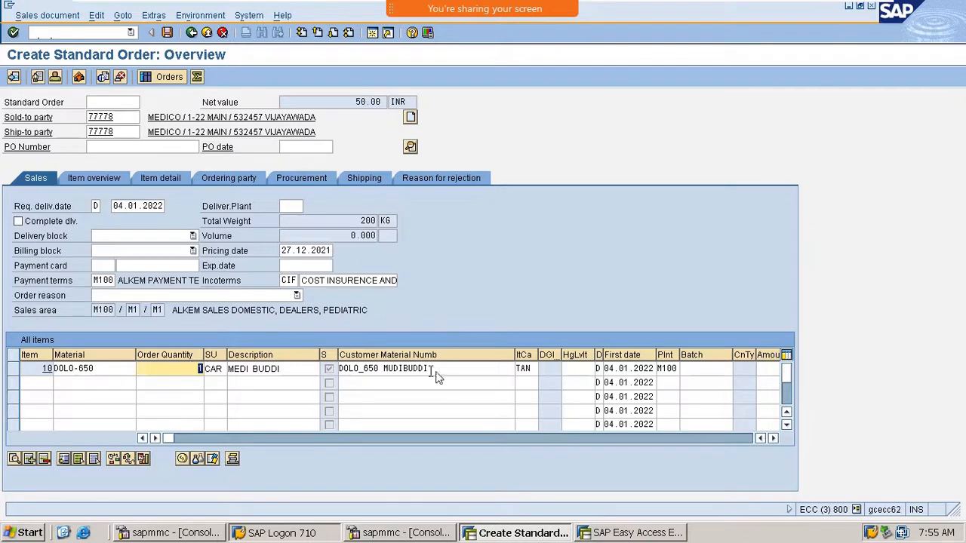
type("2")
key("Return")
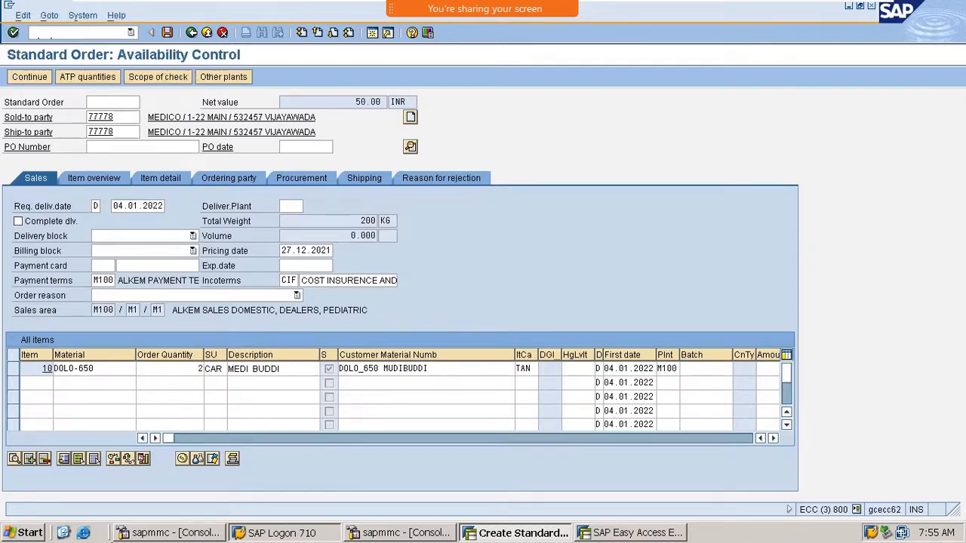
left_click(31, 77)
left_click(362, 102)
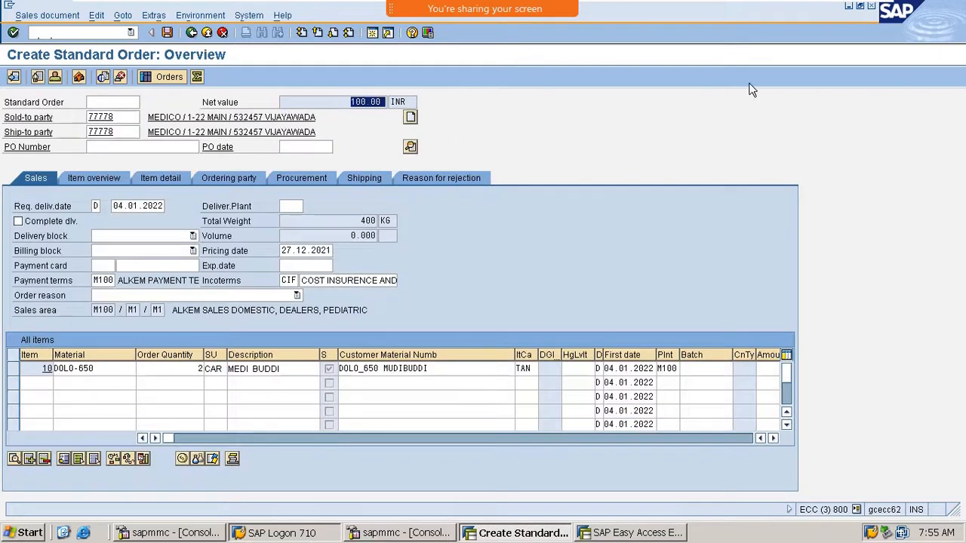
Step: Set the DOLO-650 order quantity to 3 and continue past the availability control to update the order's net value
left_click(197, 368)
type("3")
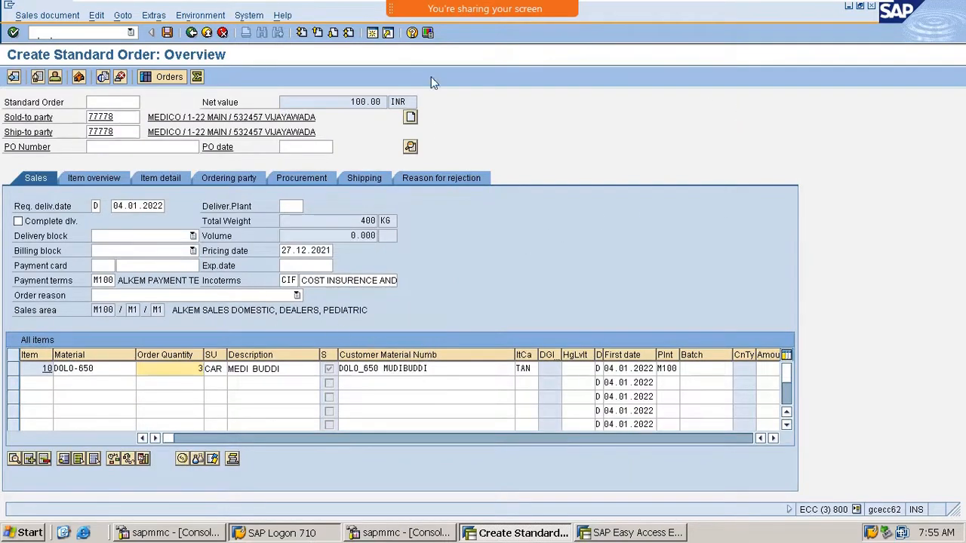
left_click(196, 77)
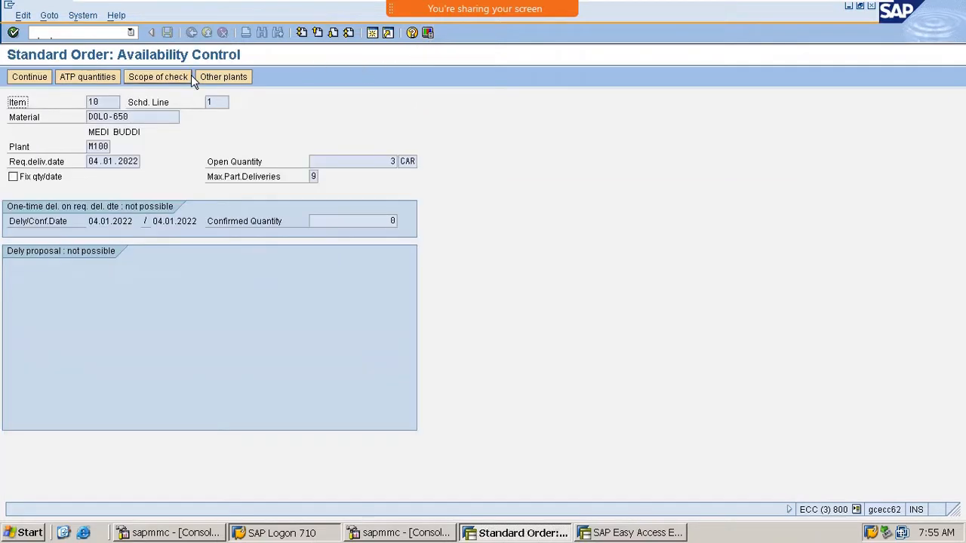
left_click(29, 77)
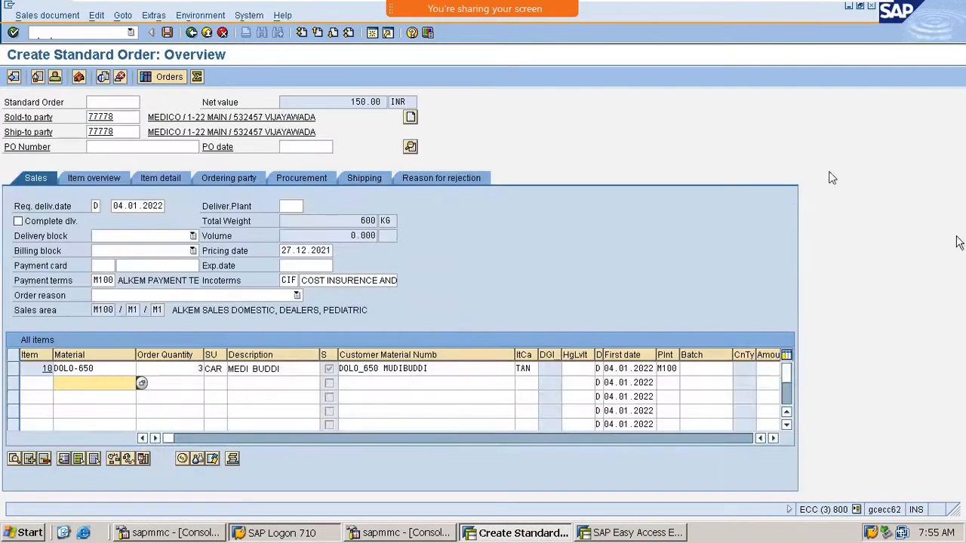